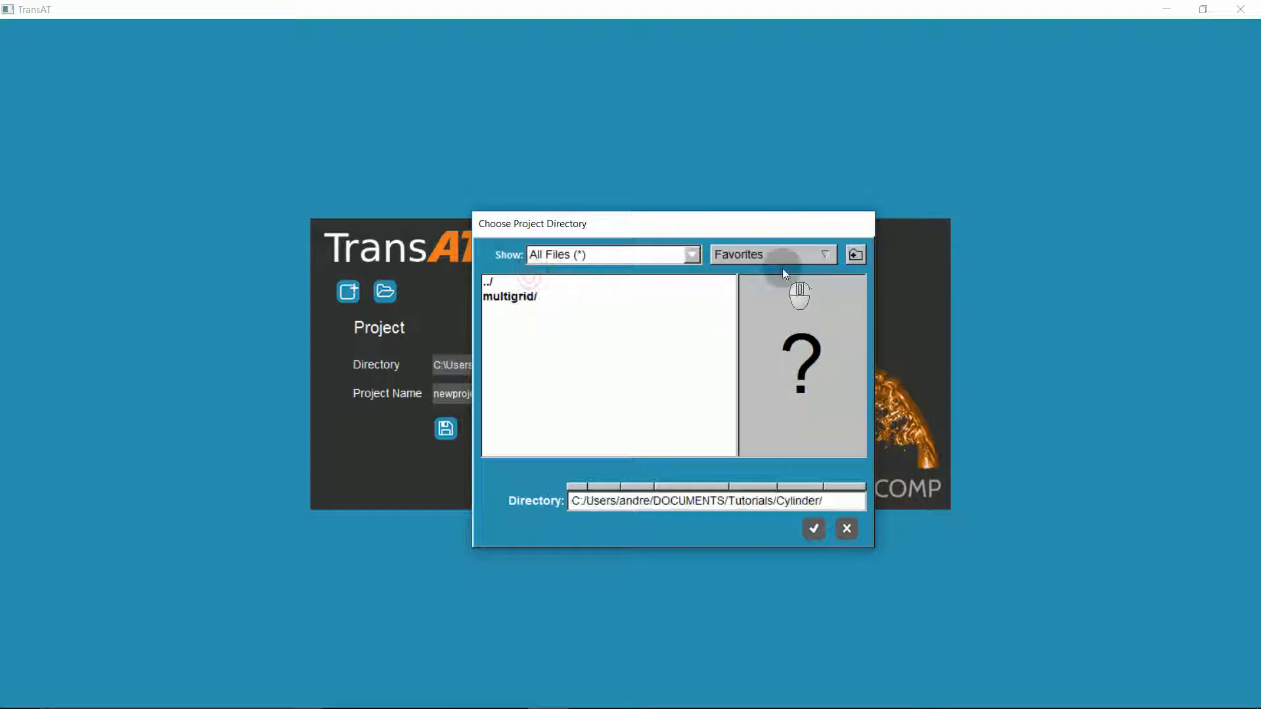
Step: Create two new folders named bmr and hot_cylinder inside the Tutorials/Cylinder directory
click(855, 255)
text(bmr)
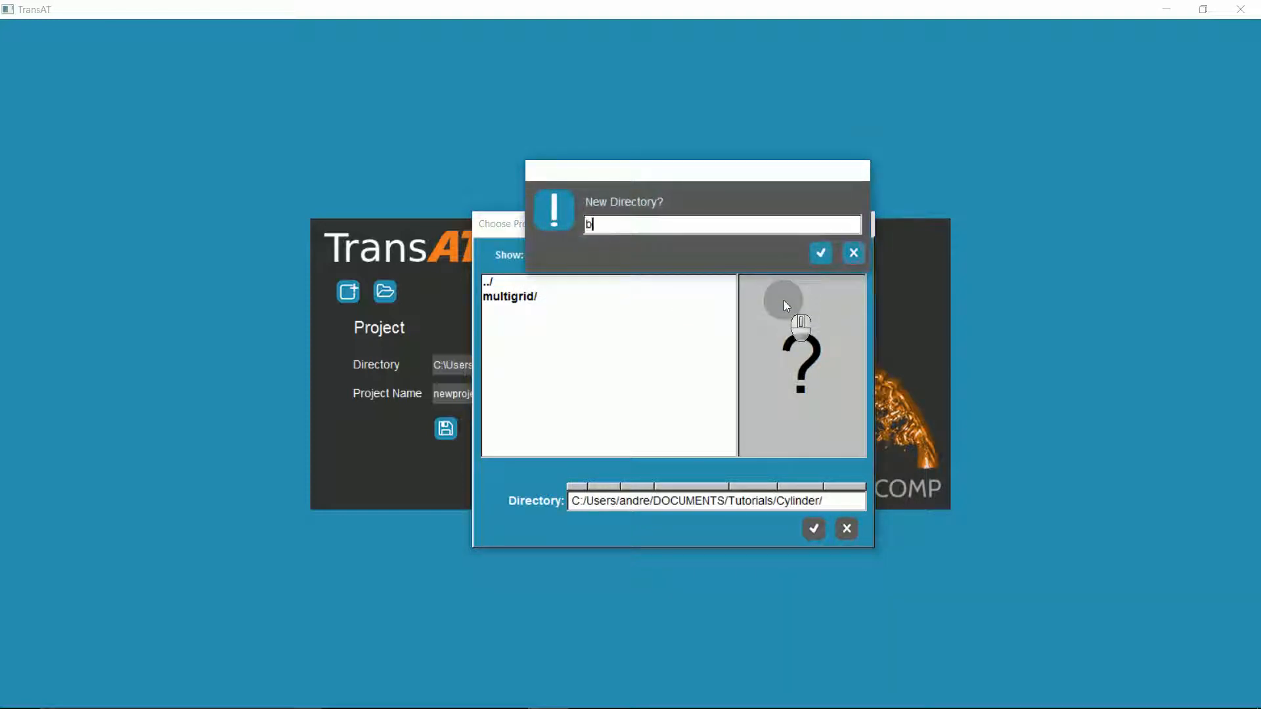
click(826, 252)
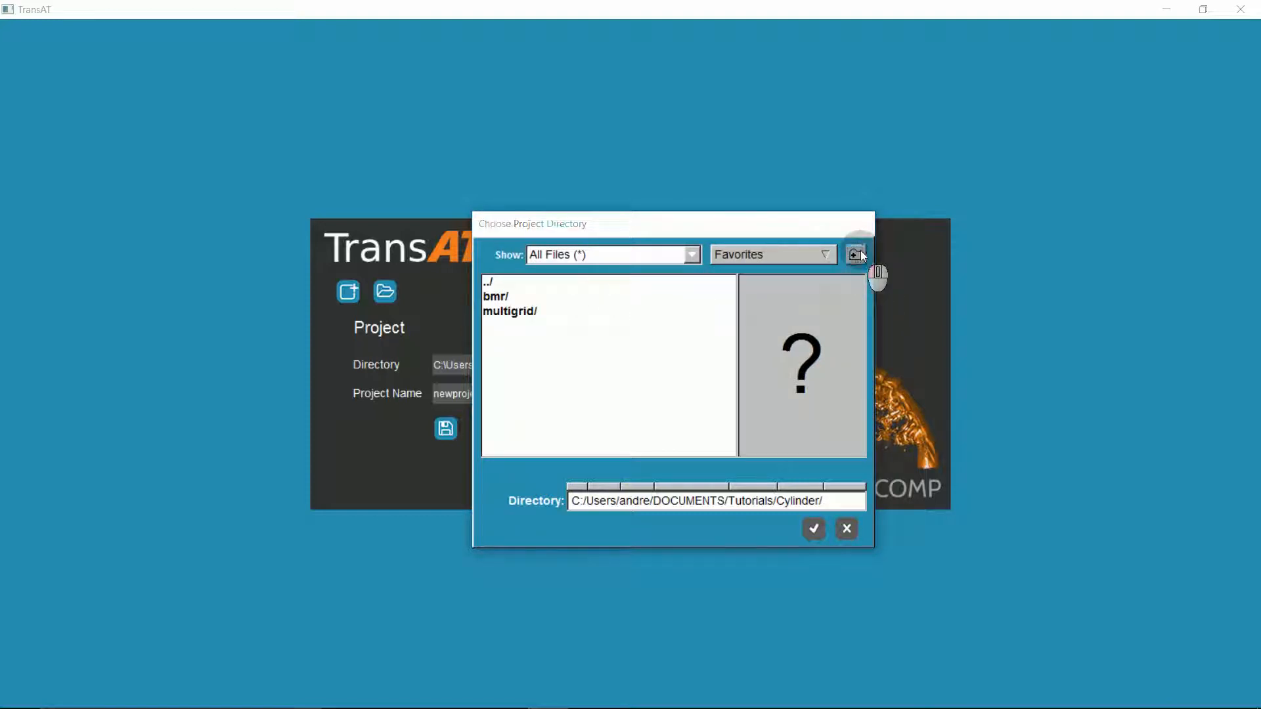
click(855, 254)
text(hot_cylinder)
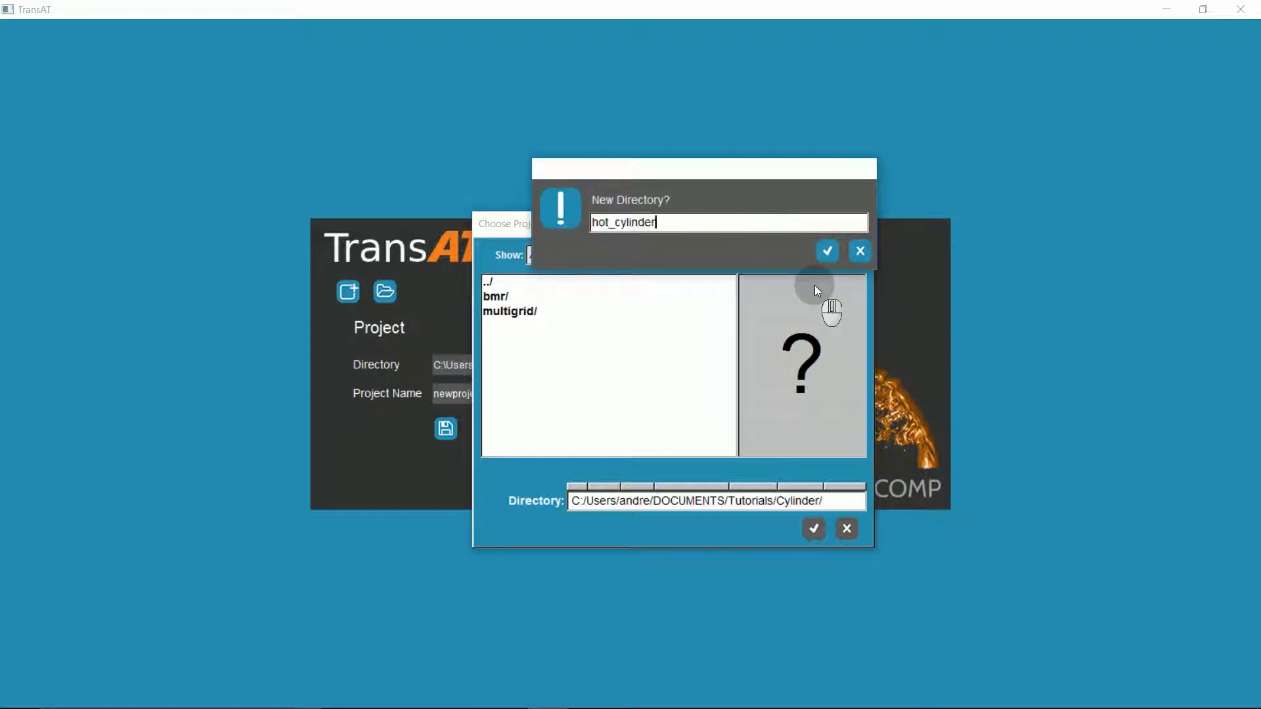
key(Return)
double_click(603, 286)
click(815, 528)
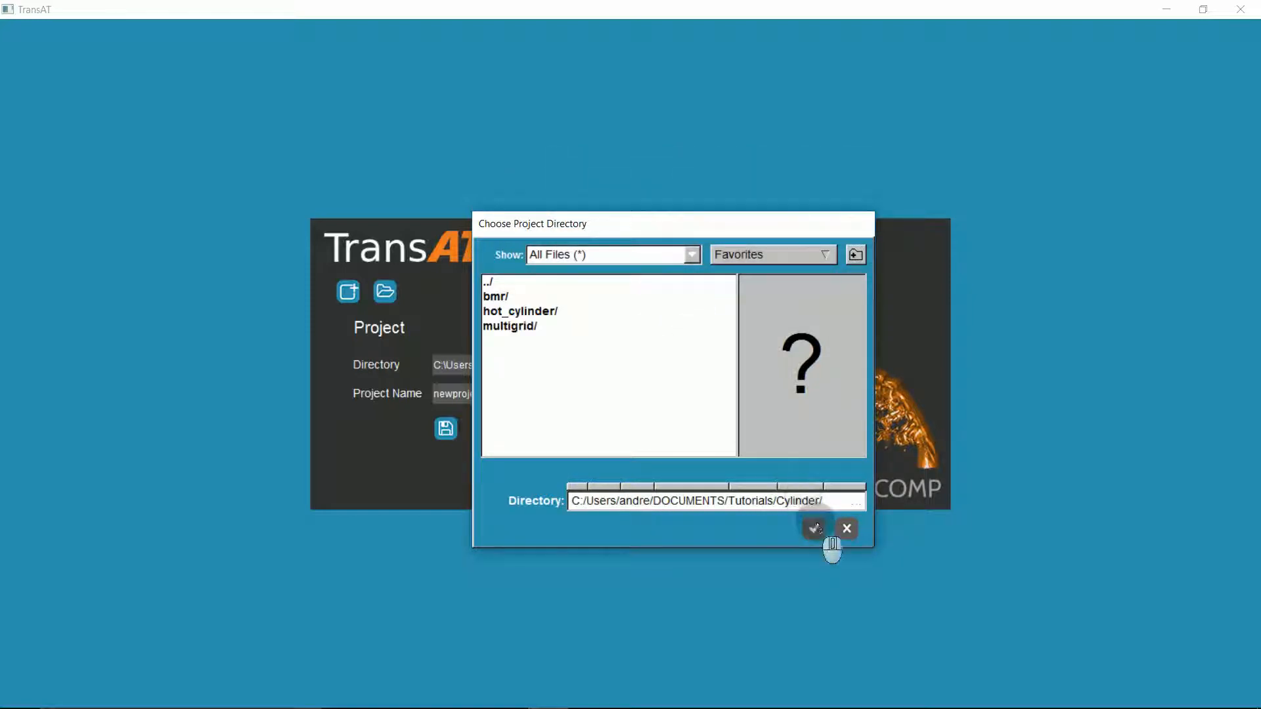
Step: Create a folder named template in the Cylinder directory and save the project there as template
click(856, 255)
click(685, 229)
text(template)
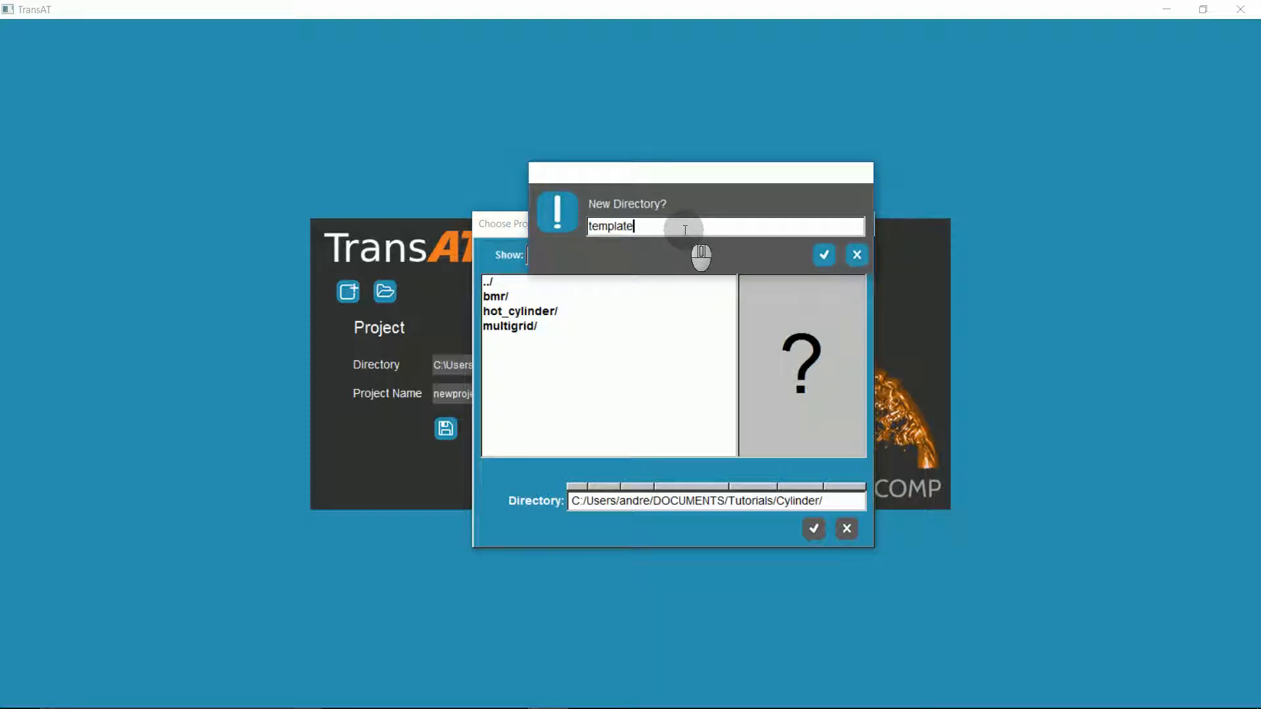
click(822, 256)
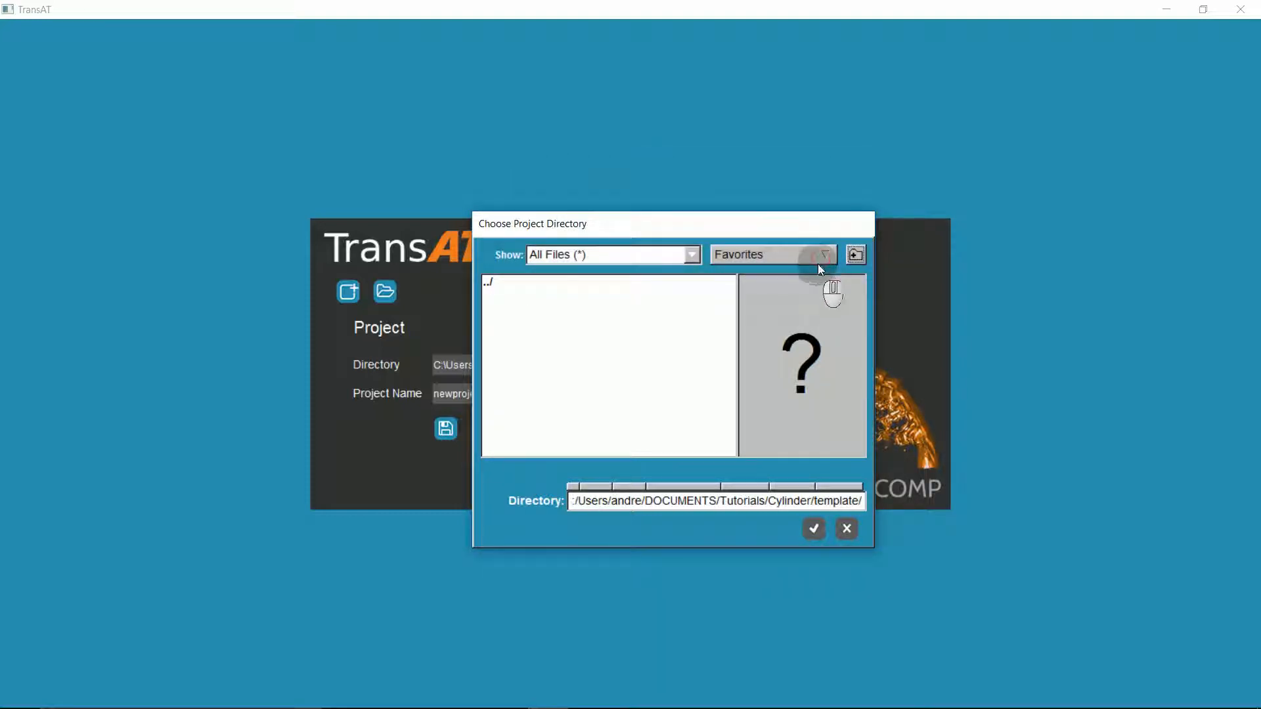
click(813, 528)
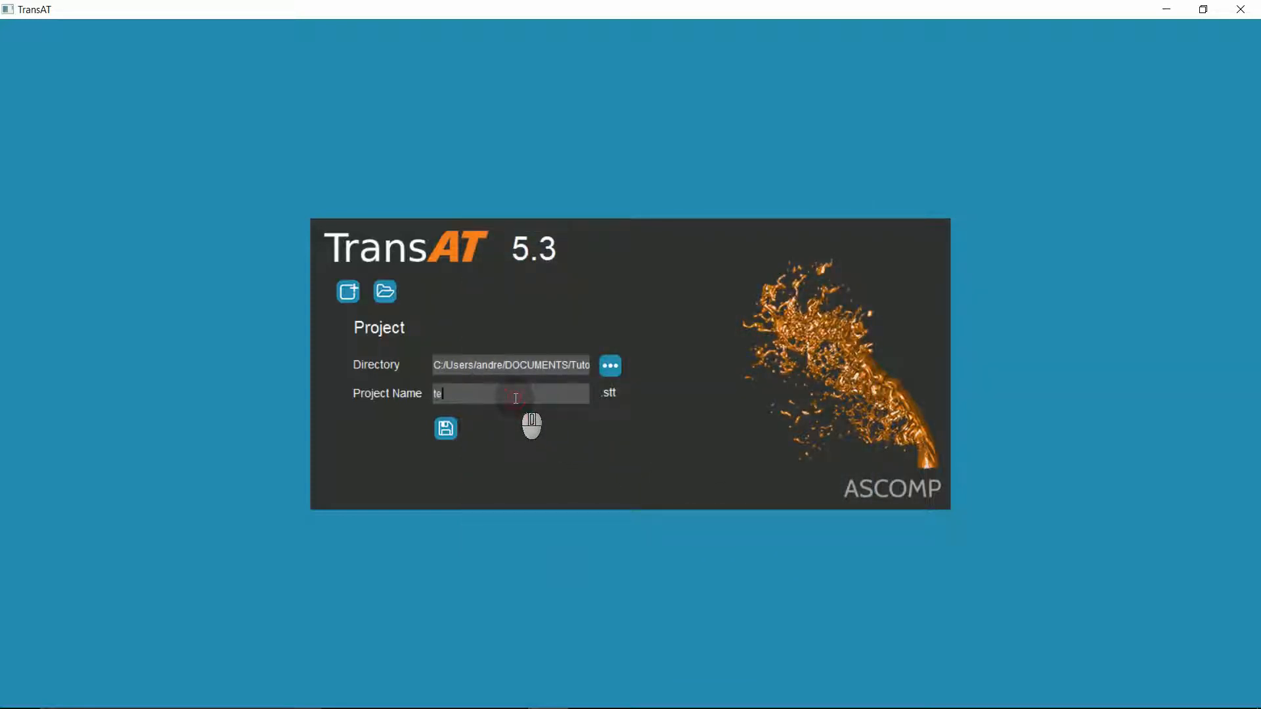
key(Return)
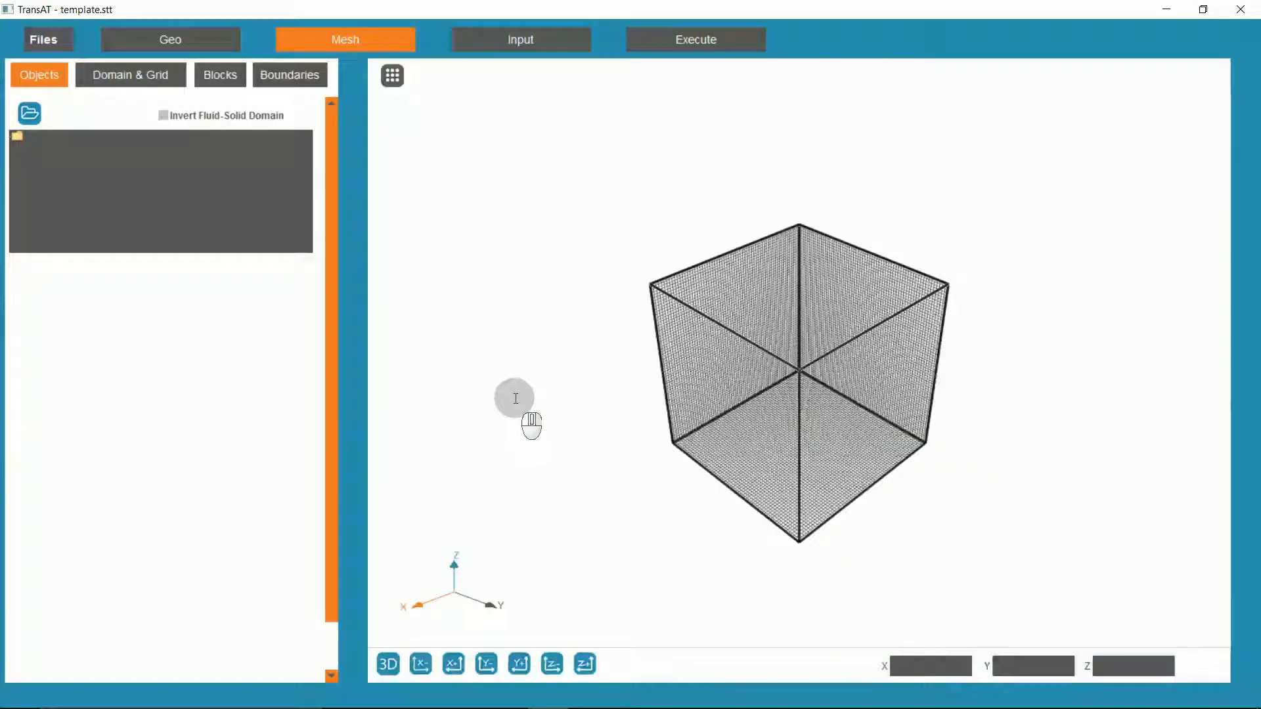
Step: Start a new cylinder shape with its base center at X -1, Y 0 and Z 0 m
click(191, 43)
click(99, 274)
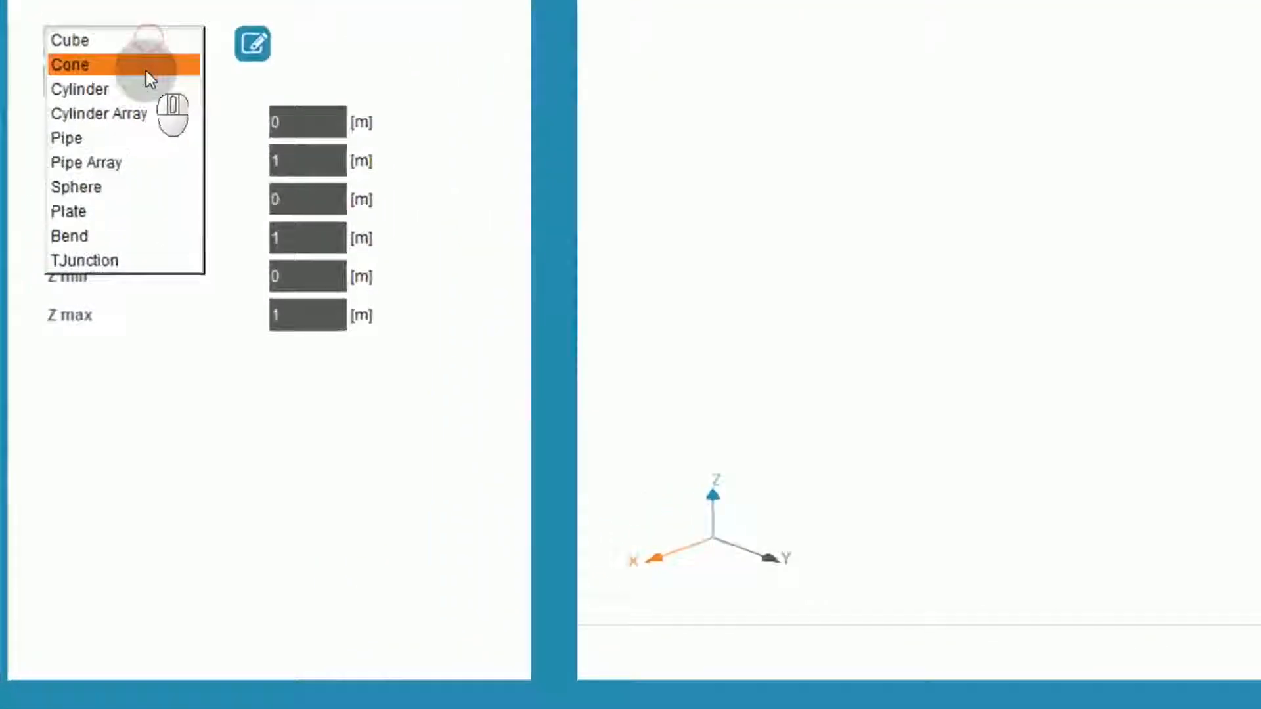
click(90, 304)
drag(313, 121, 237, 90)
text(0.1)
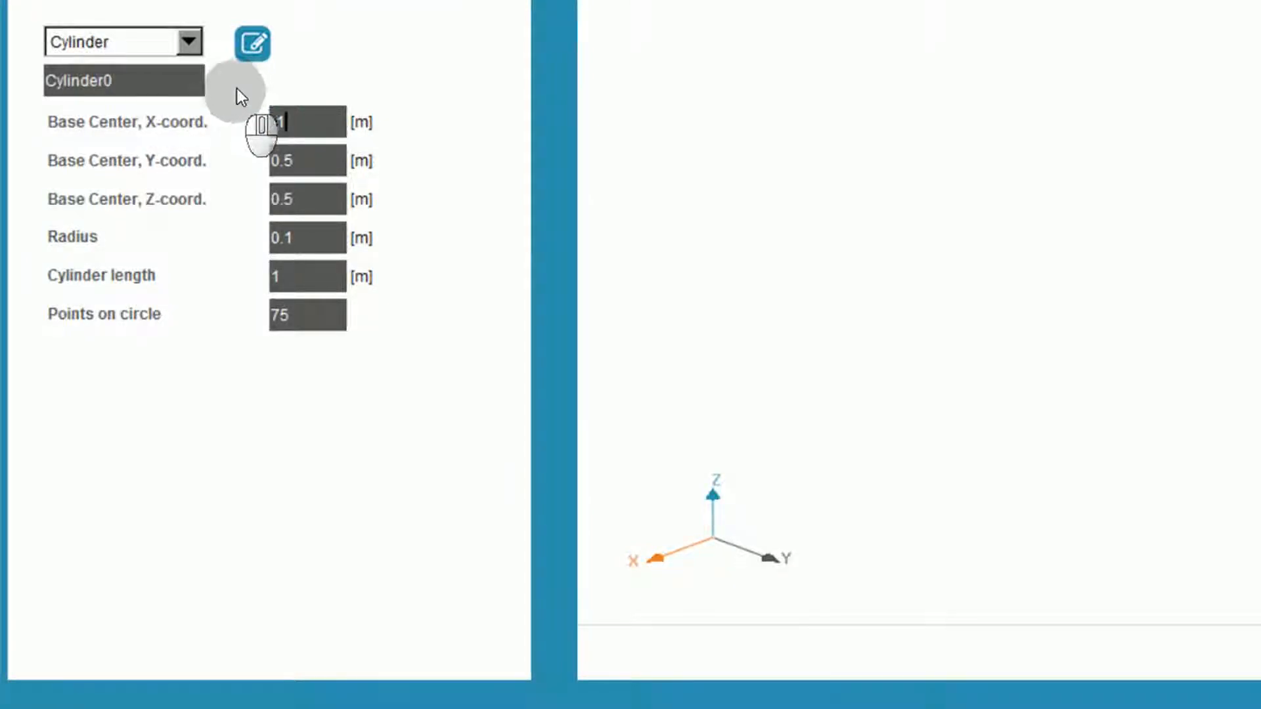
click(300, 161)
drag(301, 162, 270, 198)
text(00)
Step: Set the cylinder's radius to 0.5 m, length to 1 m and points on circle to 256, and create it
click(289, 237)
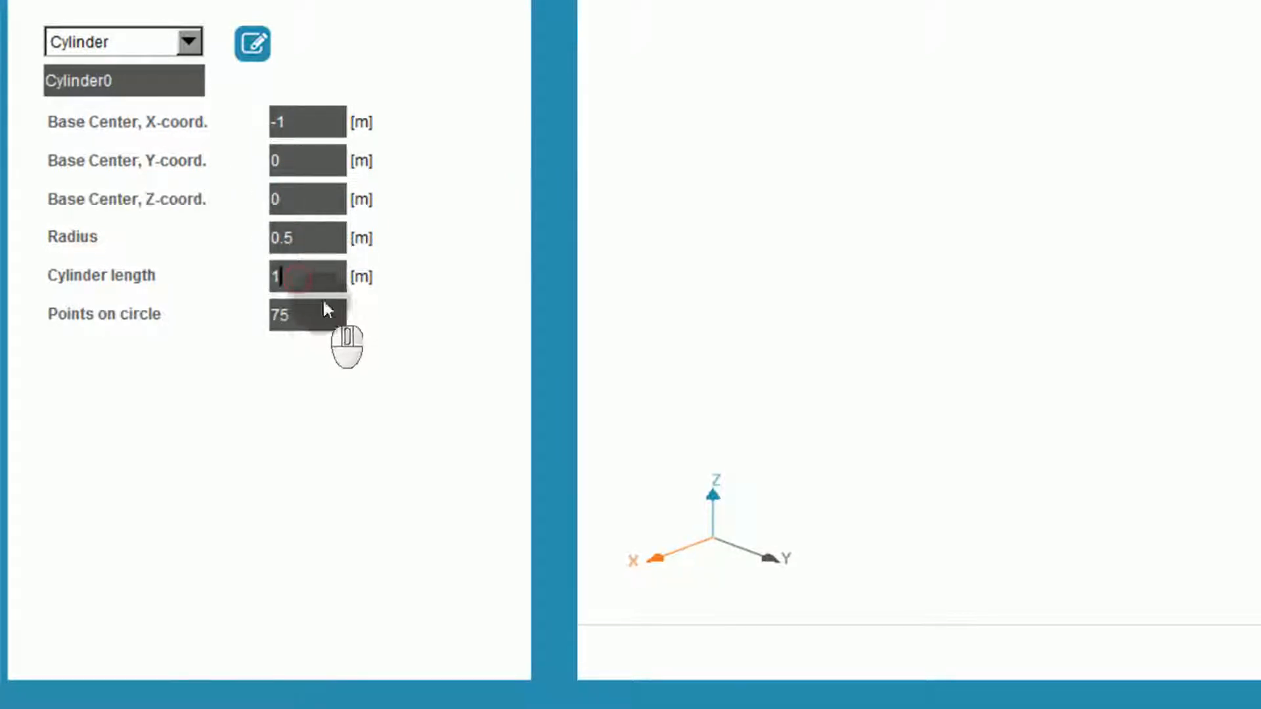
double_click(313, 320)
text(256)
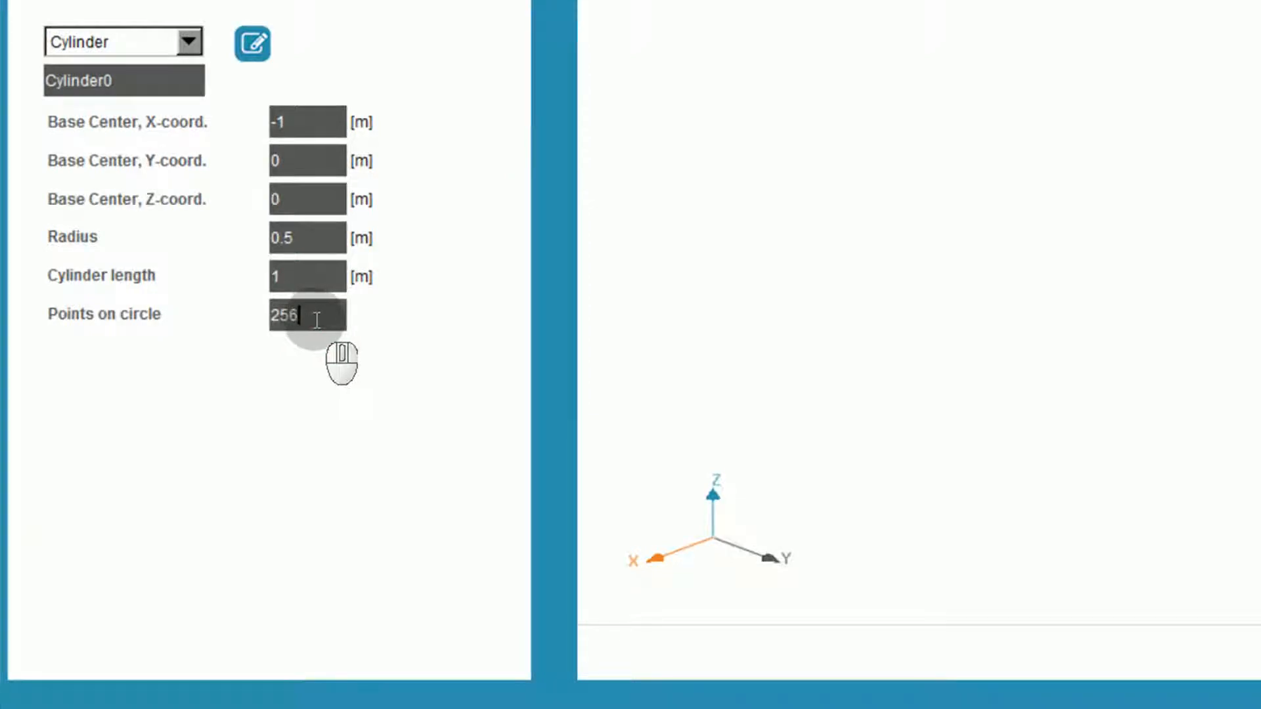
click(260, 51)
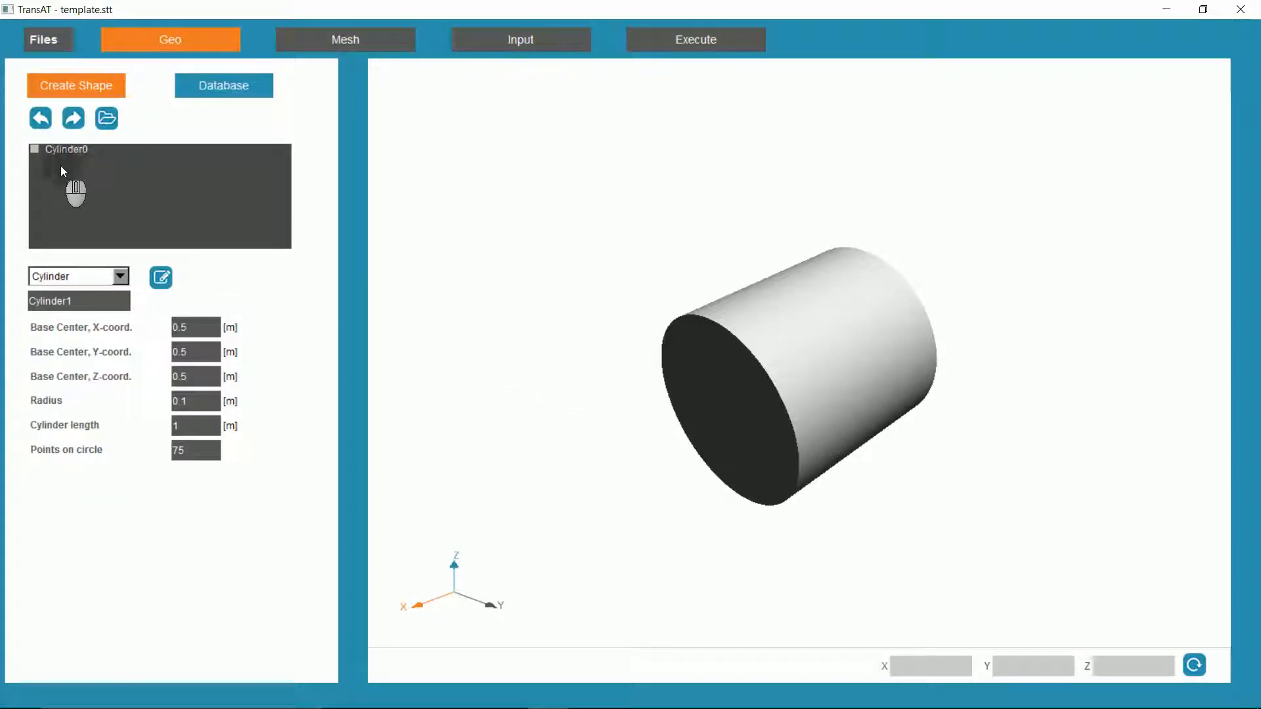
Step: Rotate the cylinder by -90° about the Y axis, using rotation vector 0, 1, 0
click(40, 152)
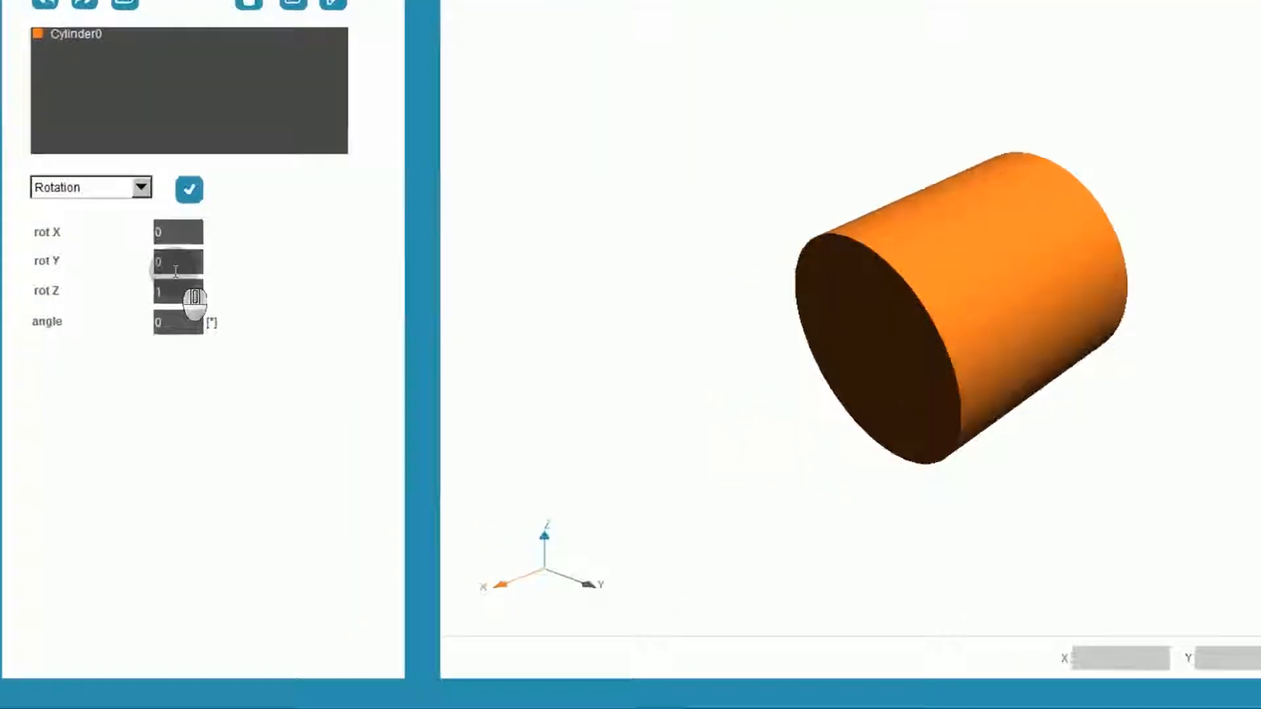
double_click(147, 339)
text(1)
double_click(215, 166)
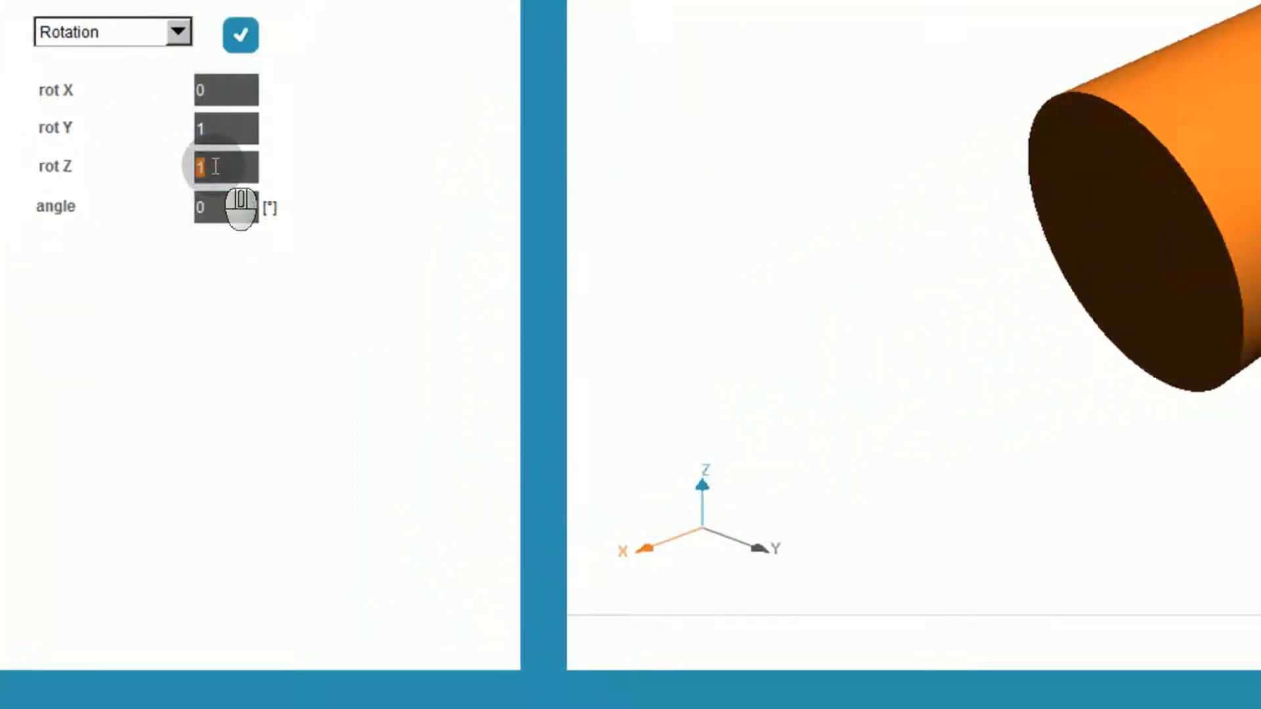
text(0)
double_click(208, 203)
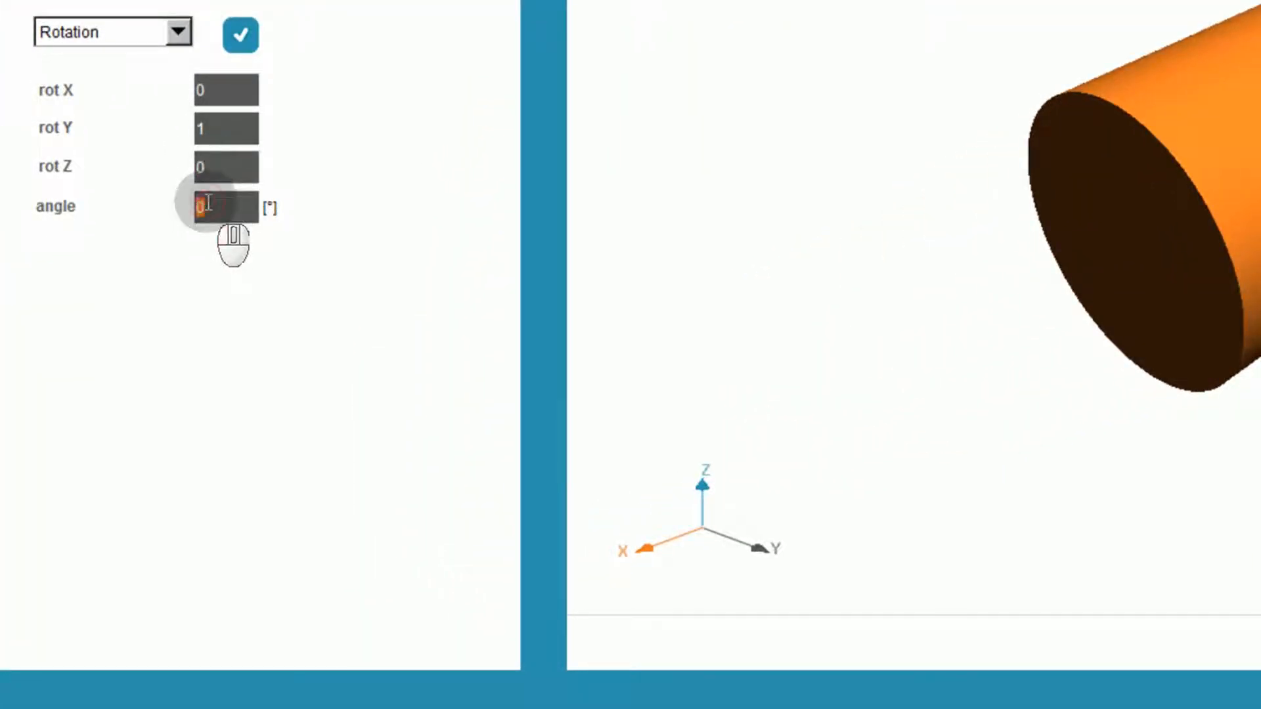
text(-90)
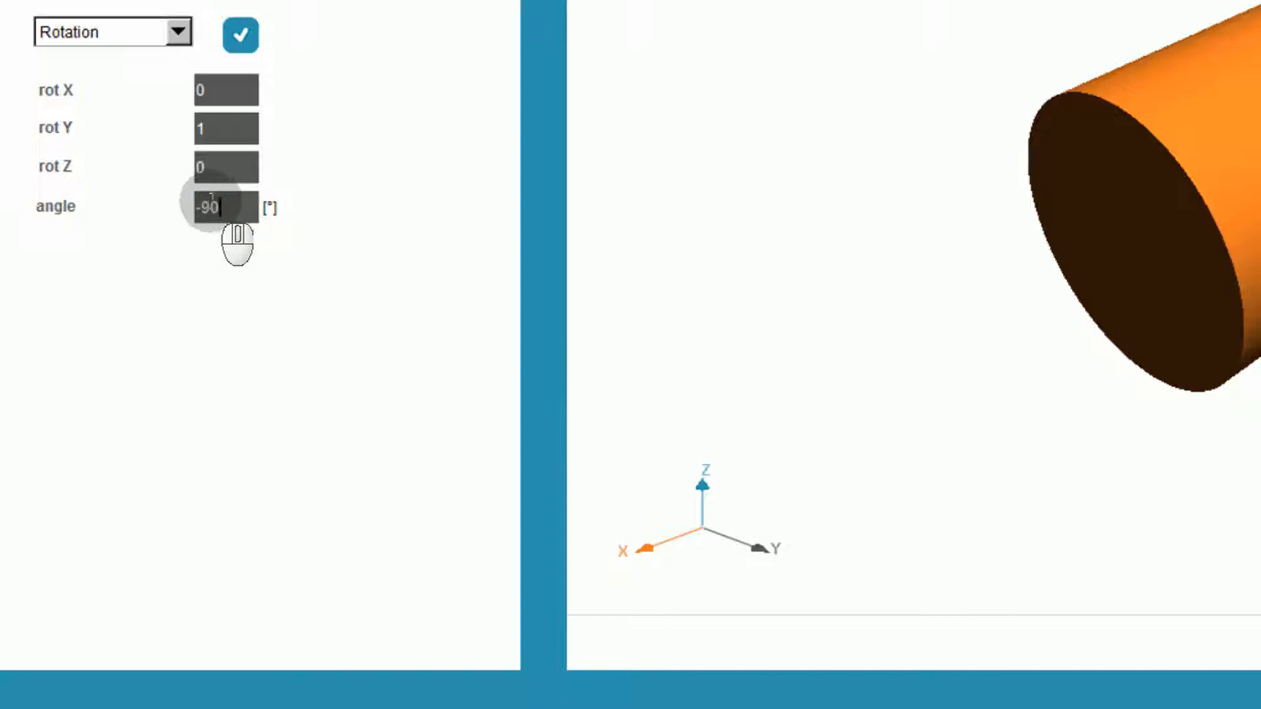
click(243, 36)
Step: Translate the cylinder by 4.5 m in X and 6 m in Y, and refit the view to it
click(178, 31)
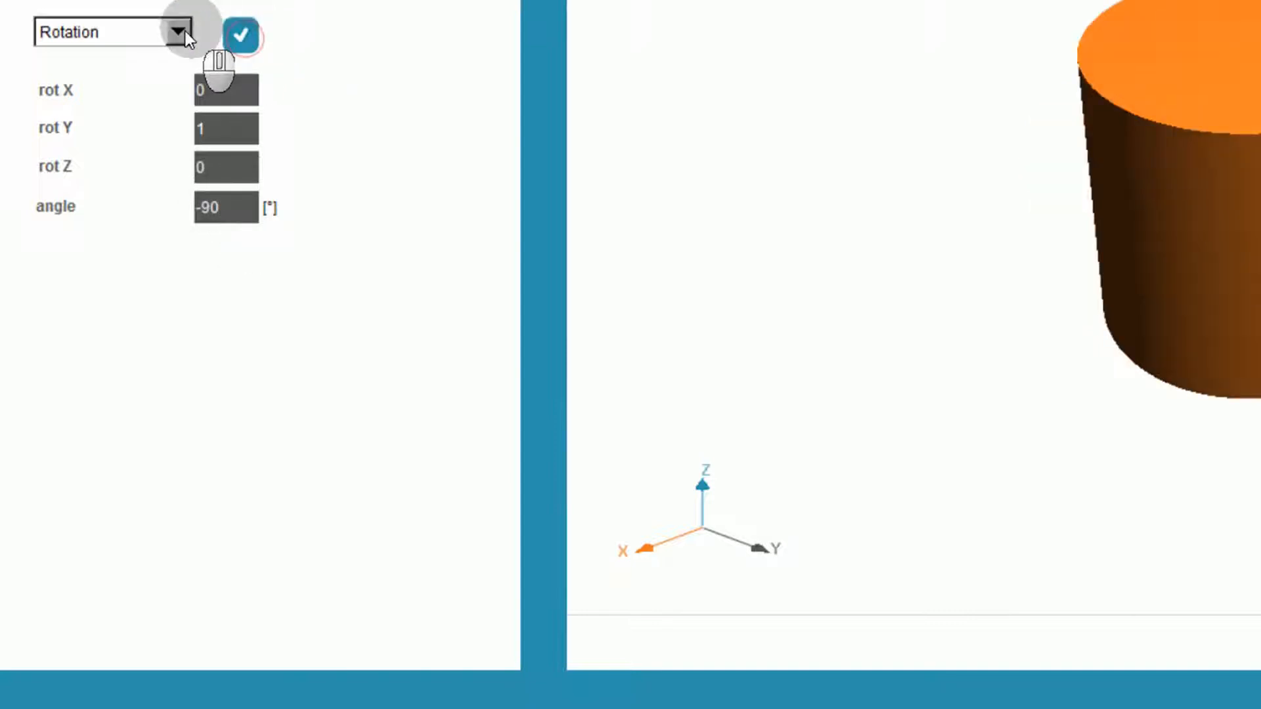
click(178, 57)
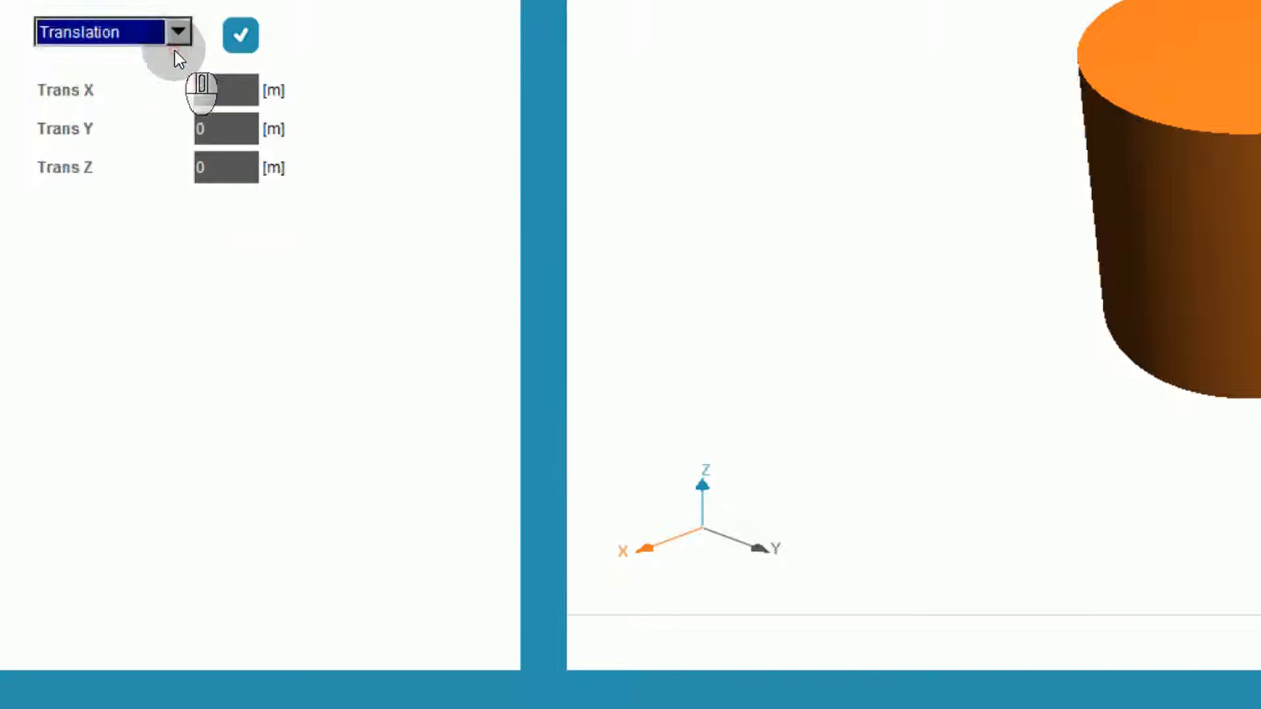
click(217, 88)
drag(218, 88, 189, 88)
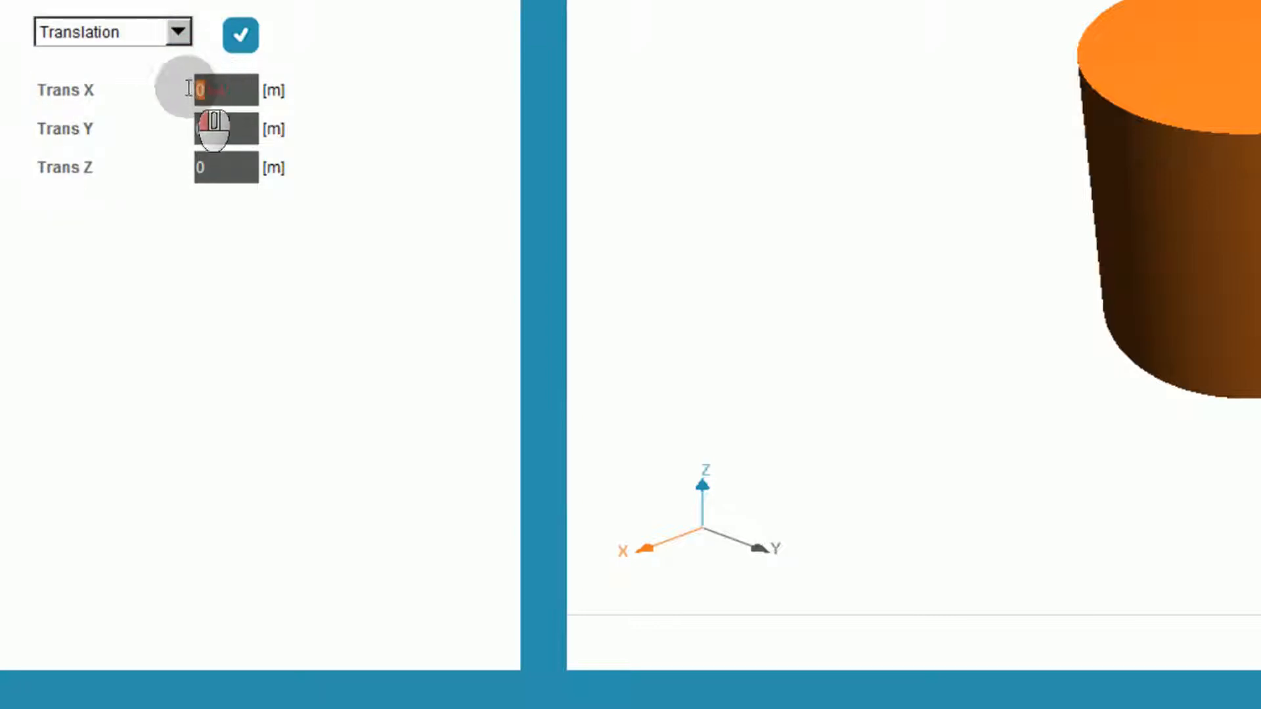
text(4.5)
double_click(217, 126)
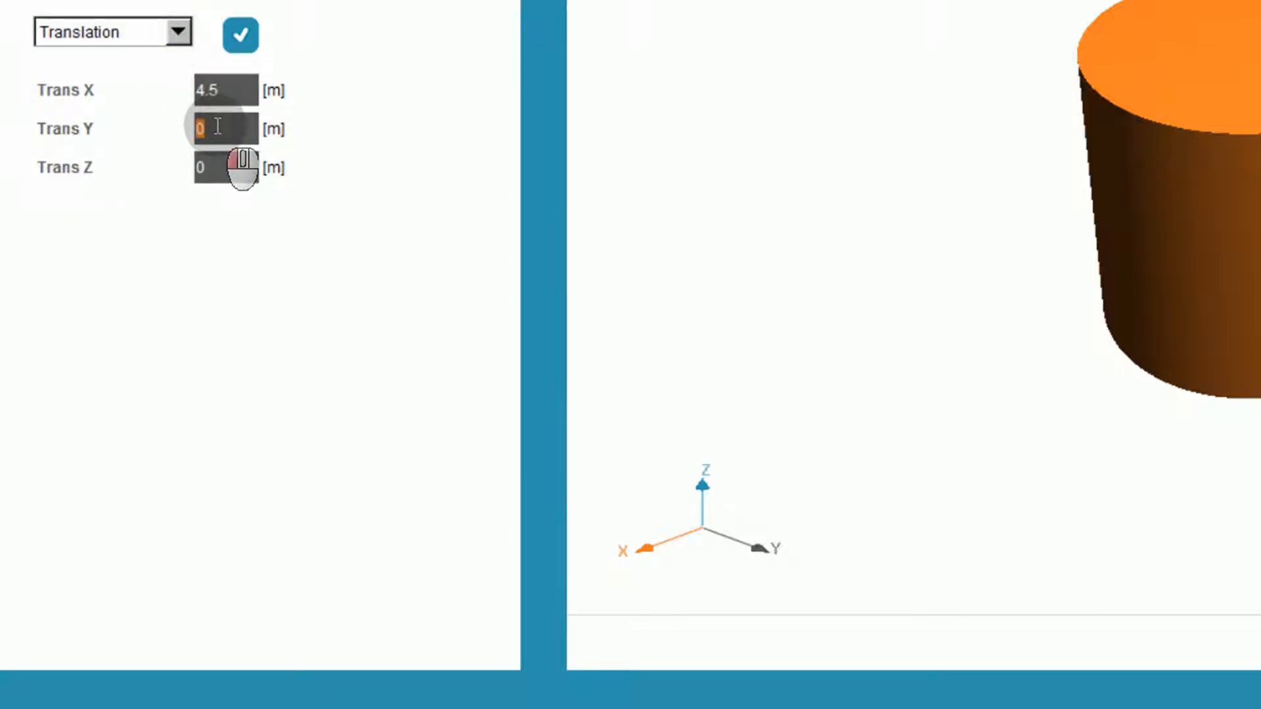
text(6)
click(240, 36)
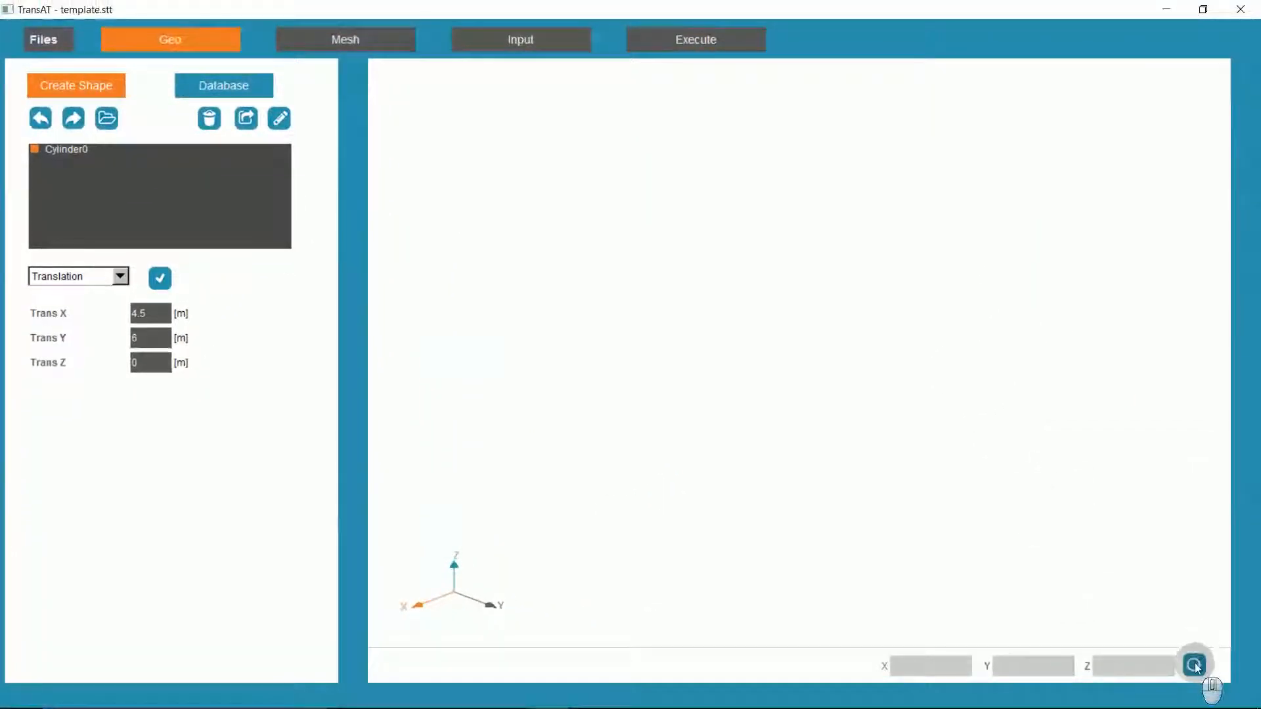
click(1195, 665)
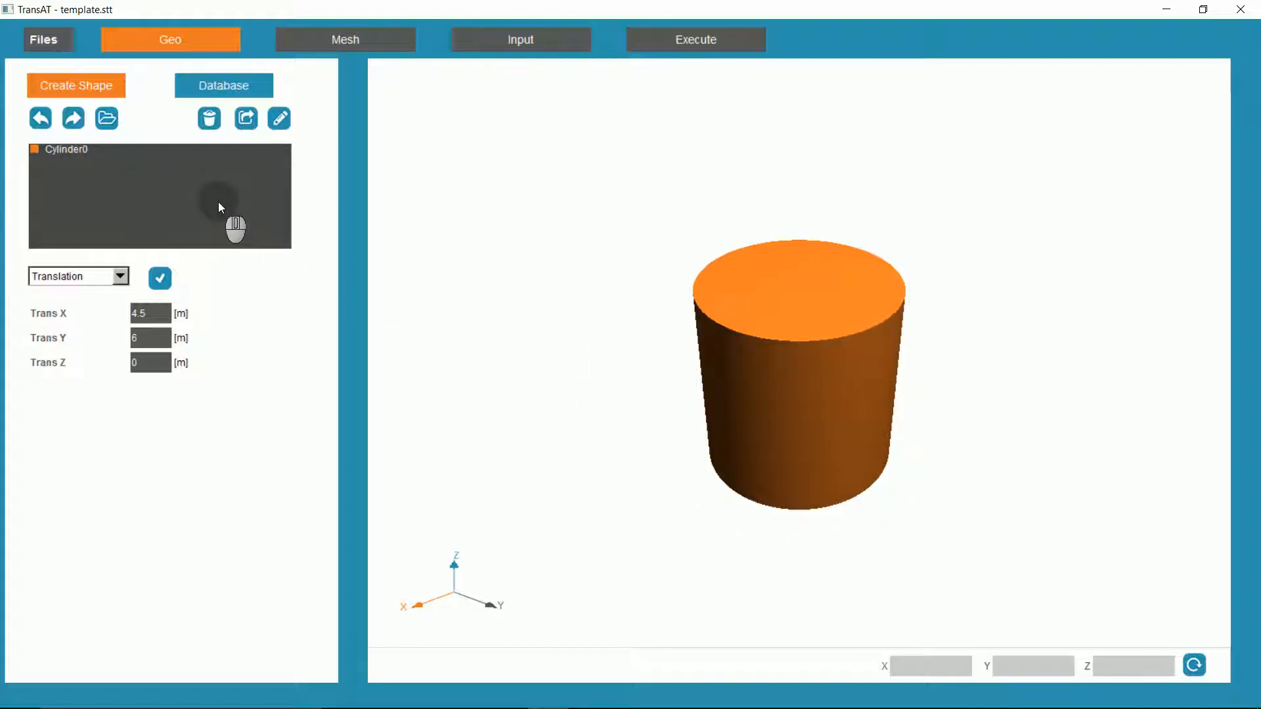
Step: Load the cylinder into the mesh with metres as its unit and resize the domain
click(248, 119)
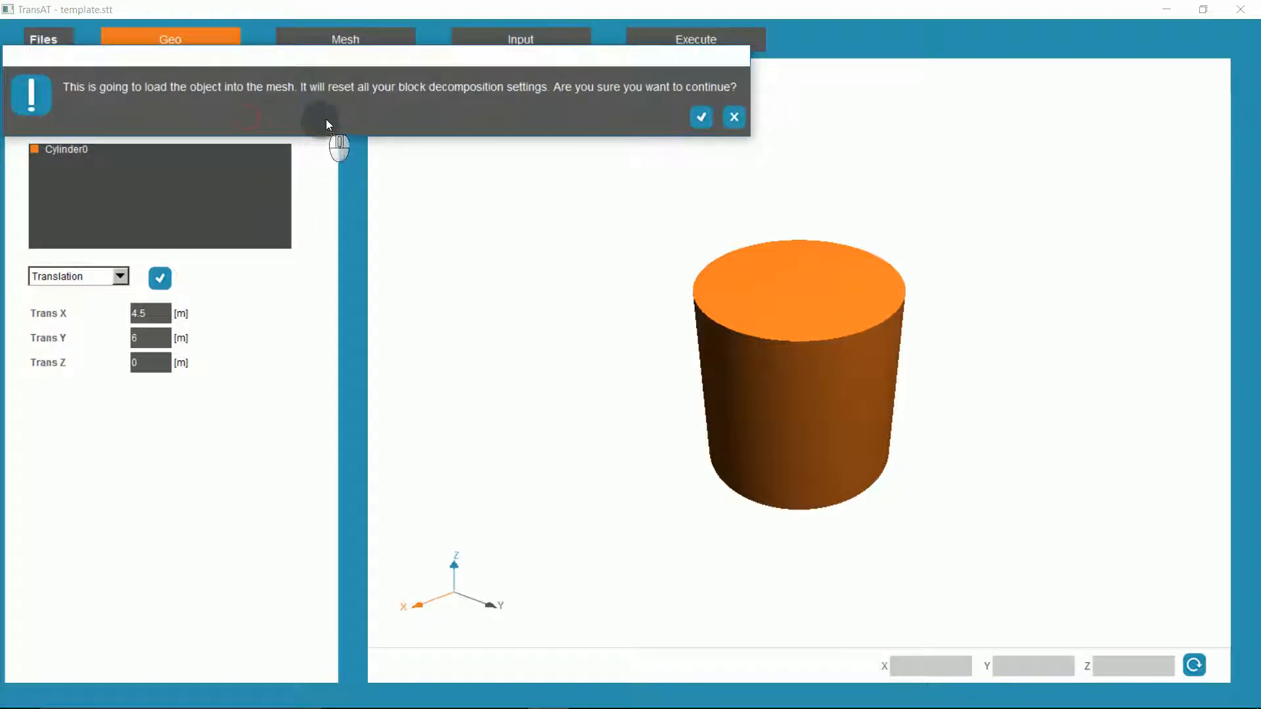
click(700, 119)
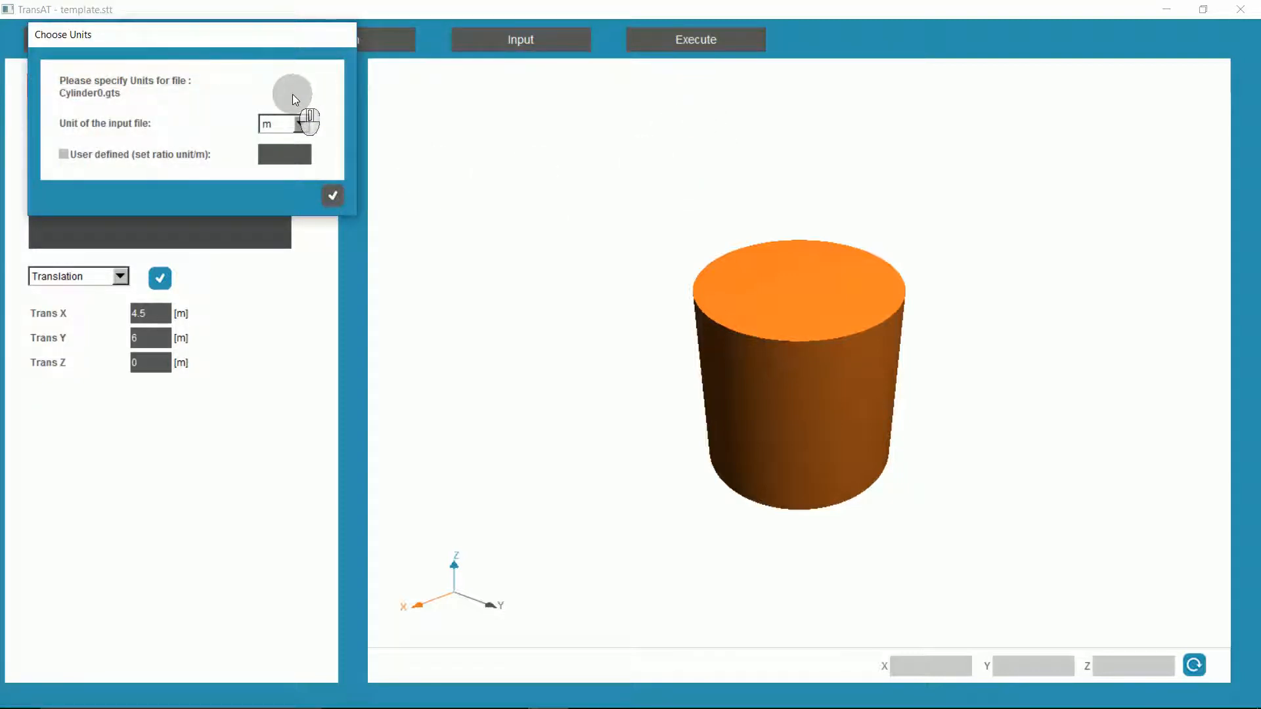
click(333, 197)
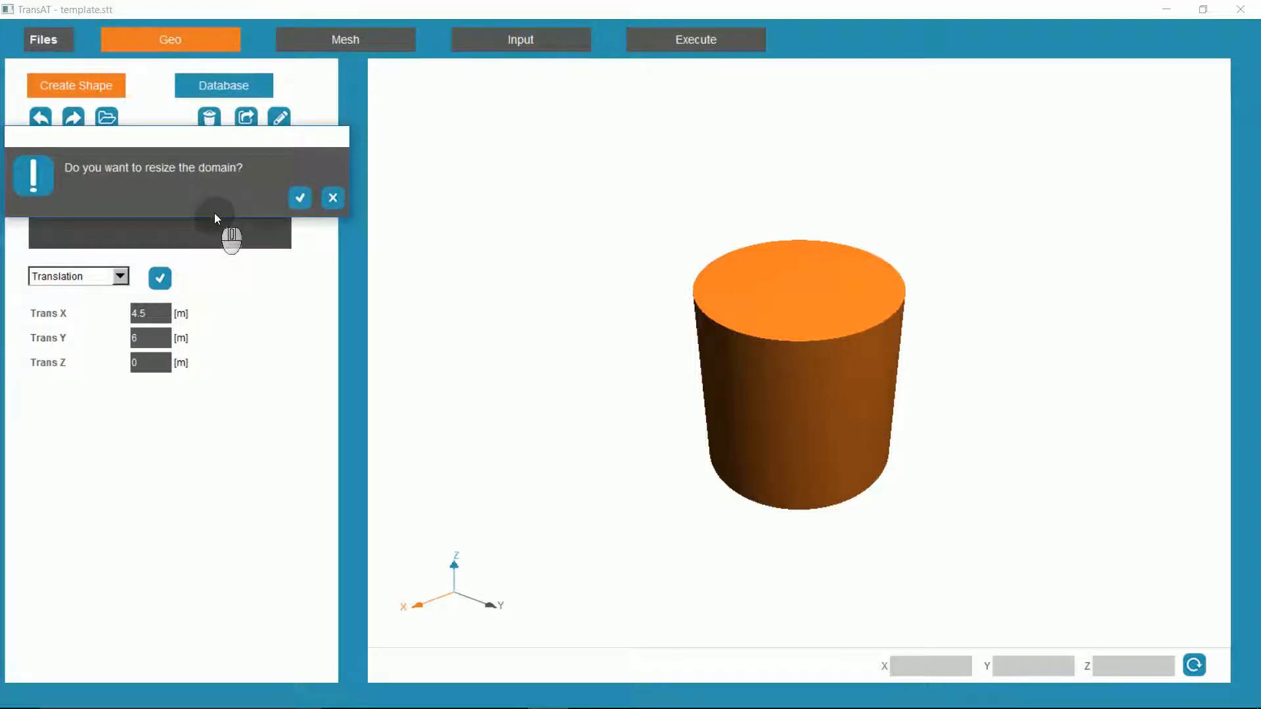
click(300, 199)
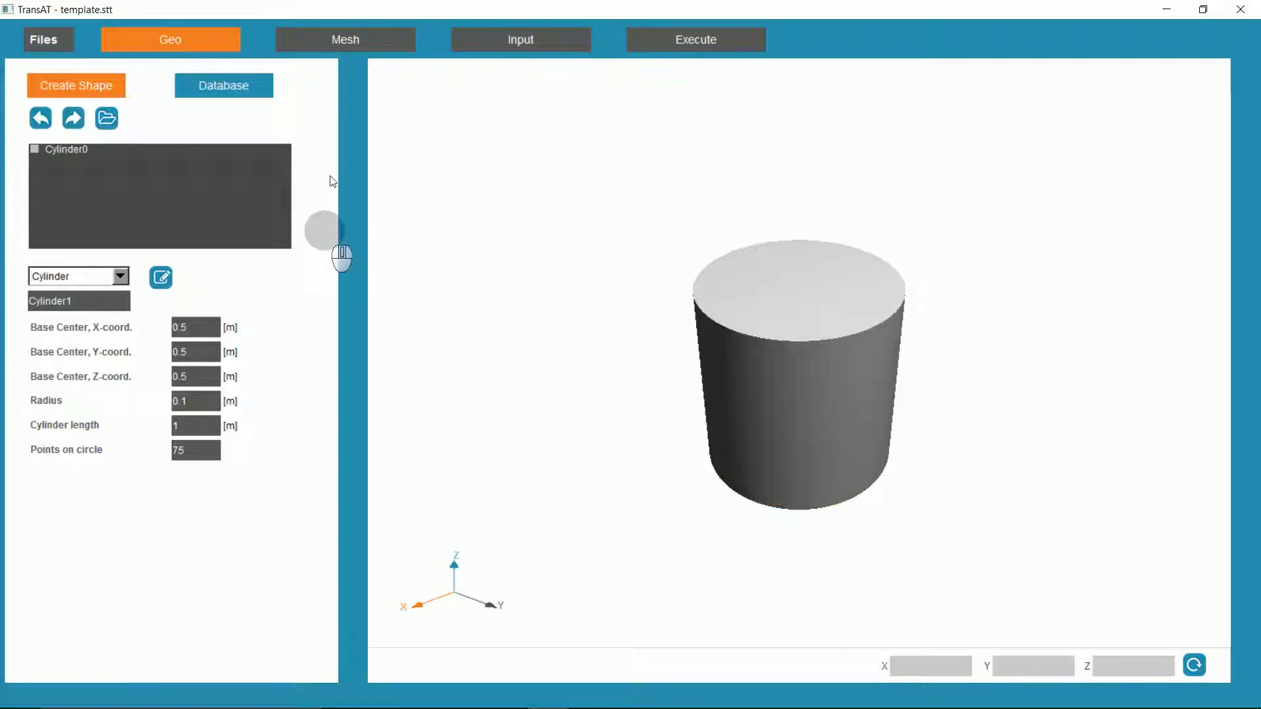
Step: Set the mesh domain limits to 0 to 24 m in X and 0 to 12 m in Y
click(357, 42)
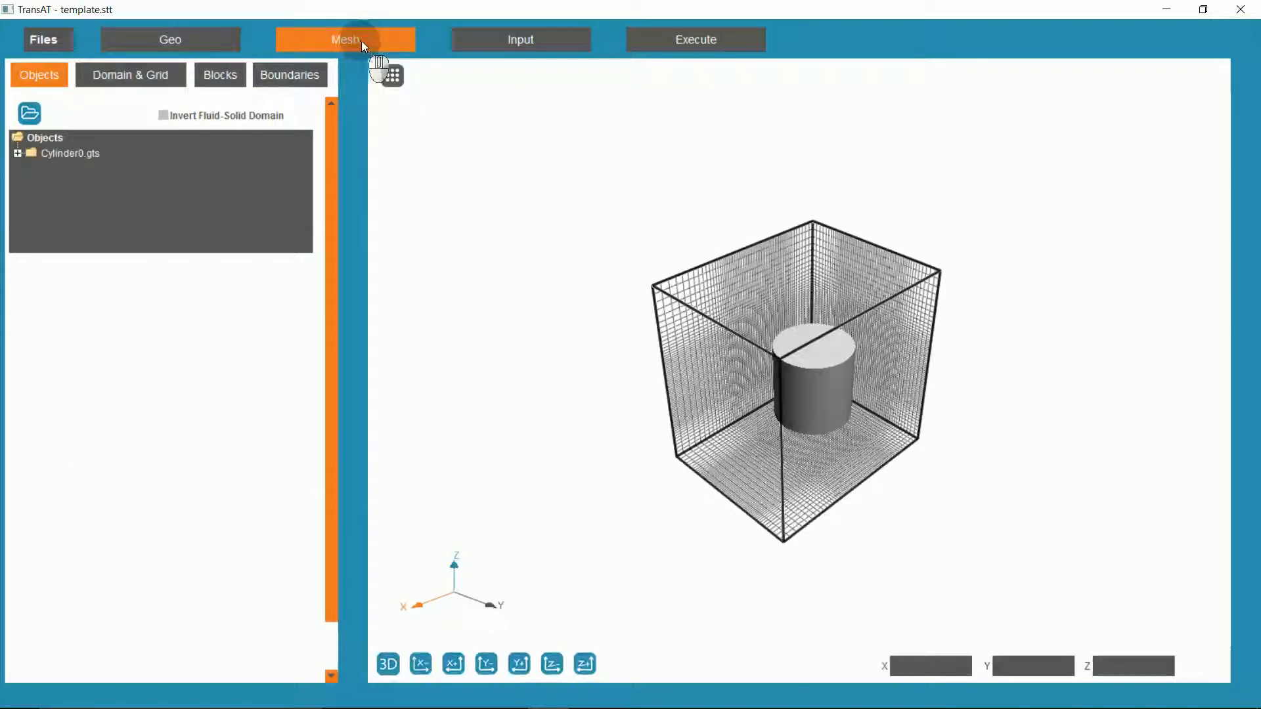
click(145, 76)
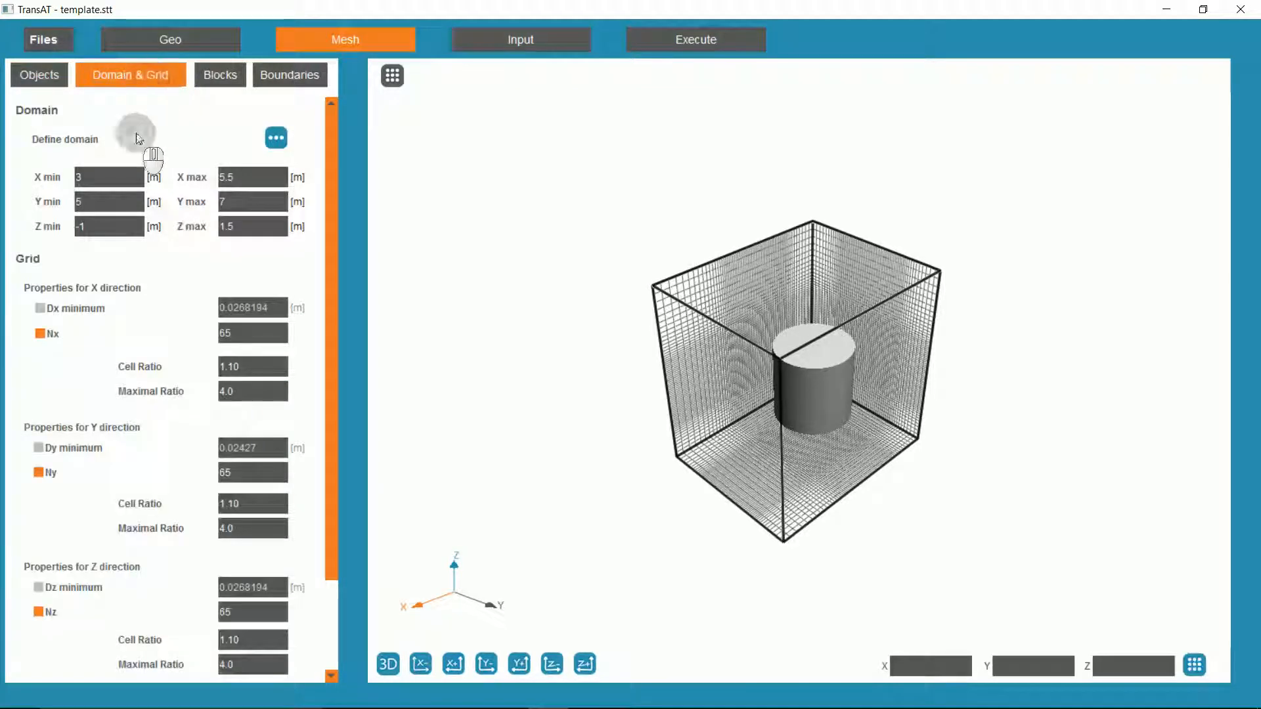
click(107, 177)
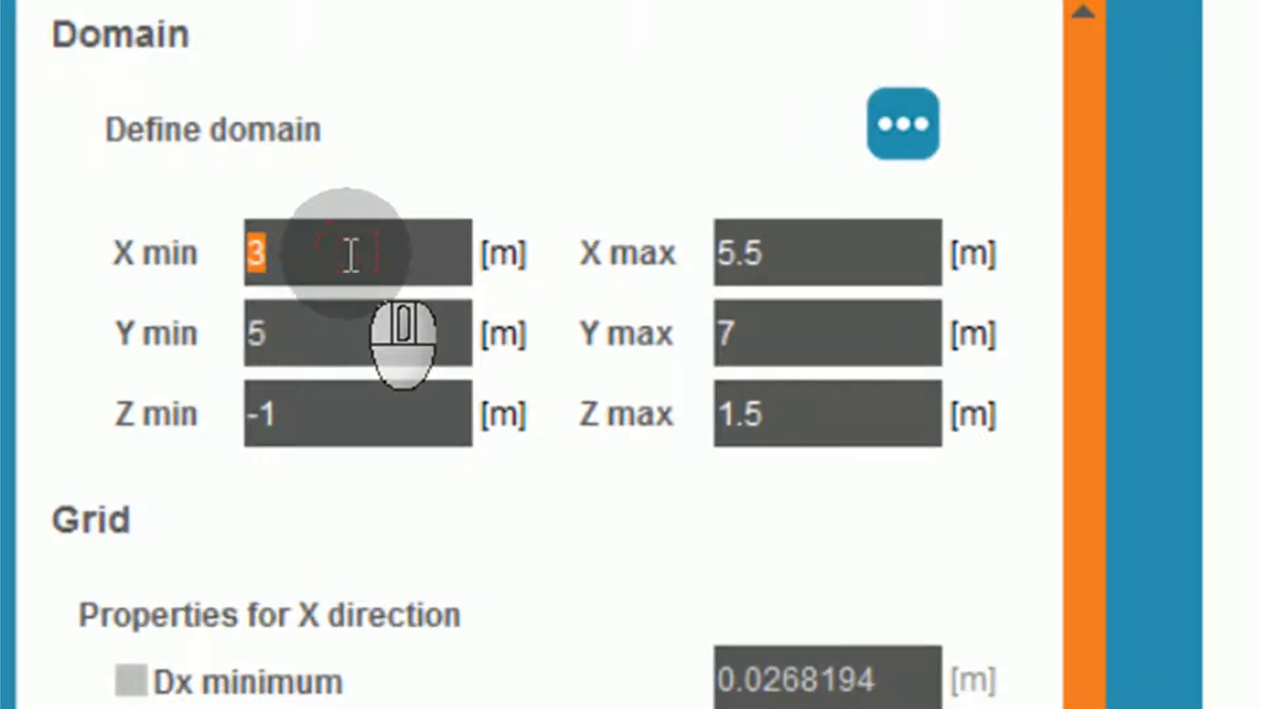
text(0)
click(746, 254)
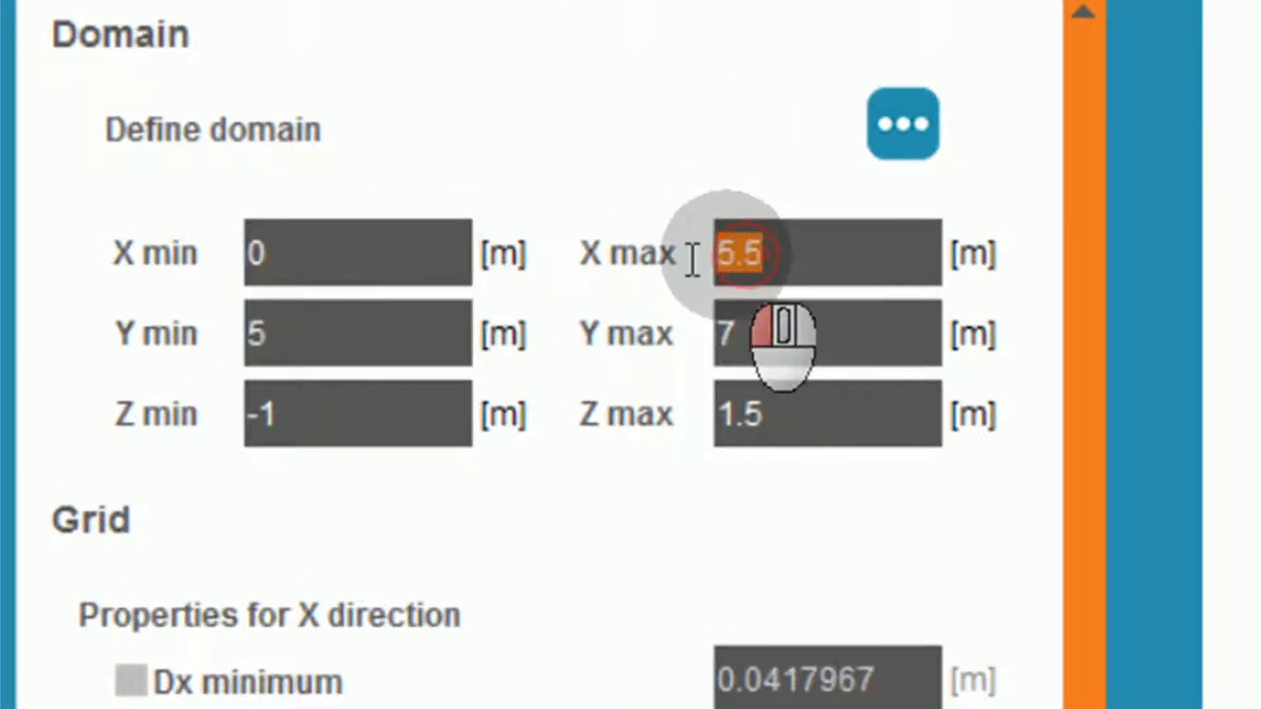
text(24)
click(460, 318)
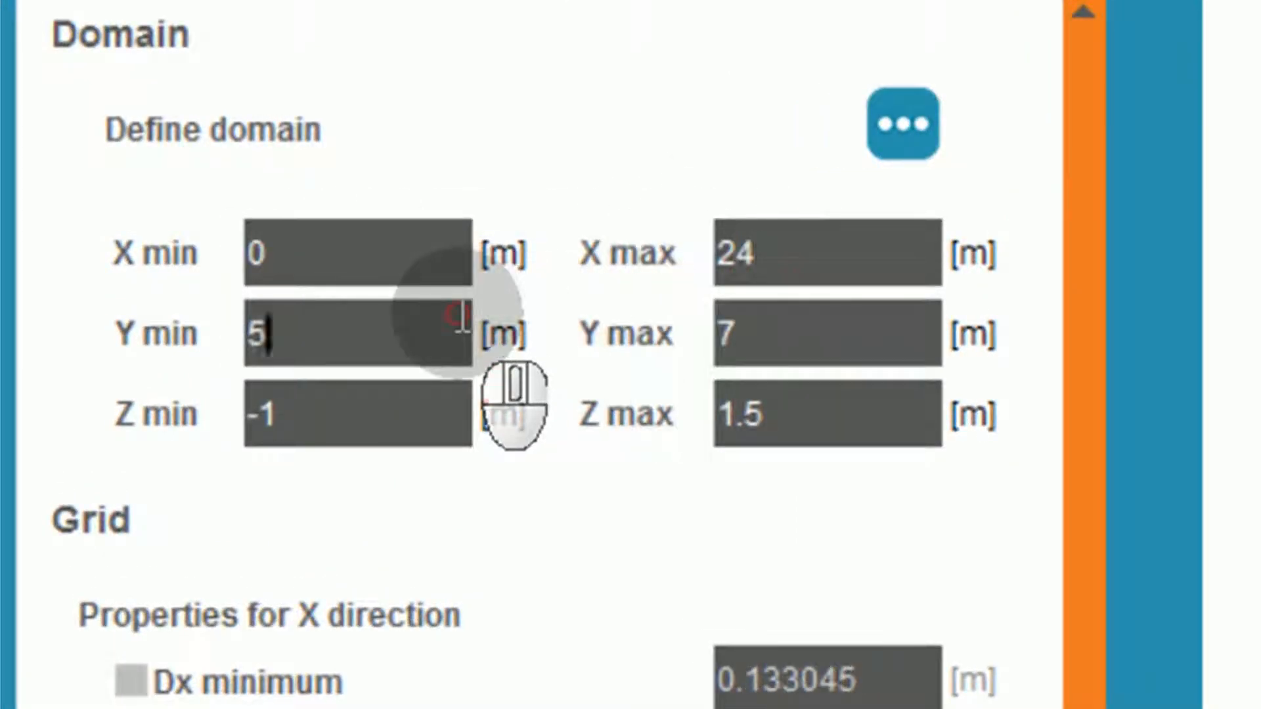
text(0)
click(732, 335)
text(12)
Step: Set the domain's Z limits to -0.005 m minimum and 0.005 m maximum
click(420, 400)
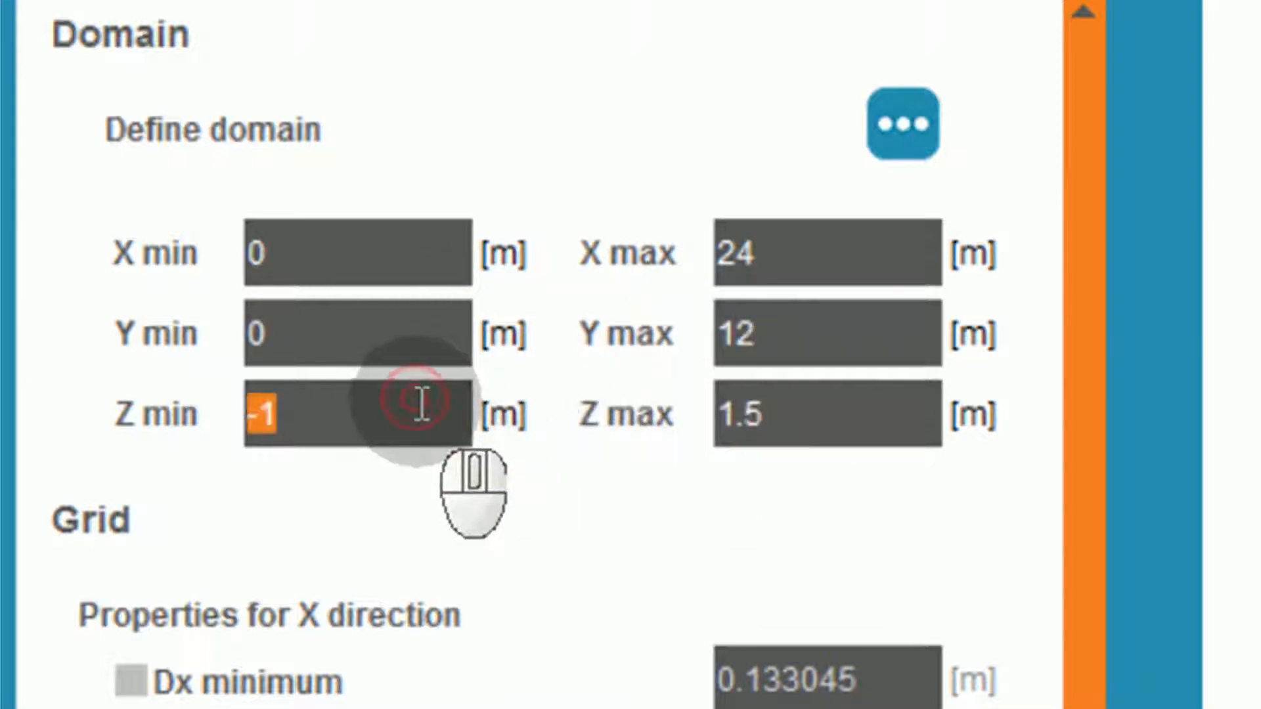
text(-.005)
click(747, 415)
drag(779, 422, 696, 427)
text(0.00)
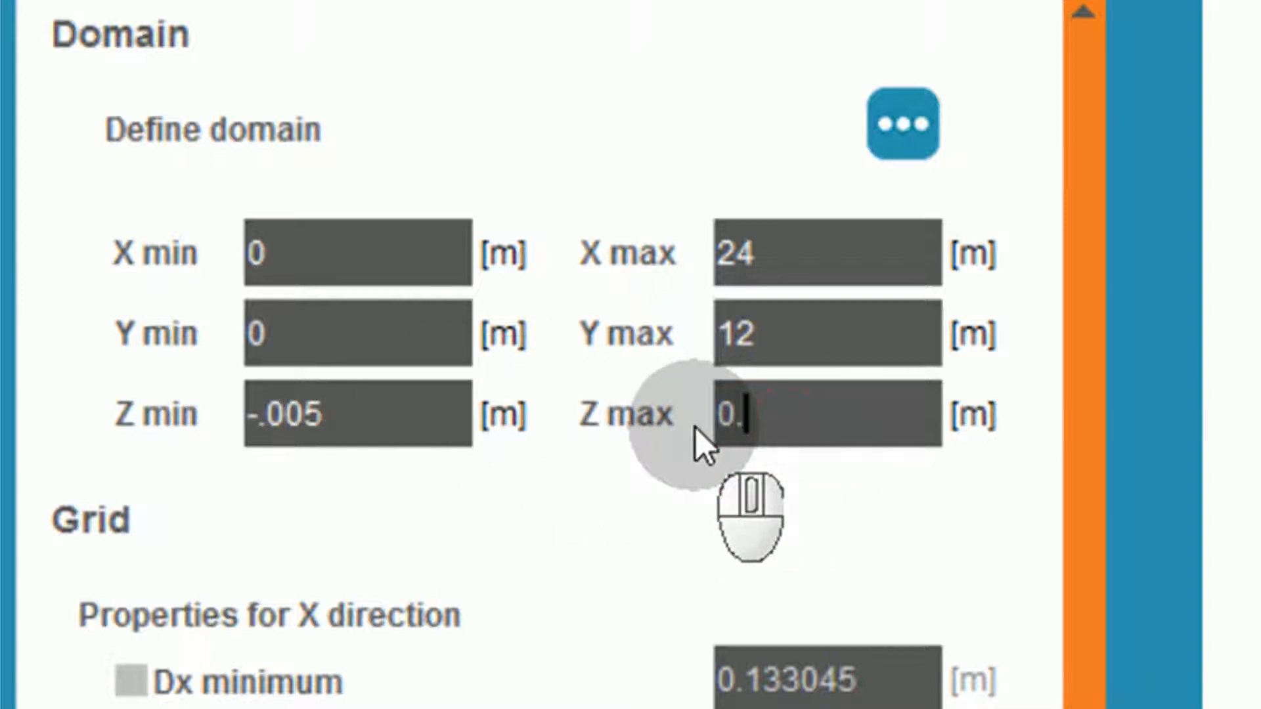
text(5)
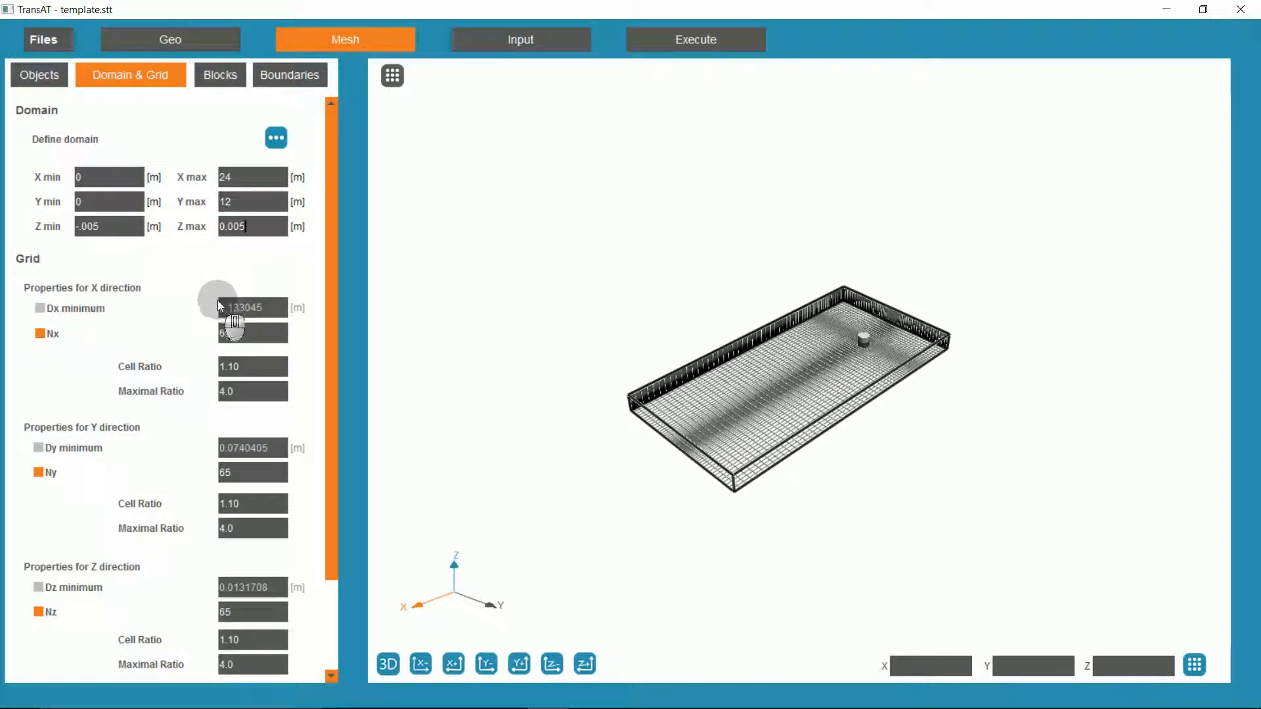
Step: Add three new boundary conditions to the mesh's boundary definitions
click(230, 86)
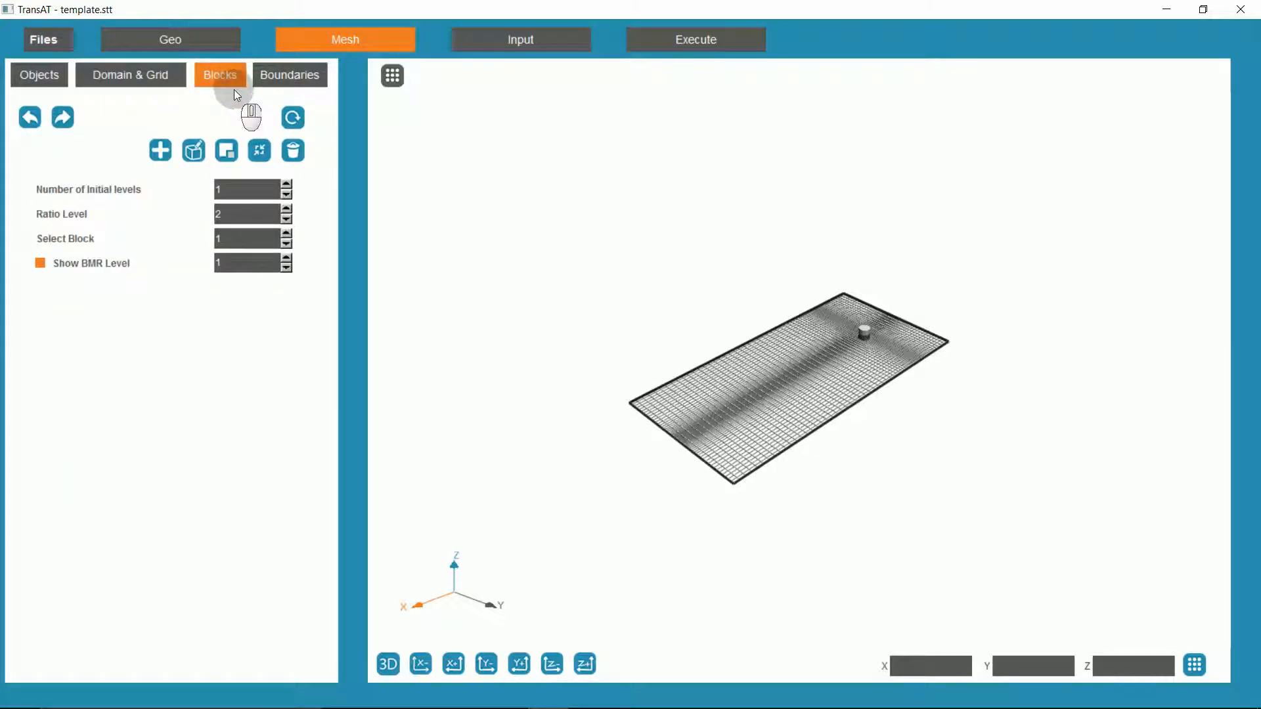
click(284, 76)
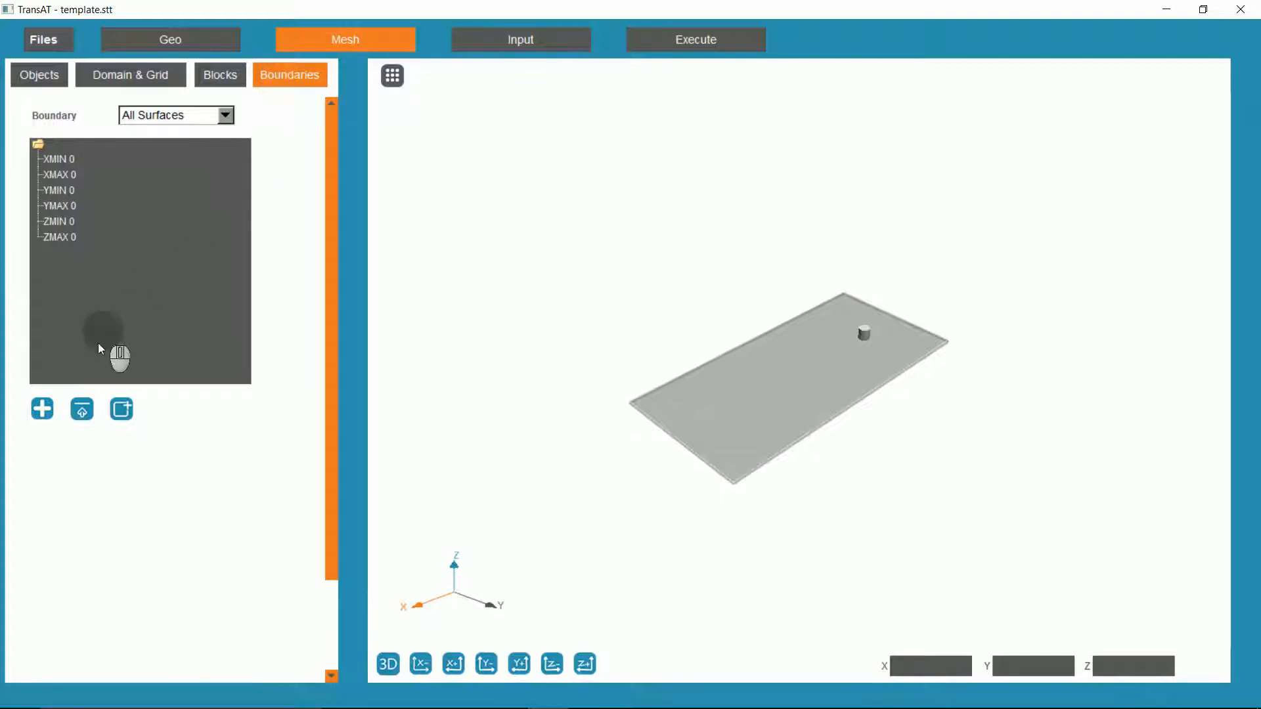
click(43, 409)
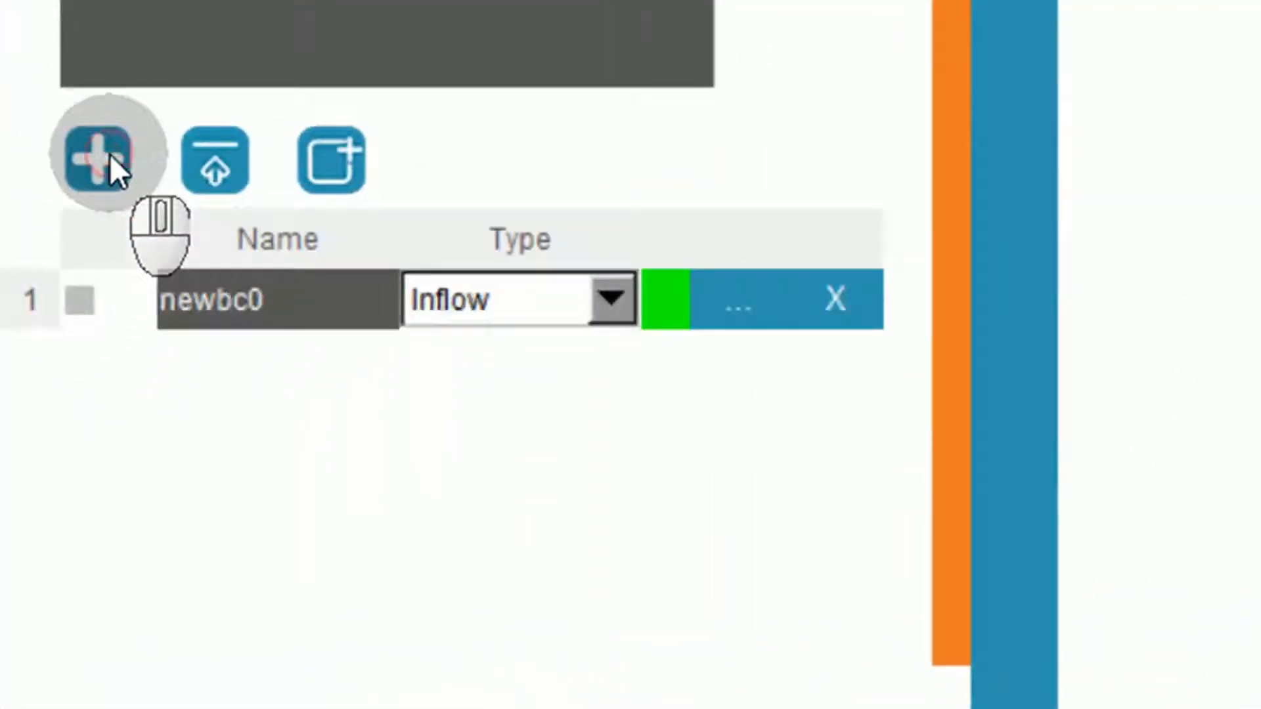
click(109, 153)
click(109, 153)
Step: Name the three boundary conditions inlet, outlet and symmetry, in that order
double_click(197, 279)
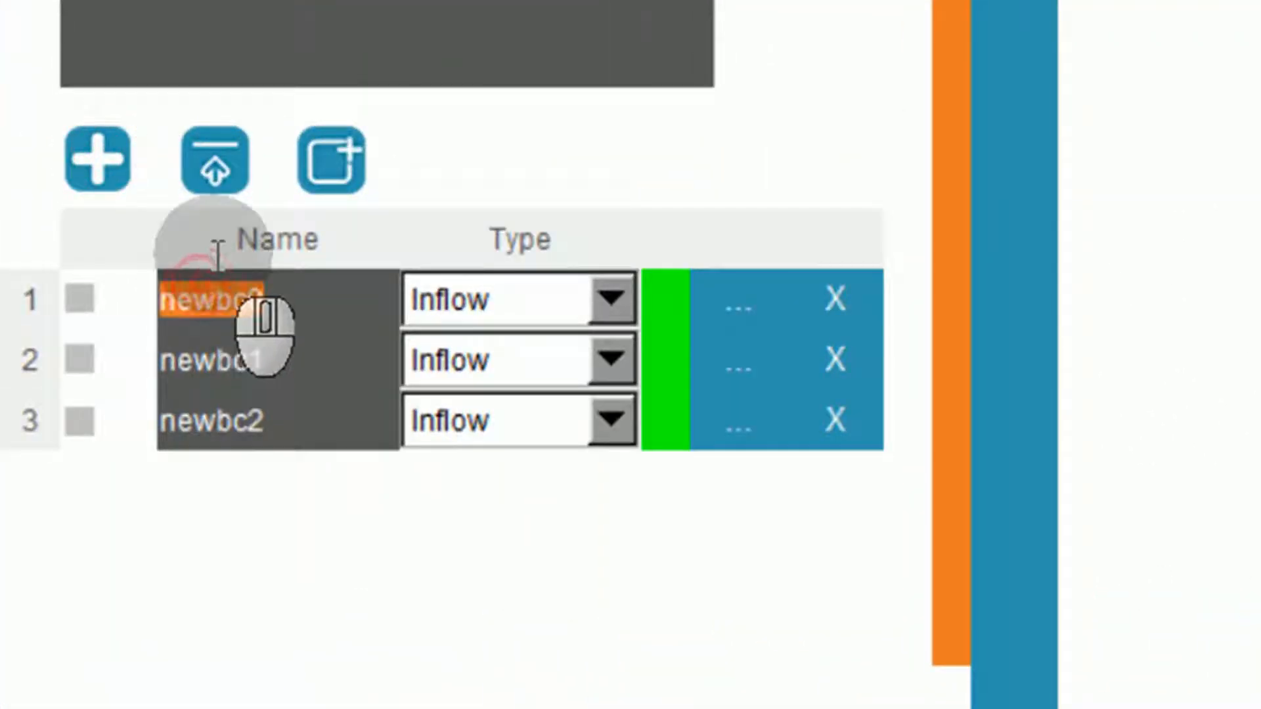
text(inlet)
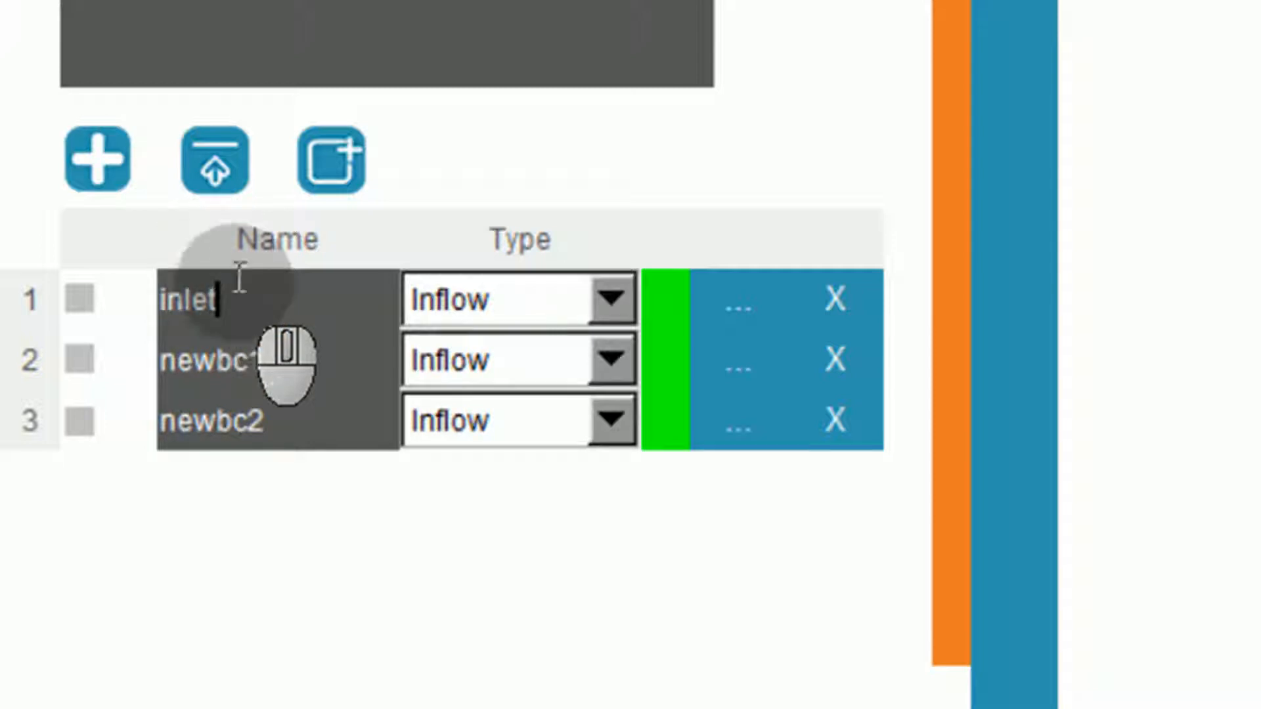
double_click(225, 360)
text(outlet)
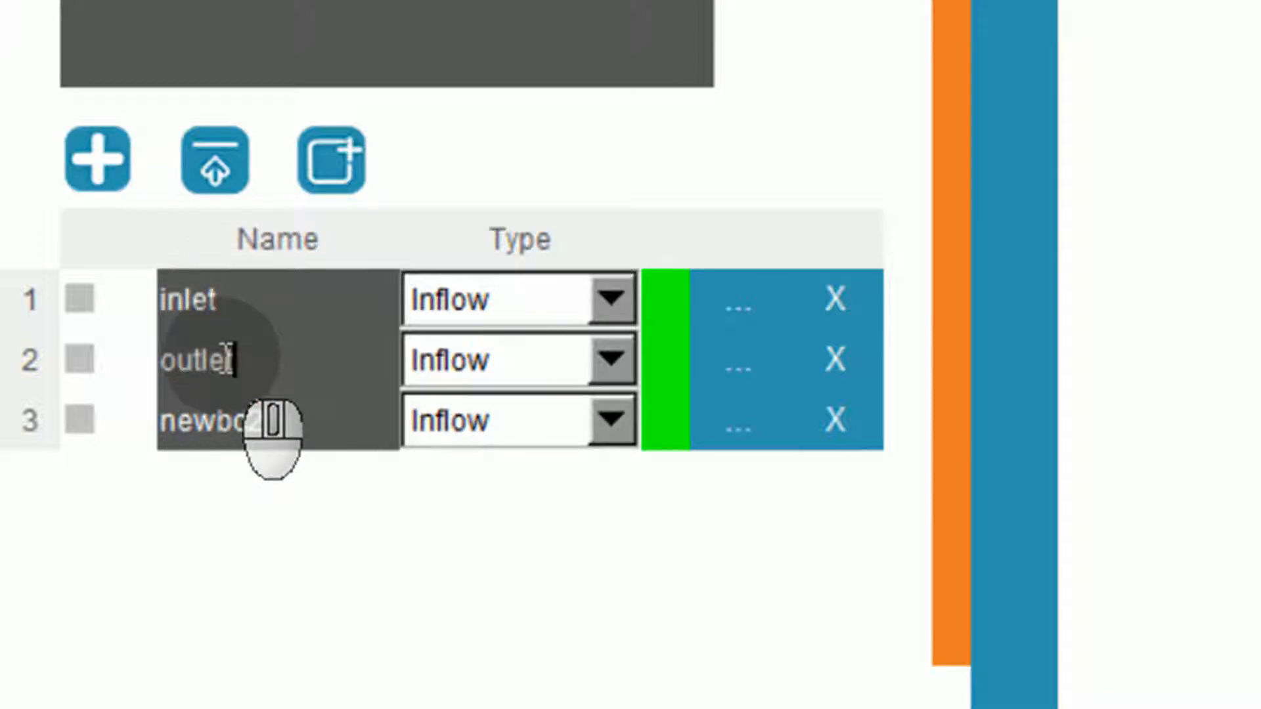
double_click(224, 421)
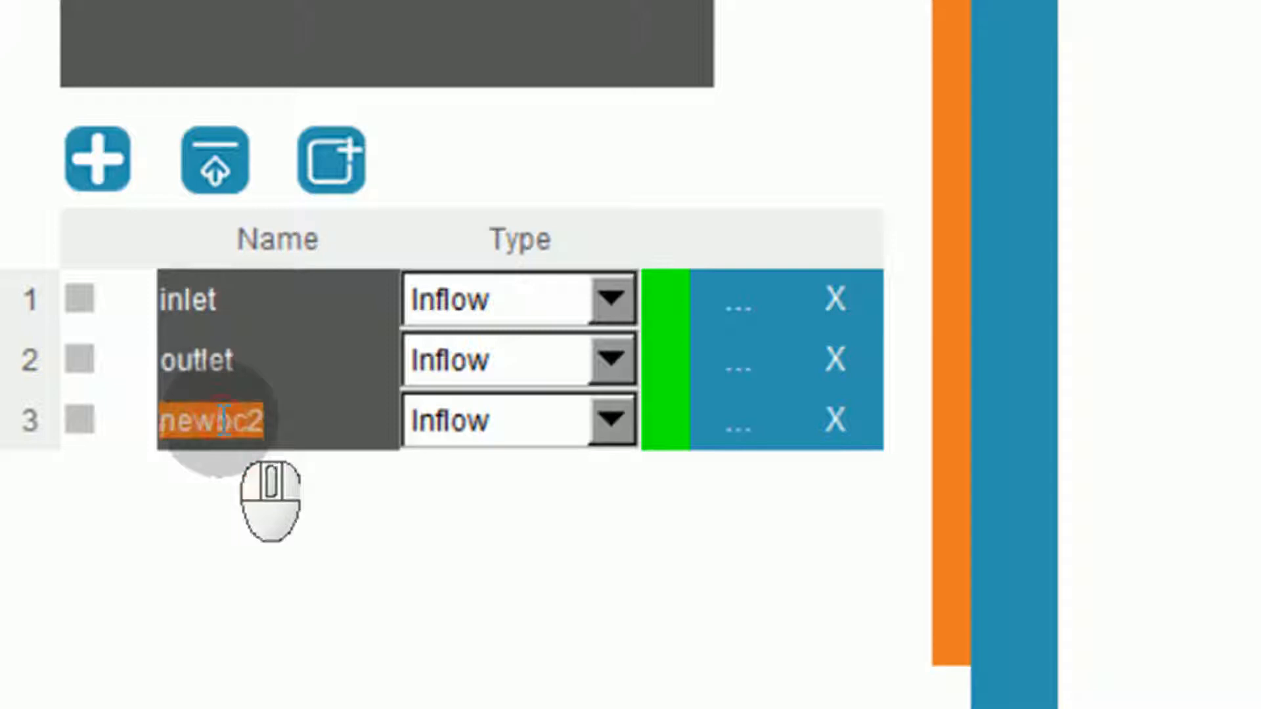
text(symmet)
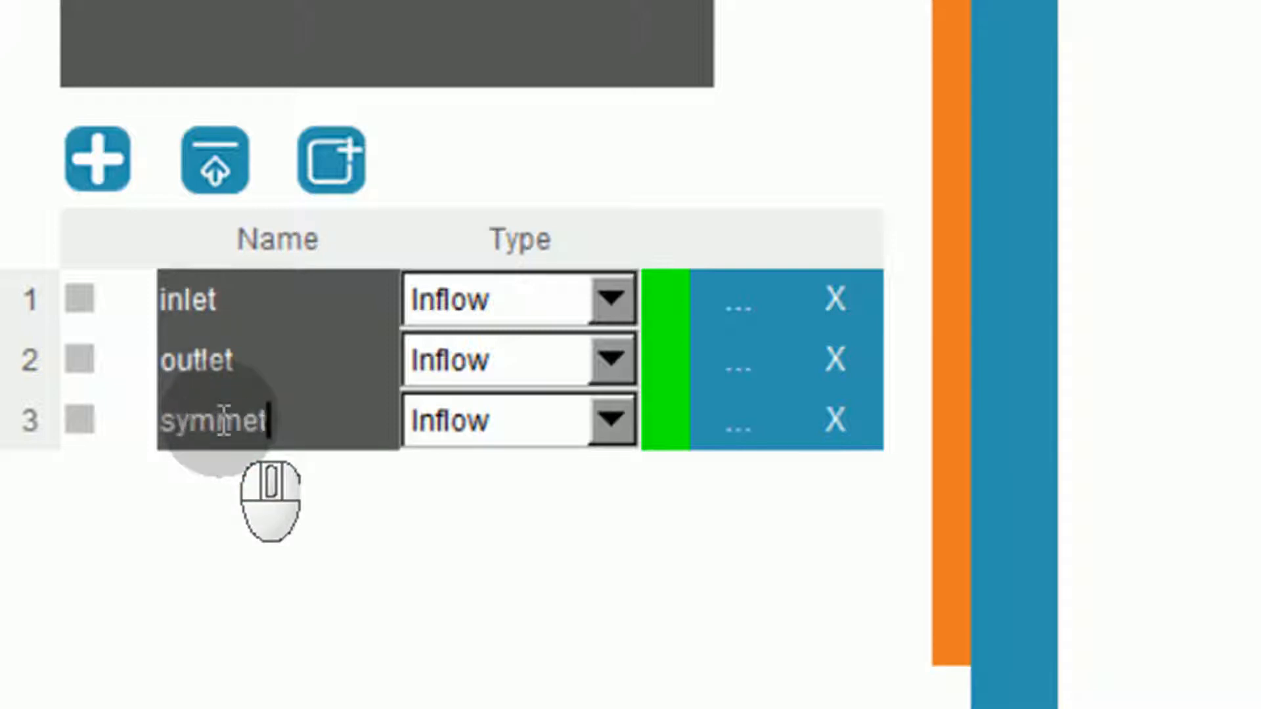
text(ry)
Step: Set the outlet boundary condition's type to Outflow and the symmetry condition's type to Symmetry
click(566, 381)
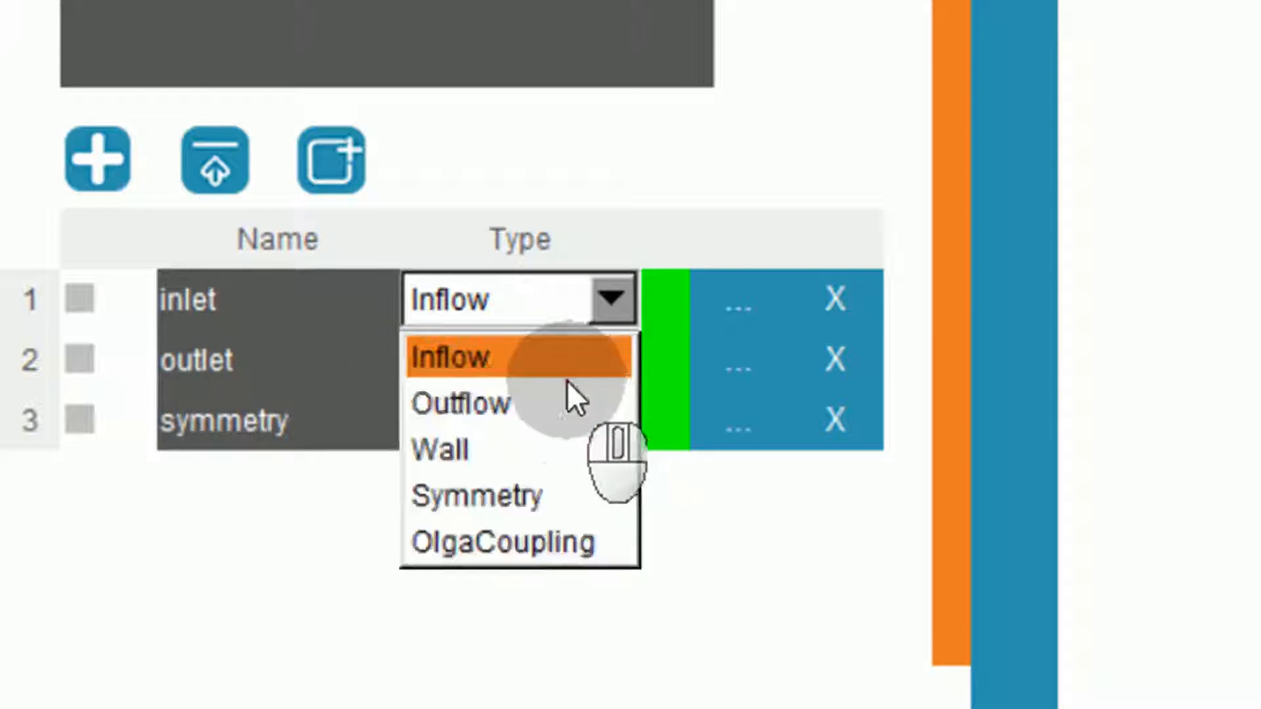
click(558, 416)
click(558, 416)
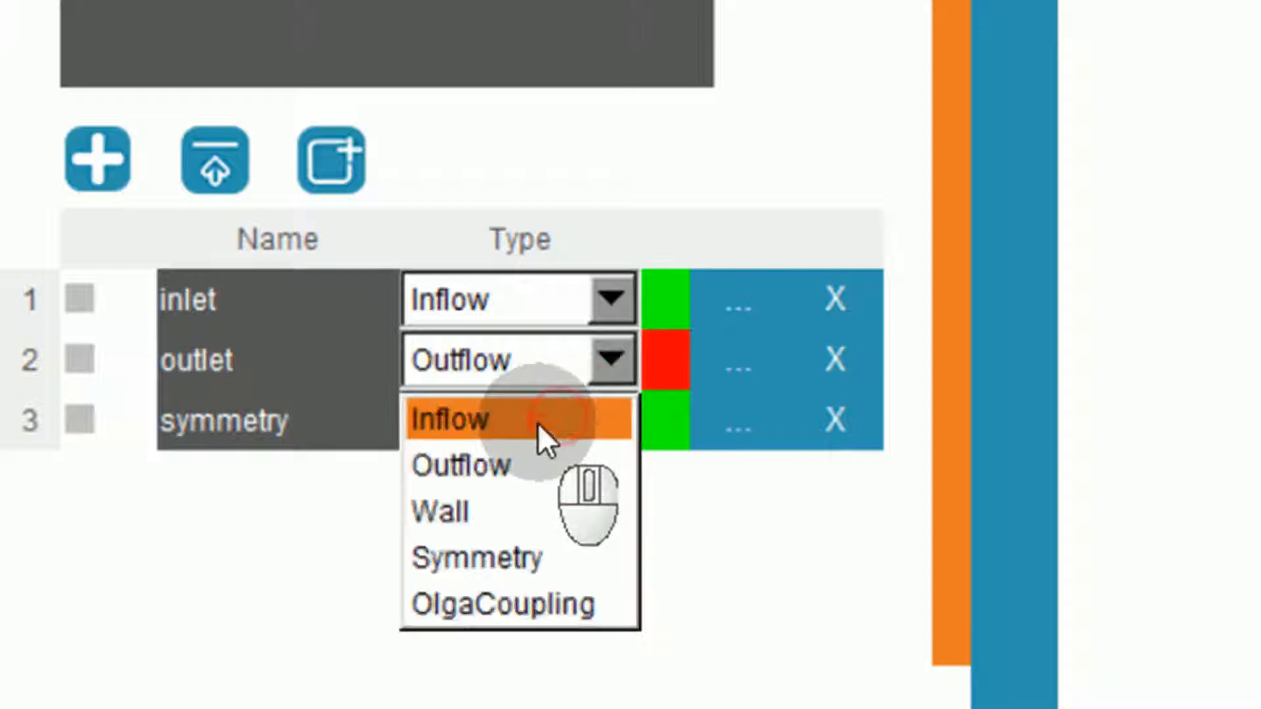
click(513, 546)
Step: Give the inlet a Constant inflow profile with a u velocity component of 0.015 m/s
click(726, 309)
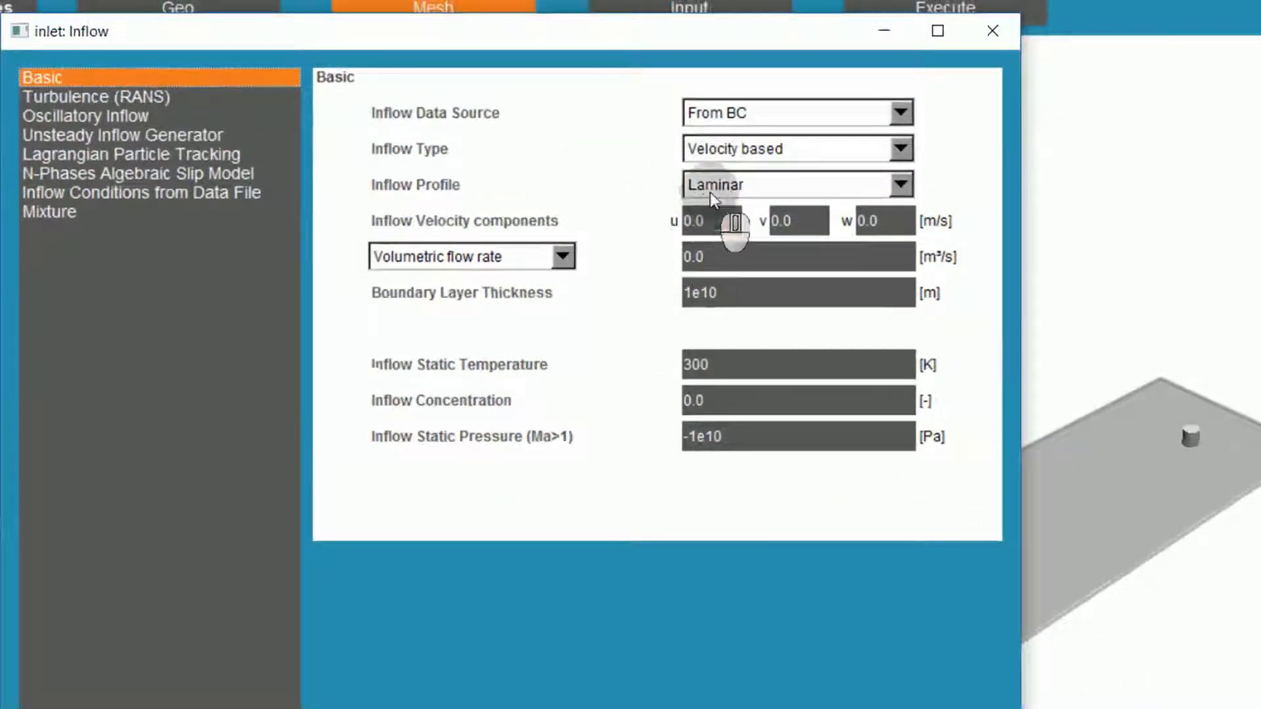
click(775, 150)
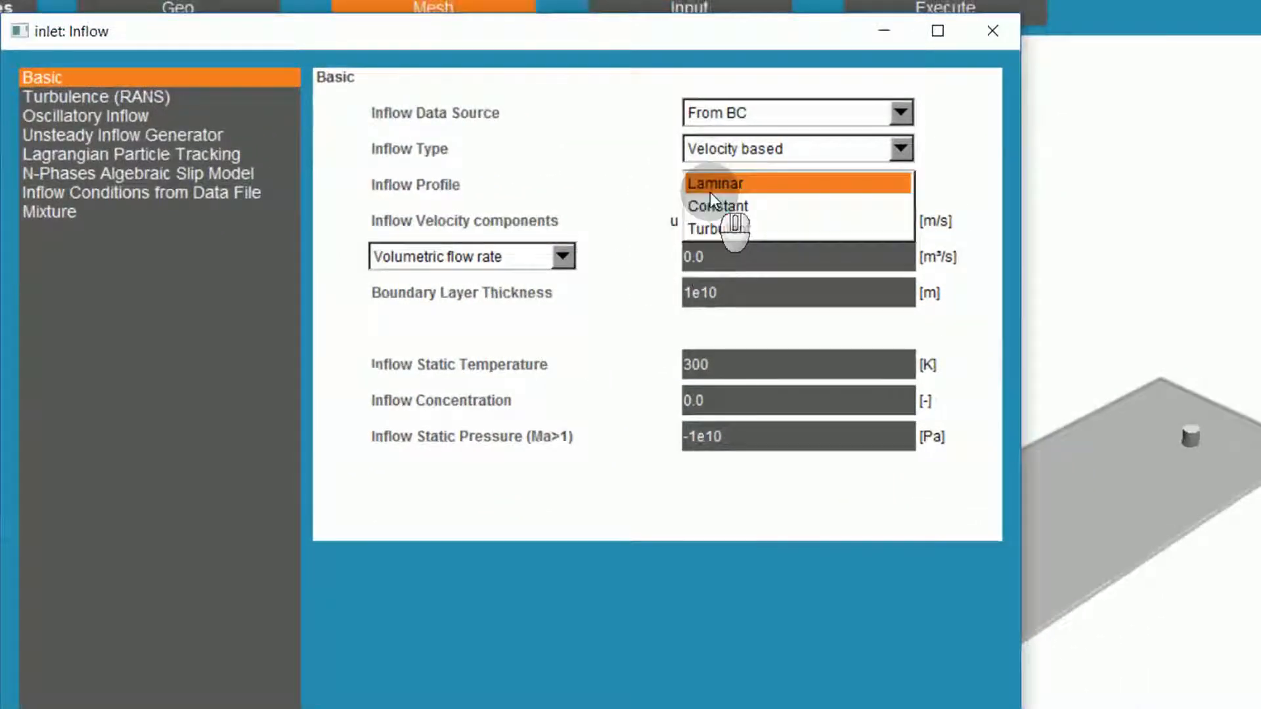
click(708, 207)
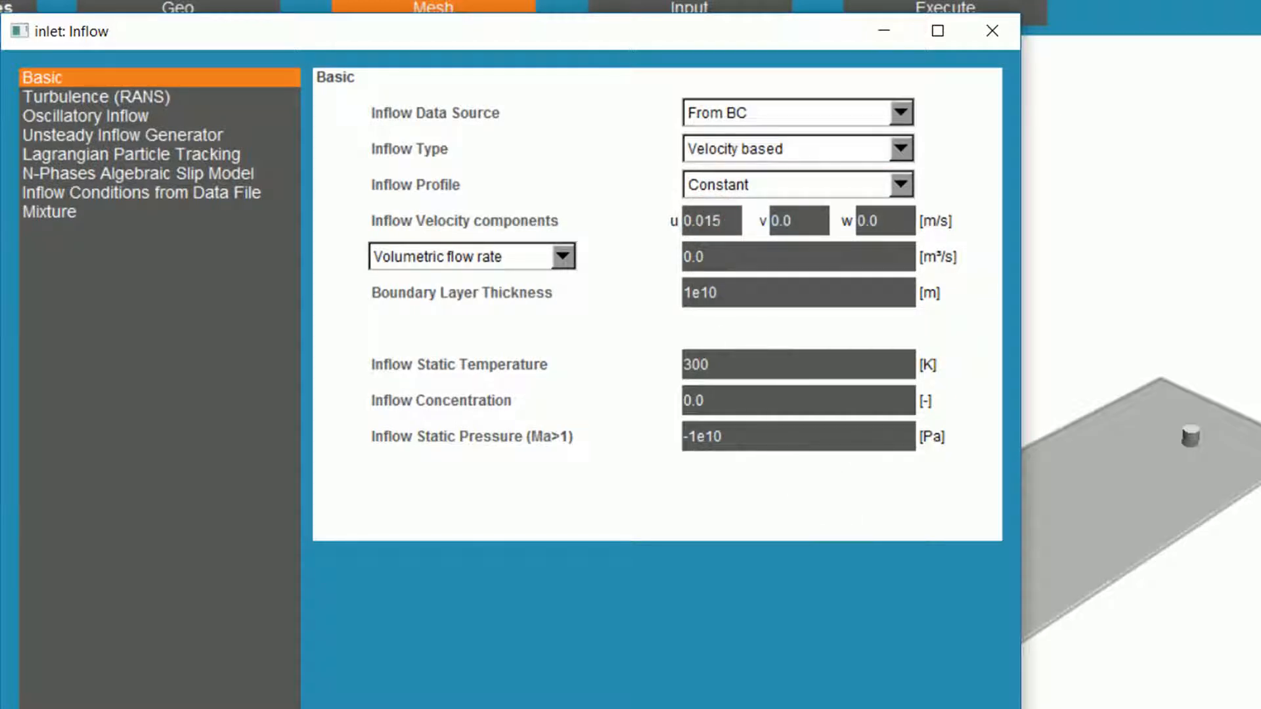
click(657, 706)
Step: Set the outlet's outflow type to Pressure, keeping its outflow pressure at 0 Pa
click(311, 643)
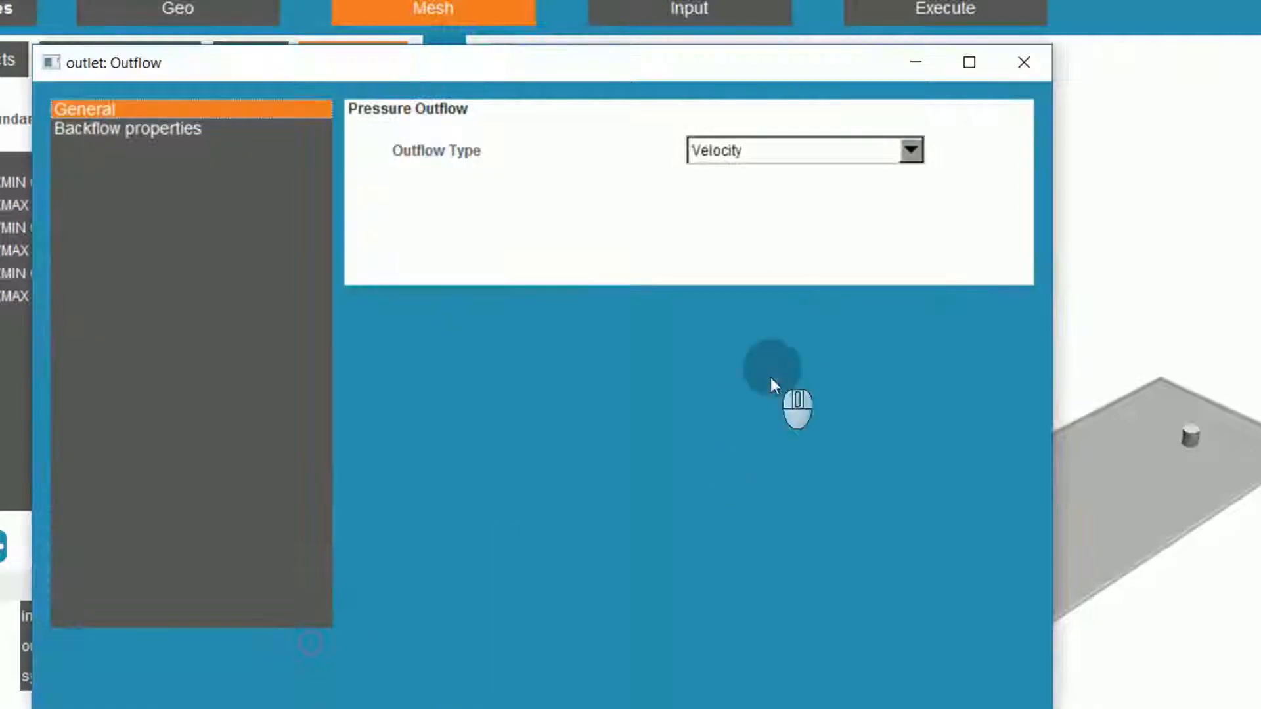
click(799, 148)
click(785, 170)
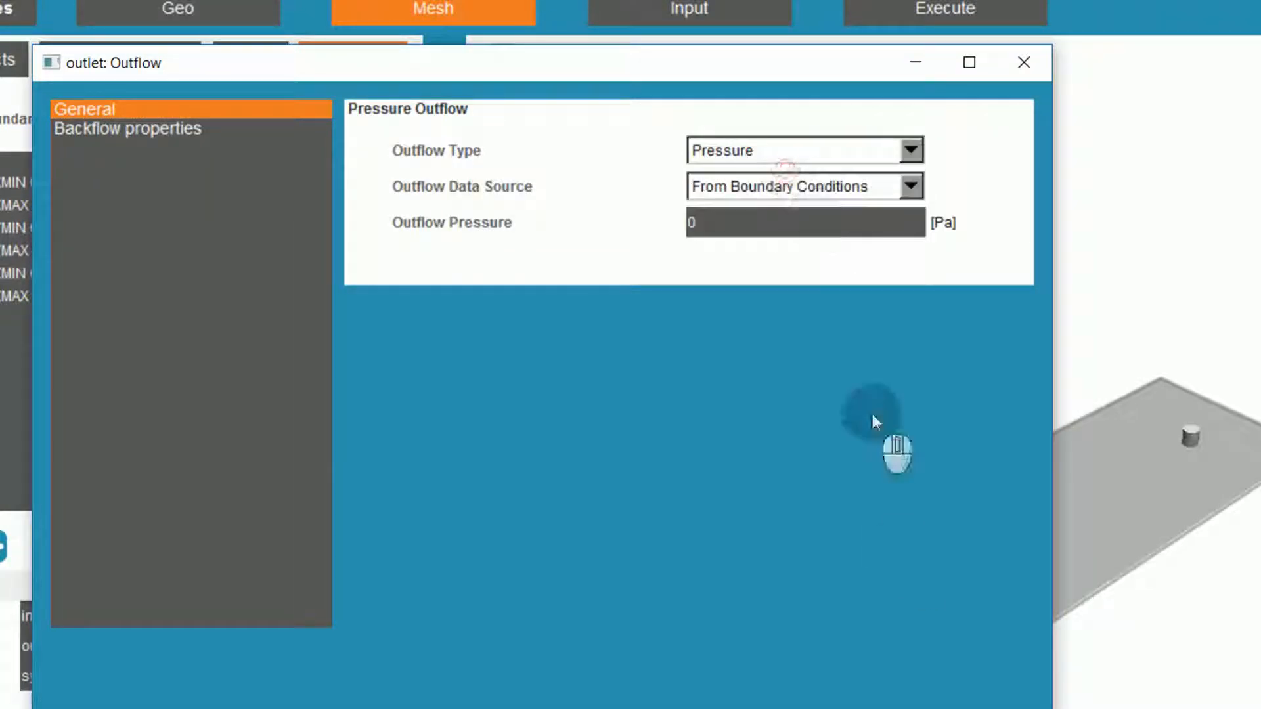
click(815, 707)
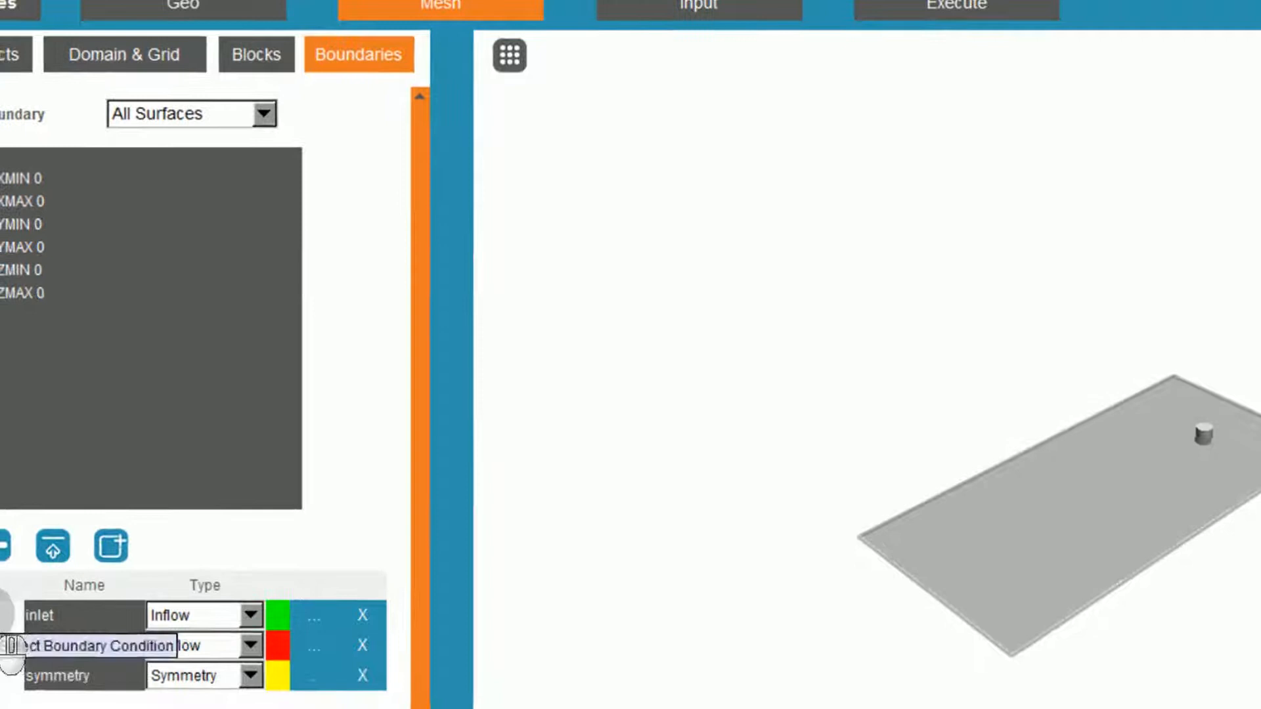
Step: Assign the inlet condition to the XMIN surface and the outlet condition to the XMAX surface
click(23, 183)
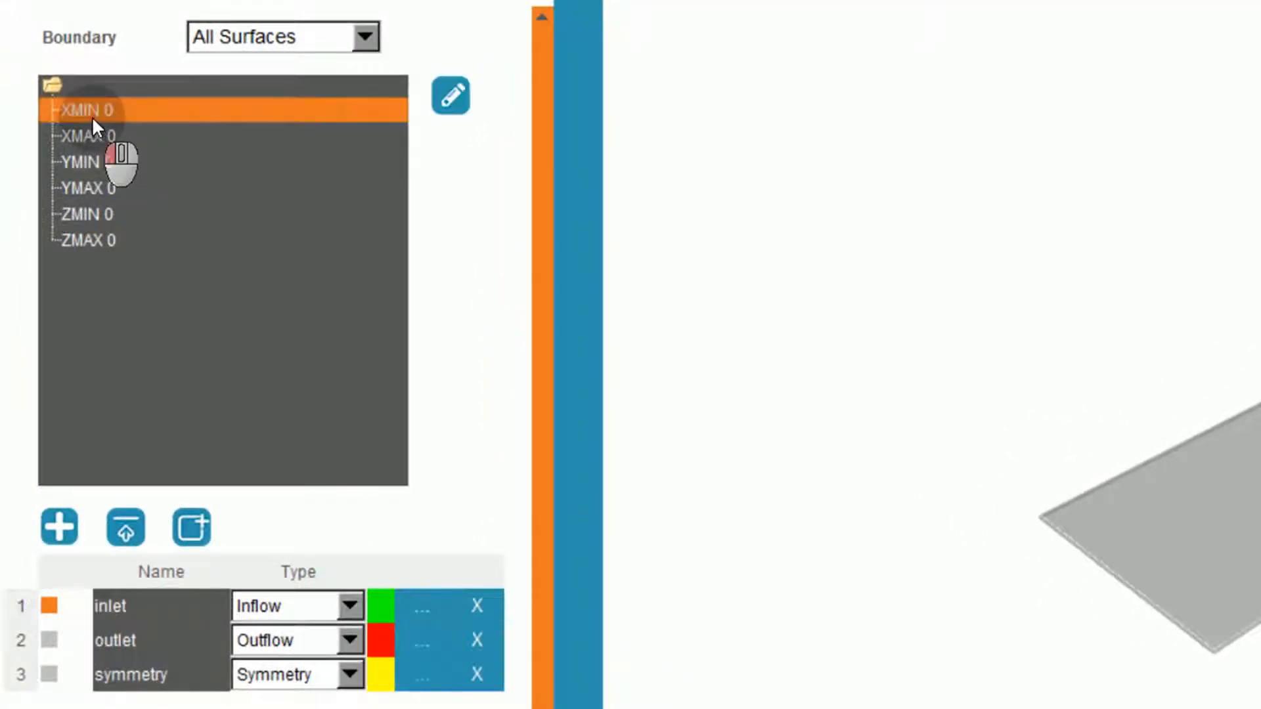
click(125, 529)
click(69, 640)
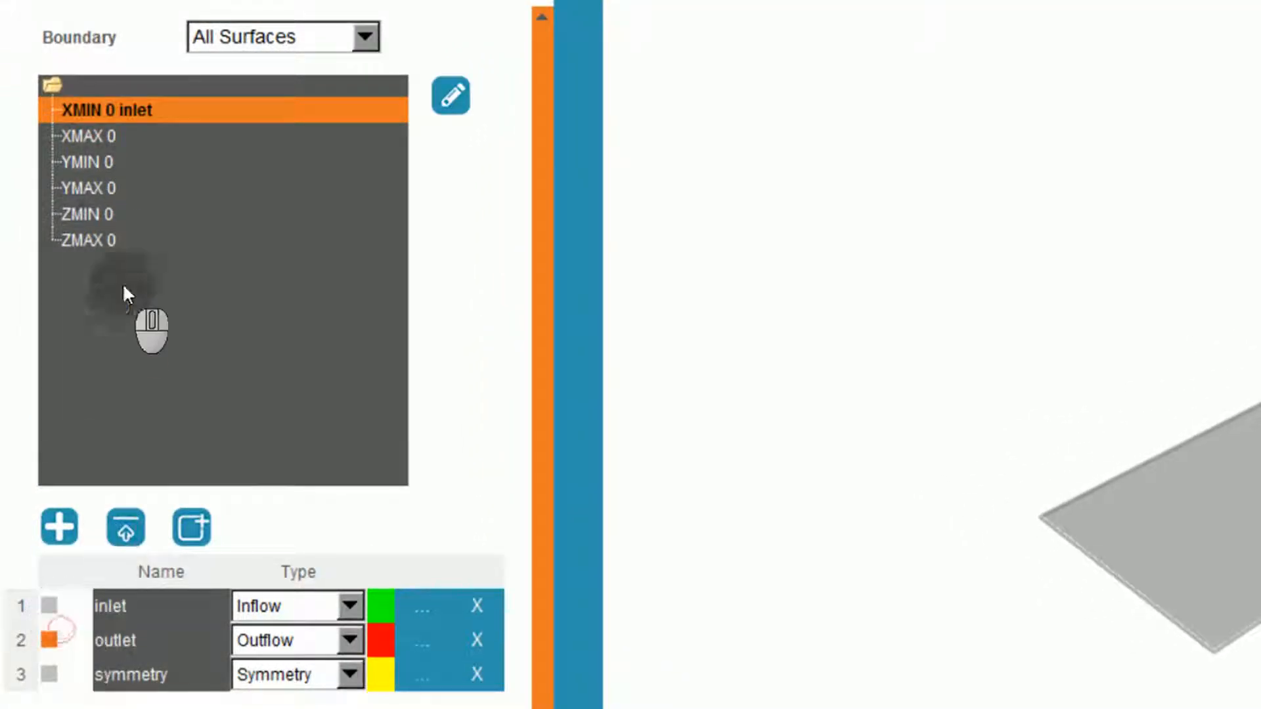
click(105, 138)
click(126, 529)
Step: Assign the symmetry condition to the YMIN, YMAX, ZMIN and ZMAX surfaces together
click(109, 164)
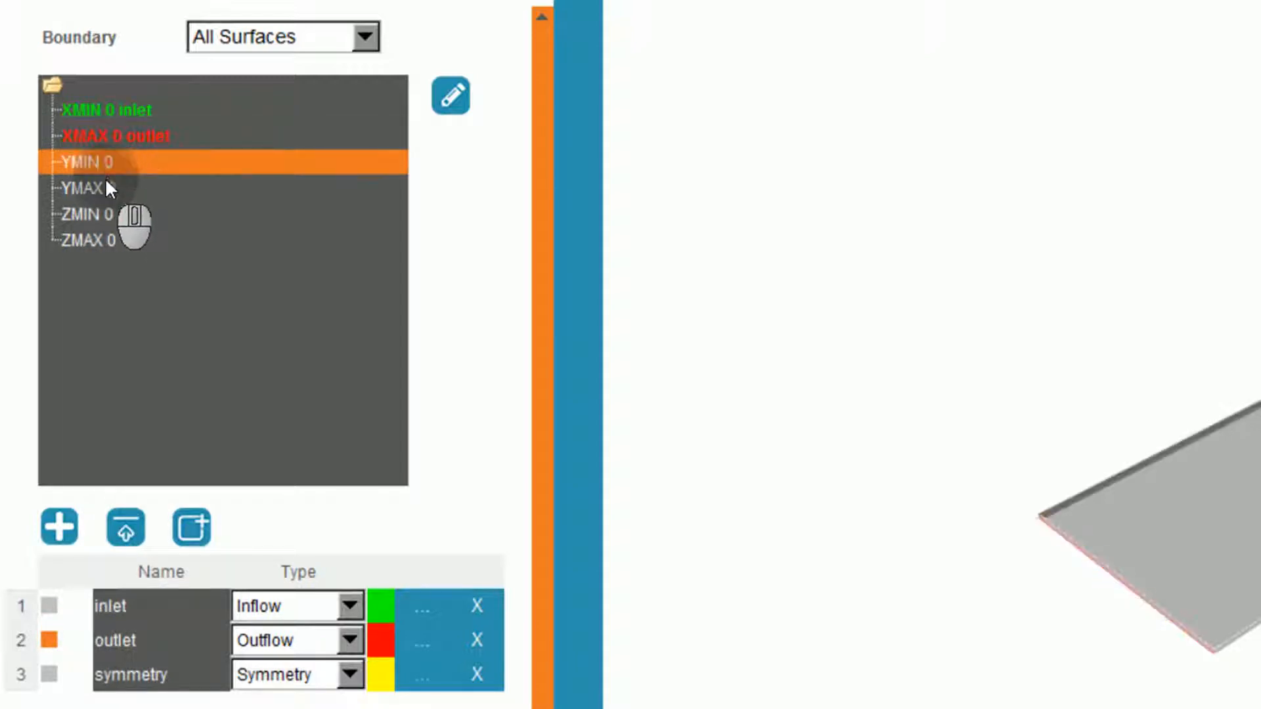
ctrl+click(104, 189)
ctrl+click(101, 214)
ctrl+click(100, 240)
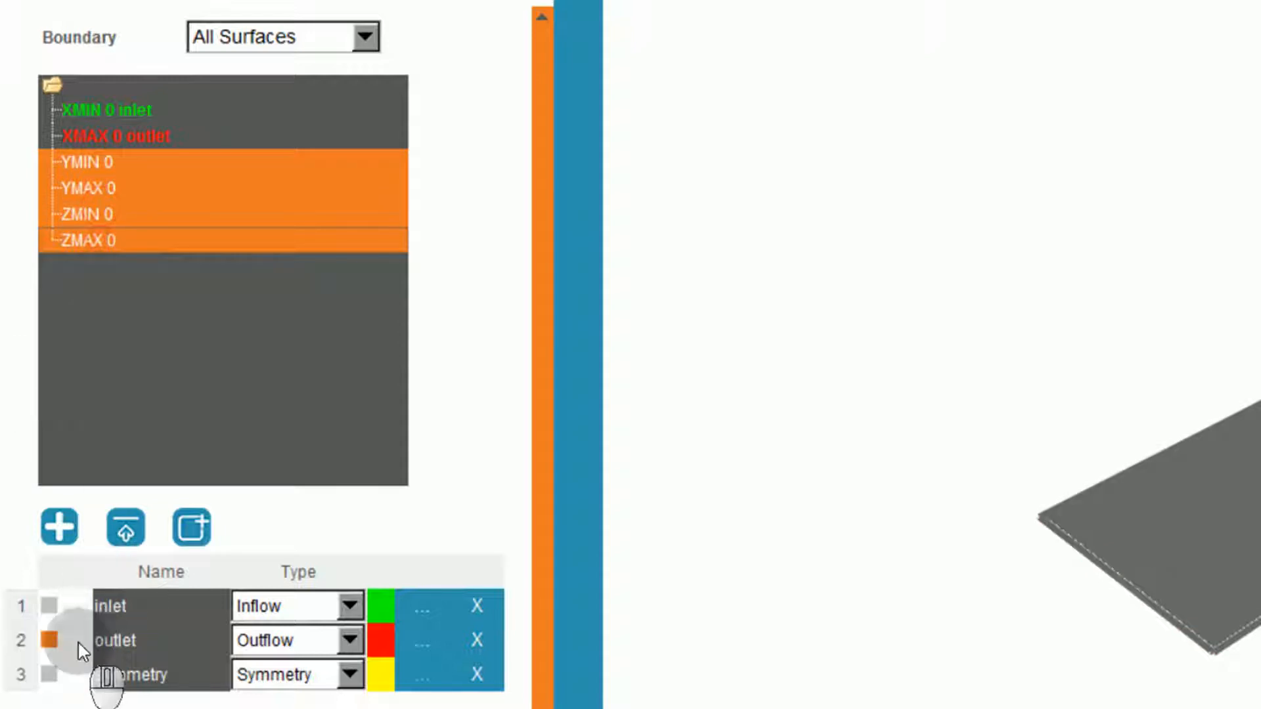
click(51, 669)
click(125, 530)
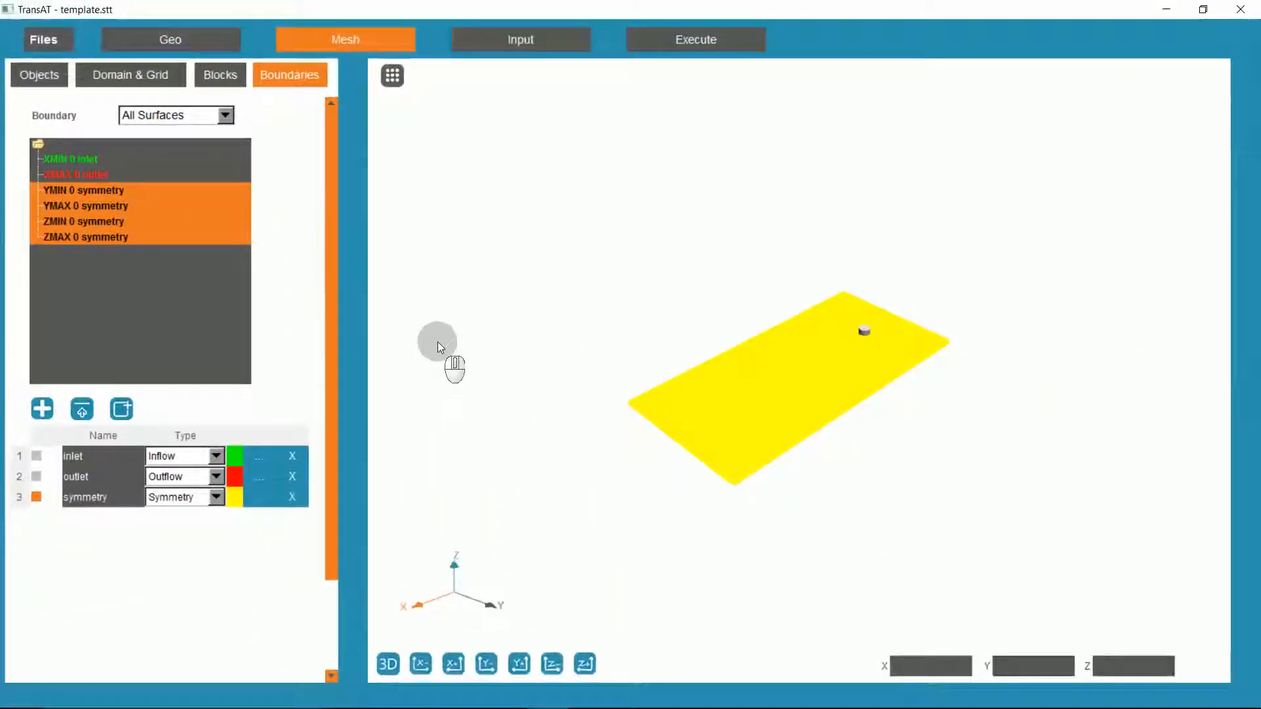
Step: Save the project and accept the automatic activation of Immersed Surface
click(41, 42)
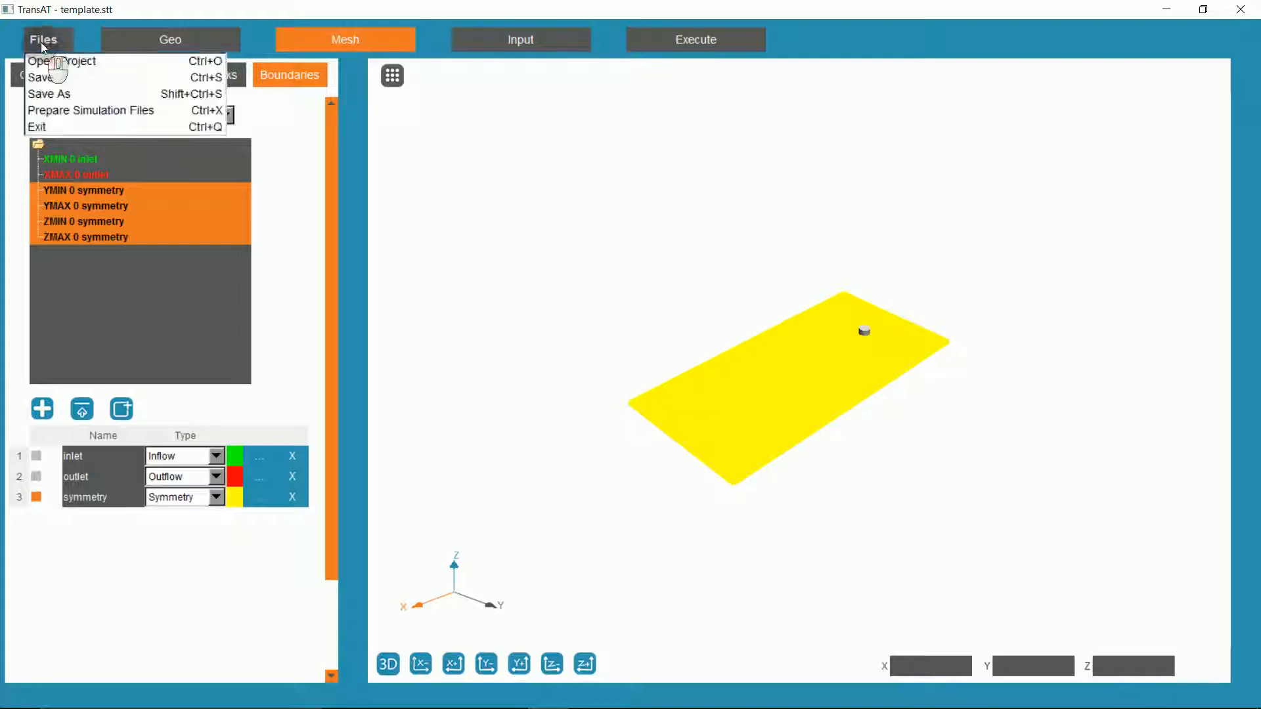
click(50, 76)
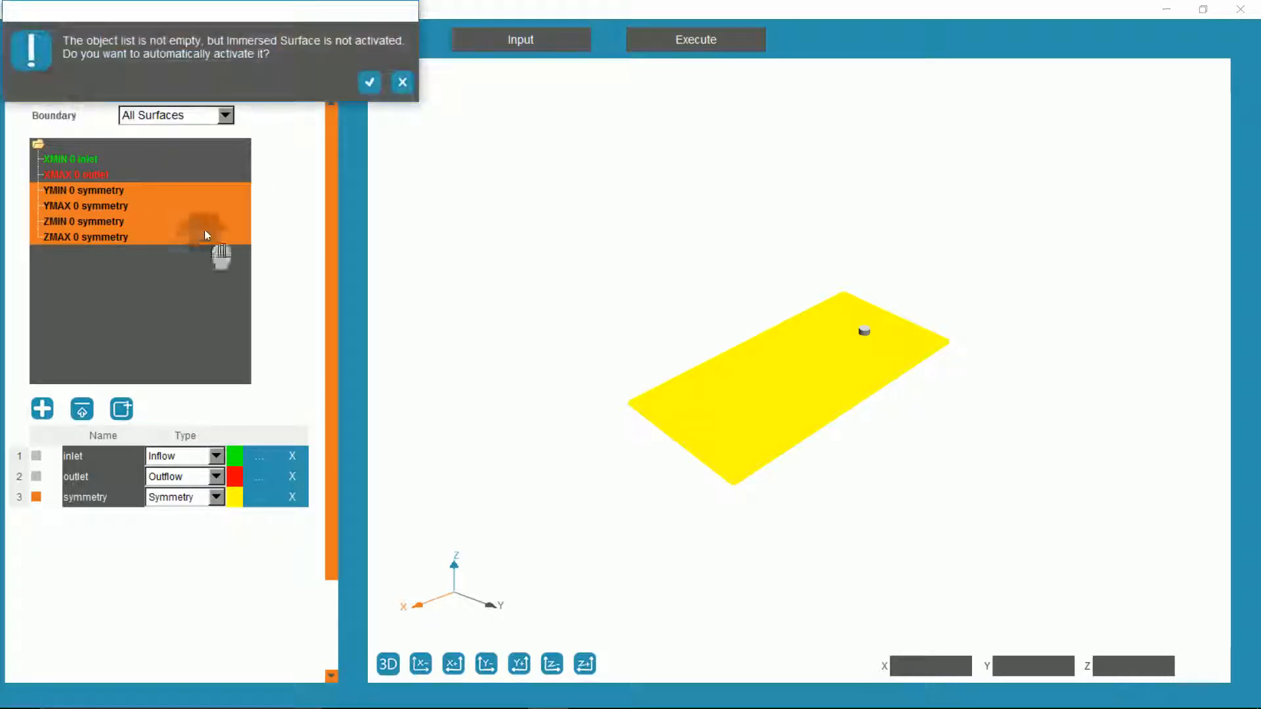
drag(275, 10, 428, 135)
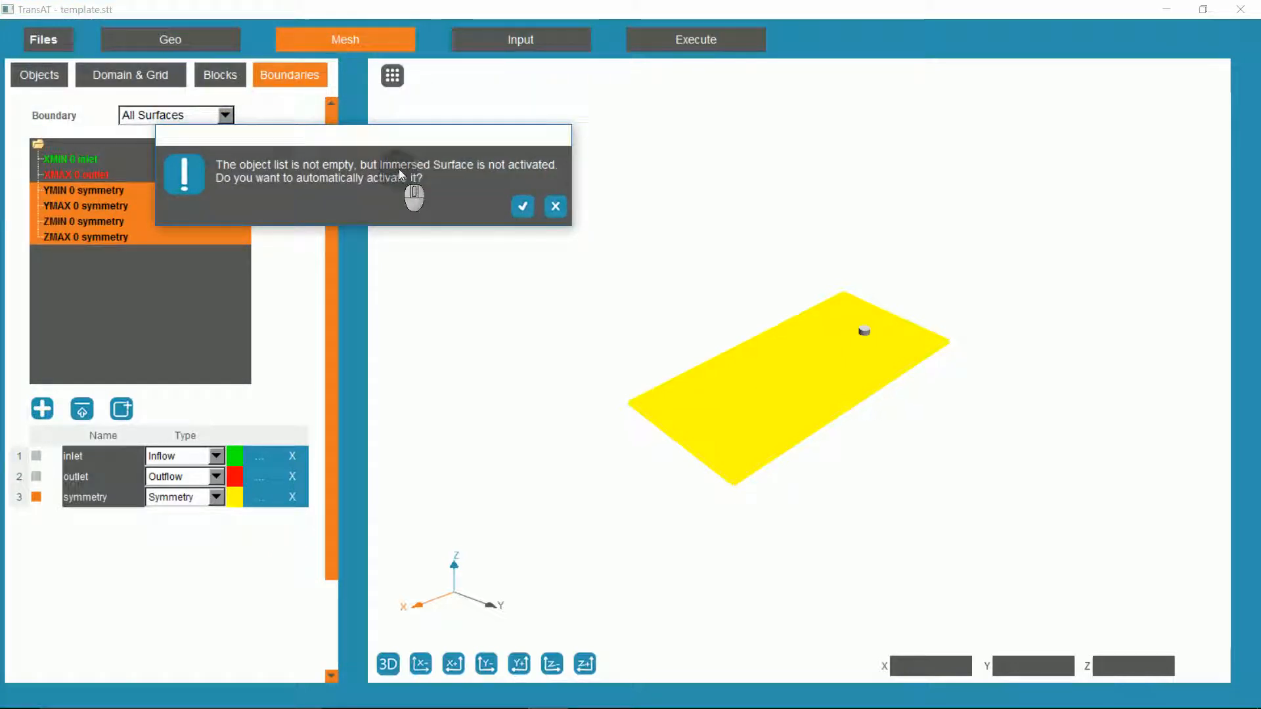
click(522, 207)
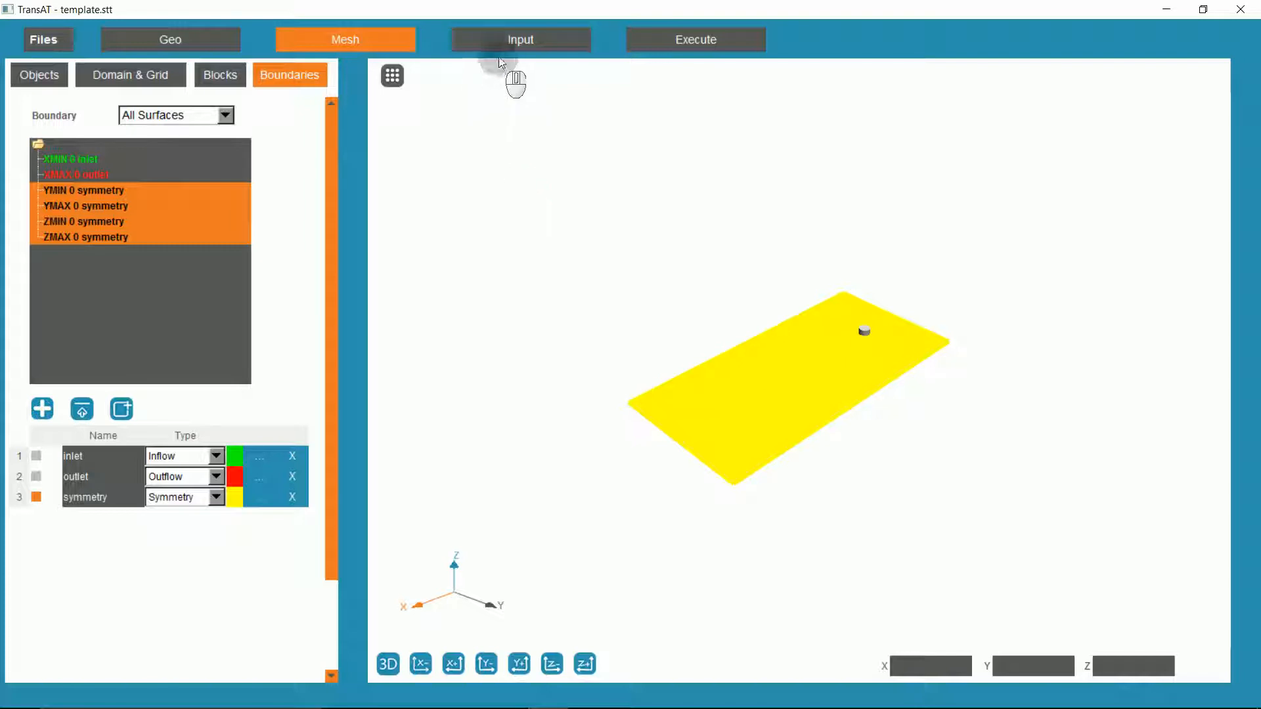
Step: Enable the Pressure, U velocity and V velocity equations in the physical models
click(503, 49)
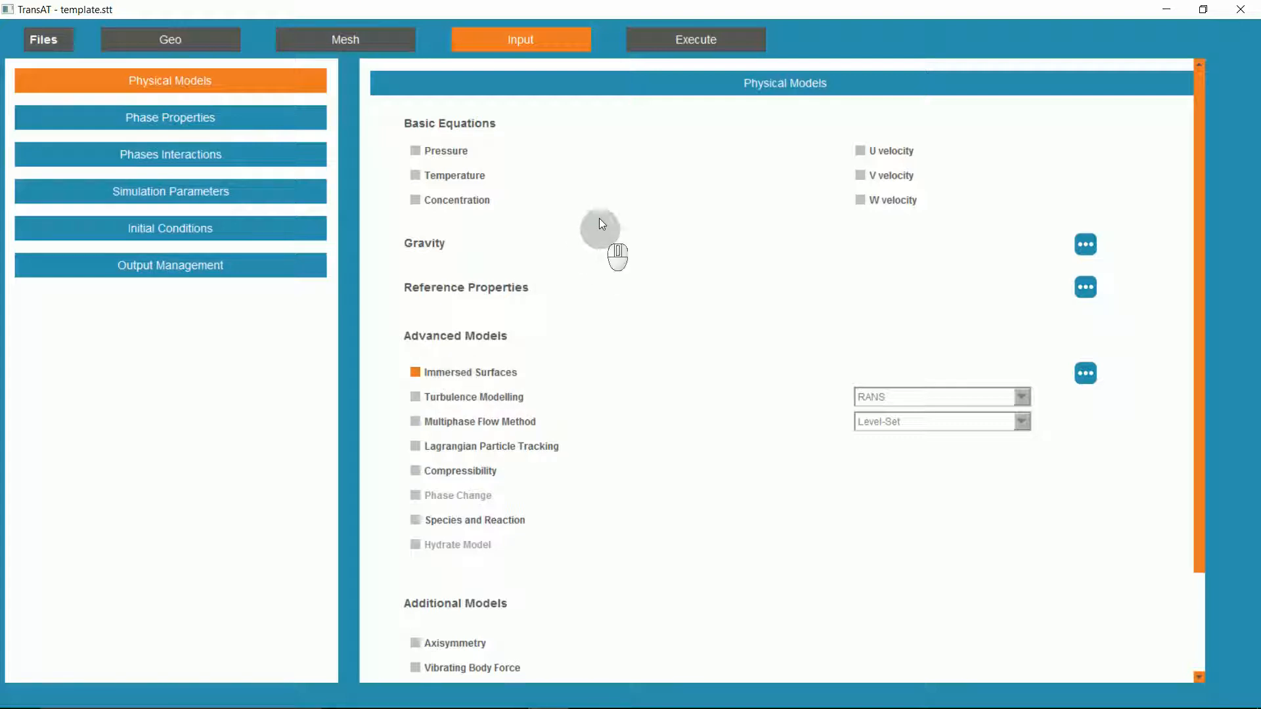
click(440, 150)
click(881, 151)
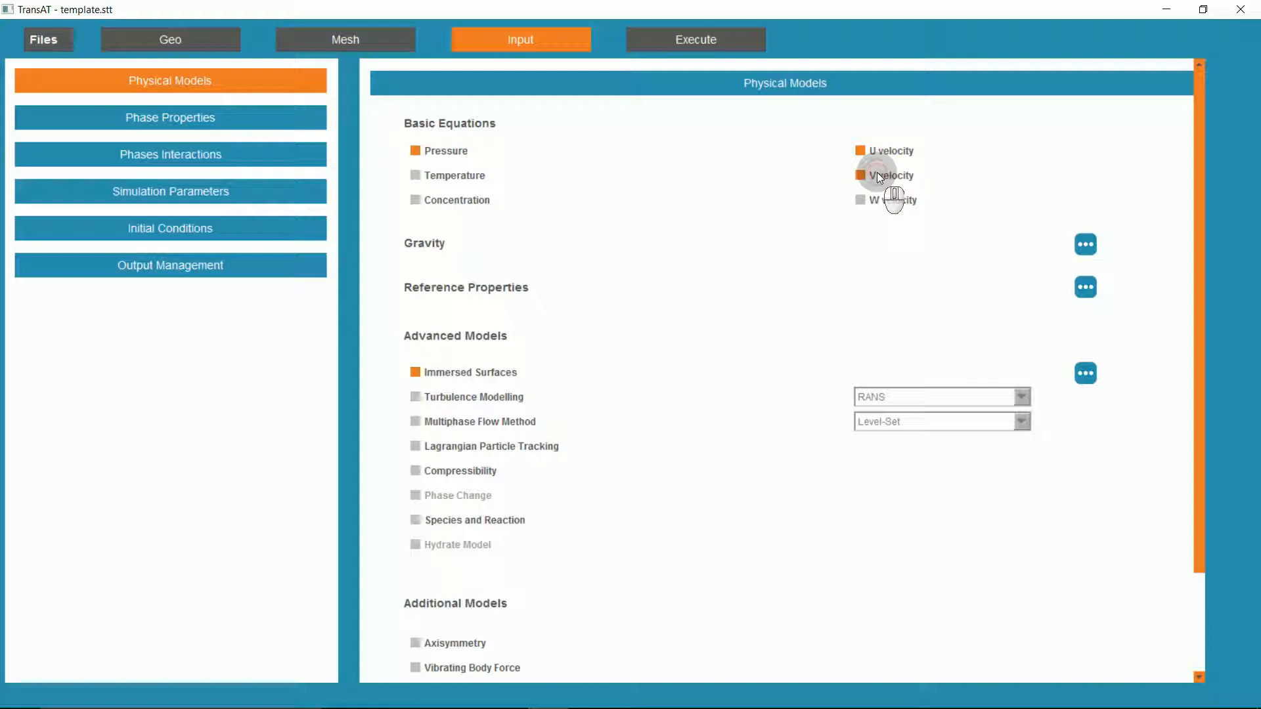
Step: Set the reference velocity to 0.015 m/s and the reference length to 1 m
click(1086, 289)
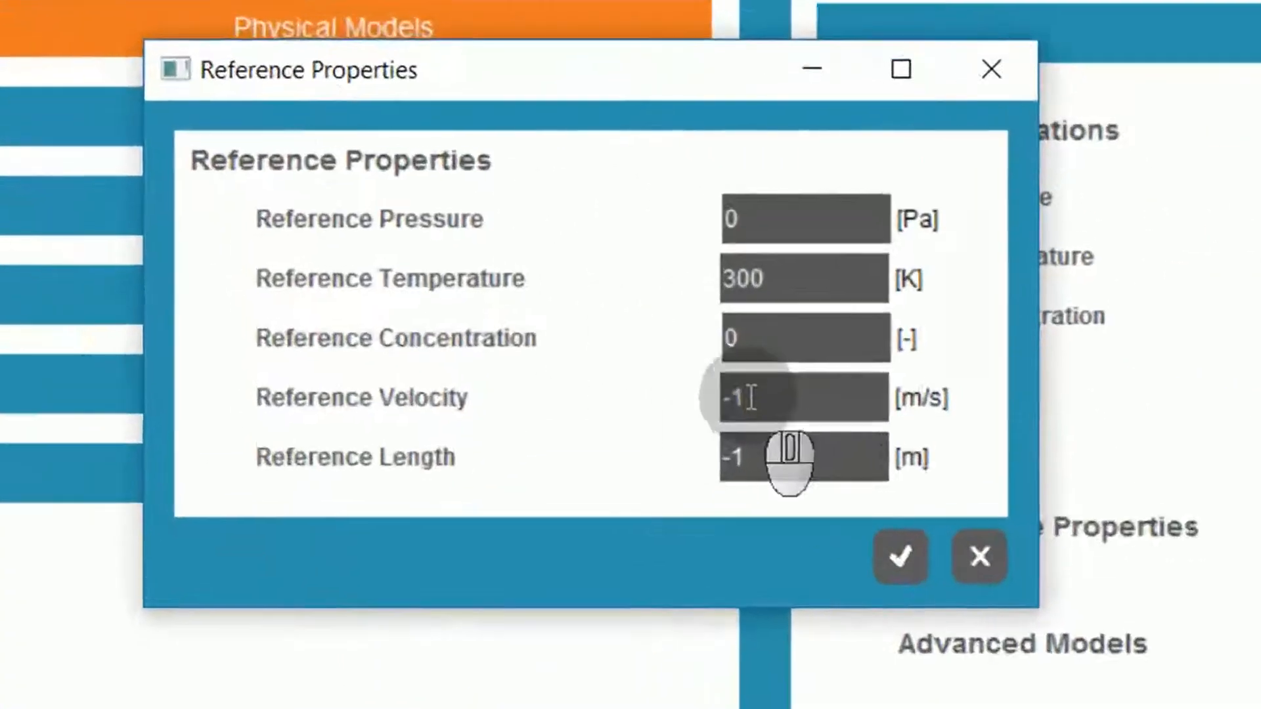
double_click(751, 398)
text(0.015)
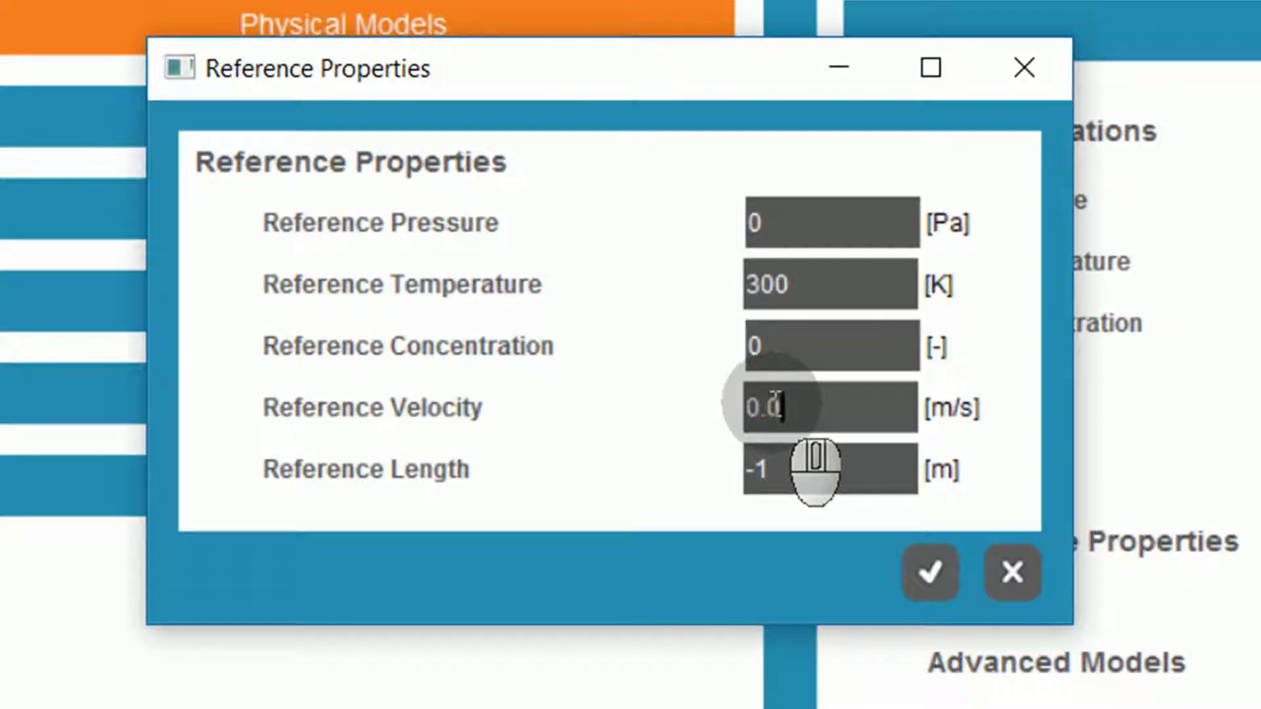
double_click(797, 470)
text(1)
click(928, 572)
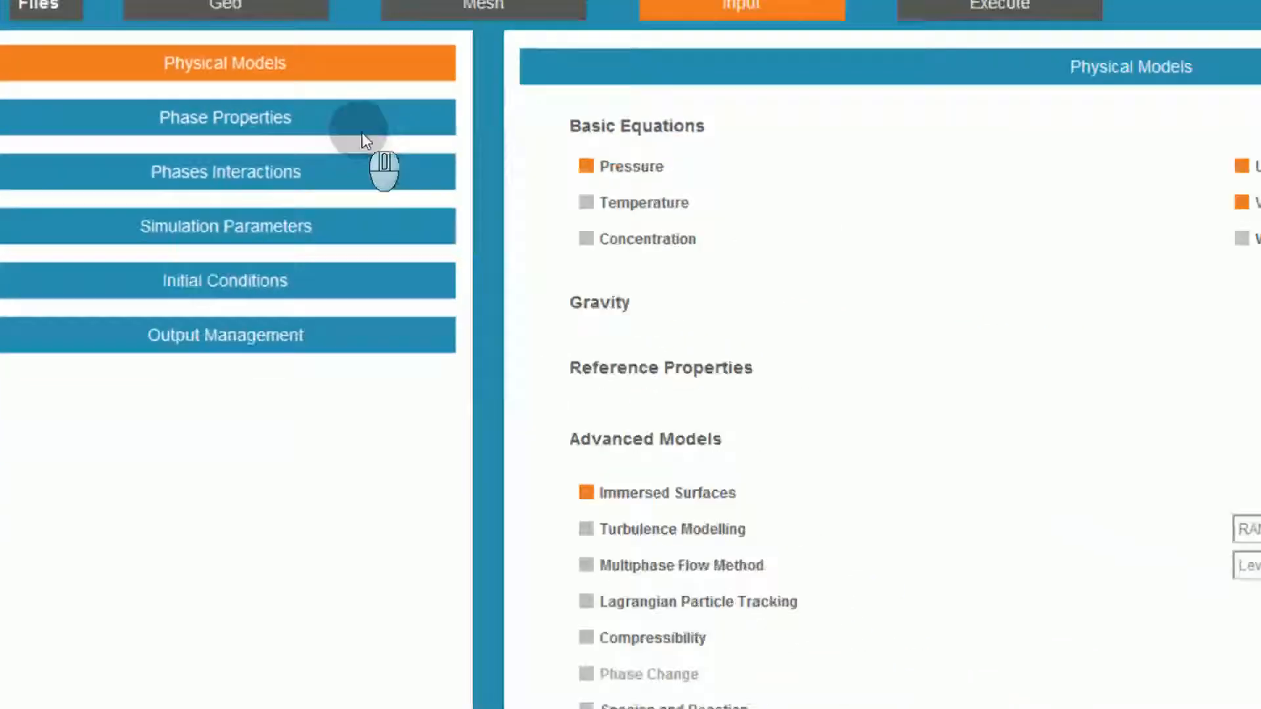
Step: Set Phase 1's constant density to 1 kg/m³ and its constant viscosity to 1e-4 Pa.s
click(574, 118)
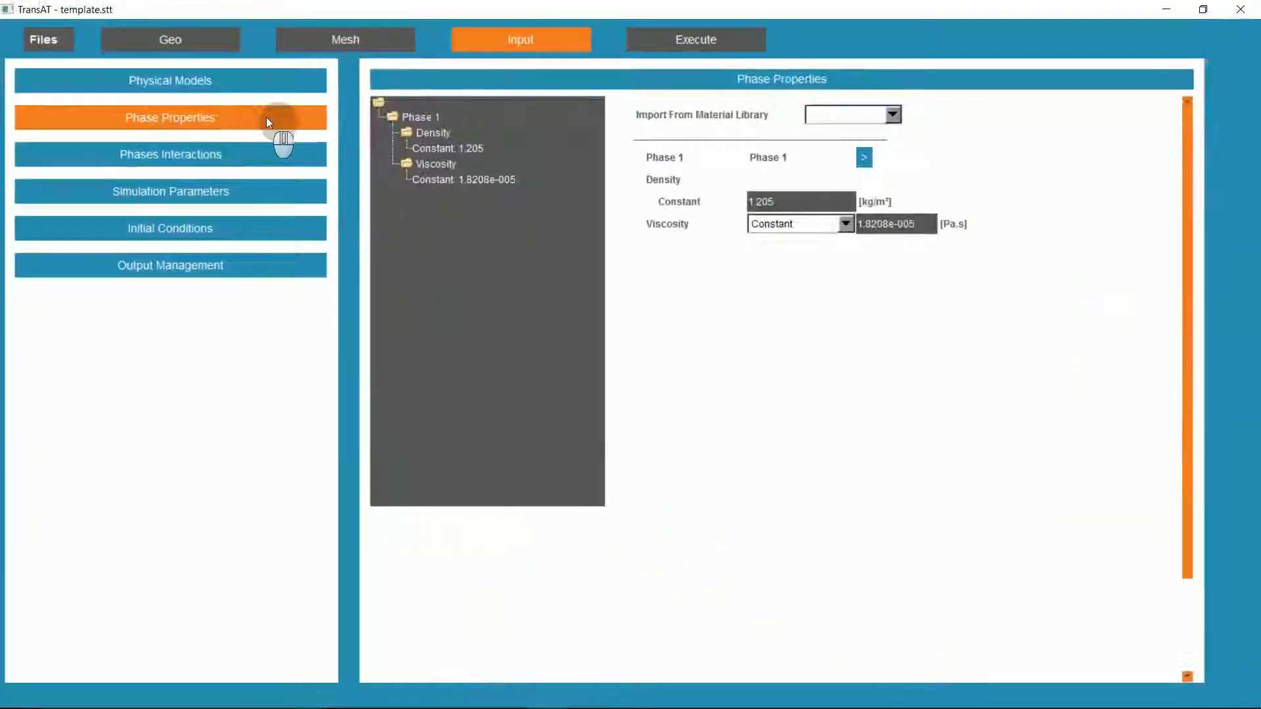
click(788, 203)
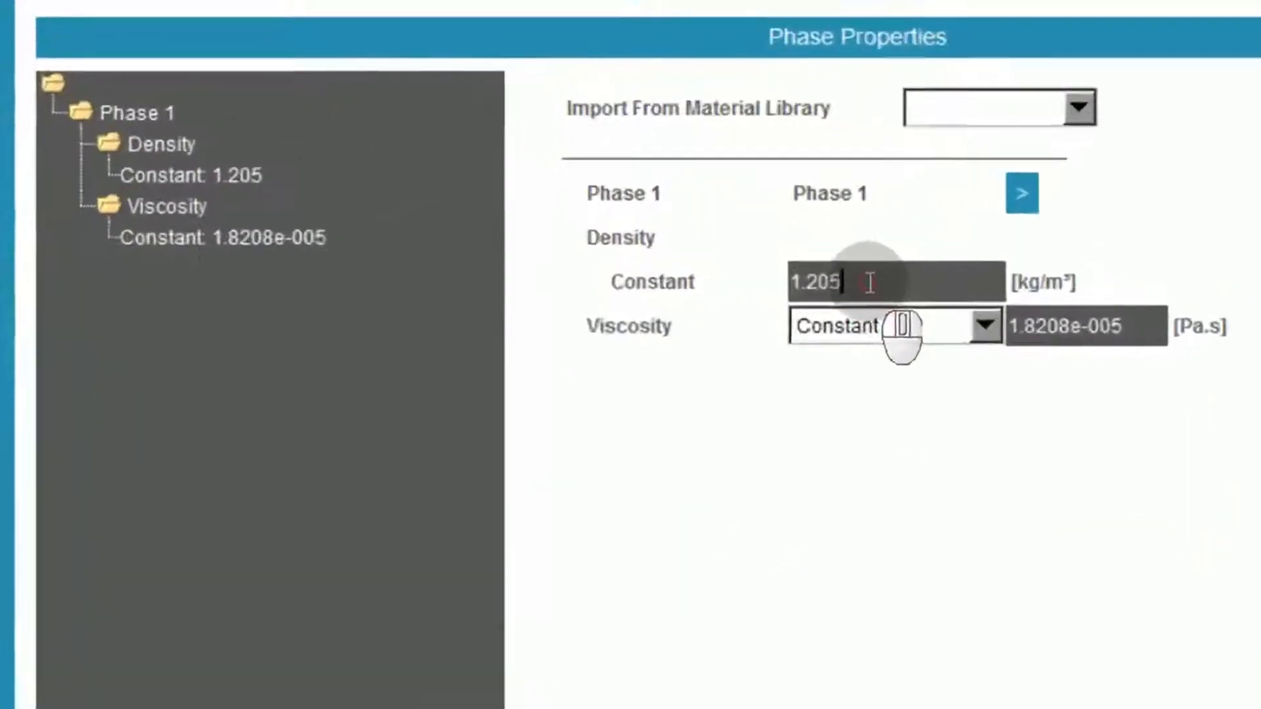
key(BackSpace)
key(BackSpace)
key(BackSpace)
key(BackSpace)
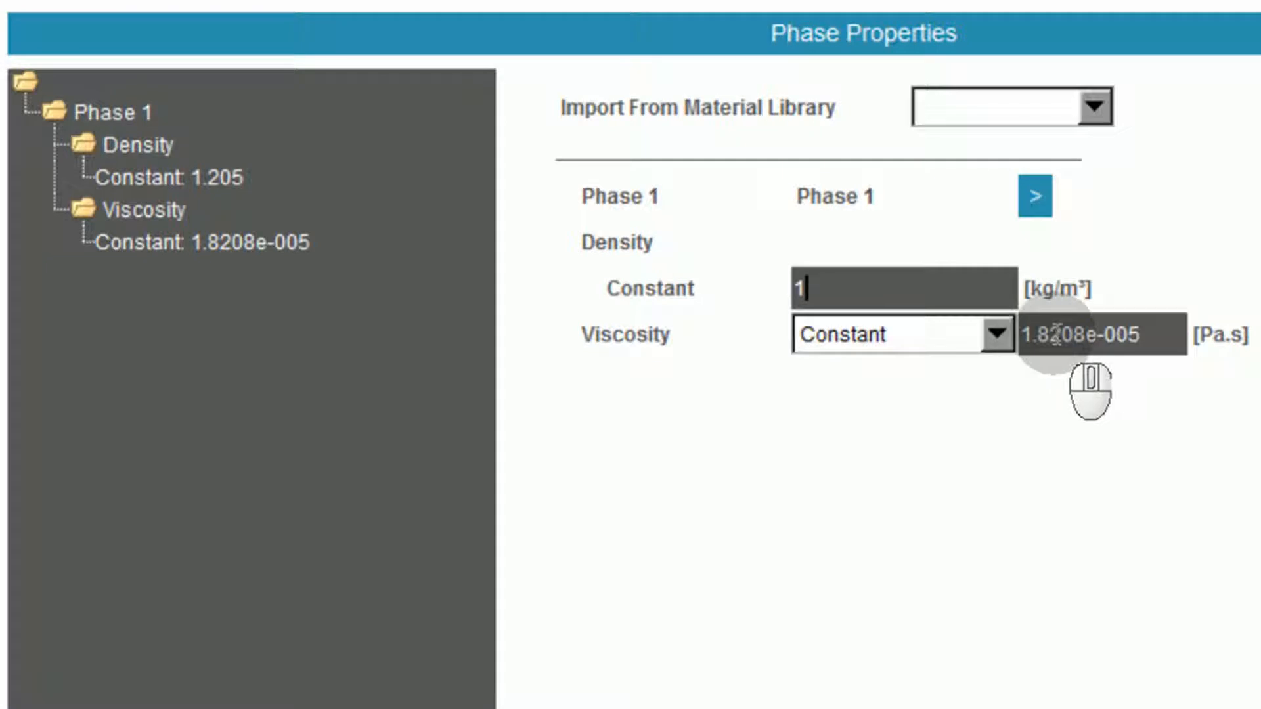
double_click(1042, 327)
key(BackSpace)
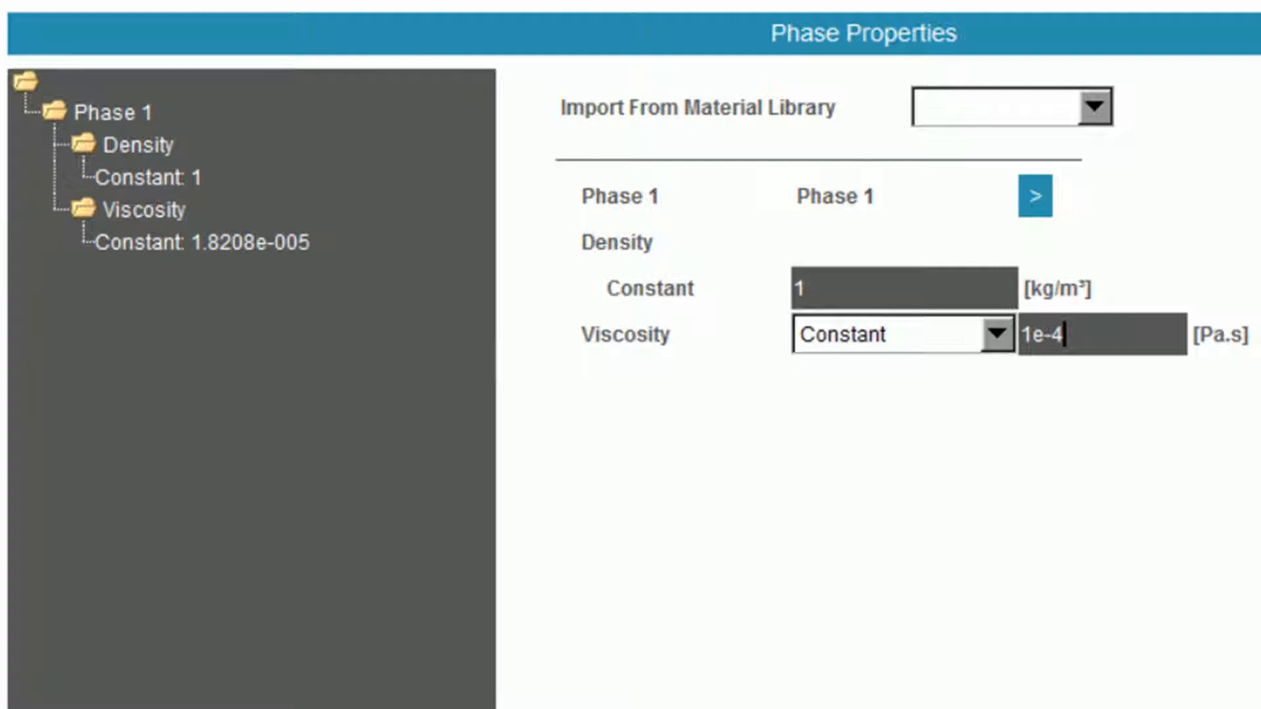
Step: In the simulation parameters, set the total simulation time to 10000 s and the max number of time steps to 4000
click(57, 217)
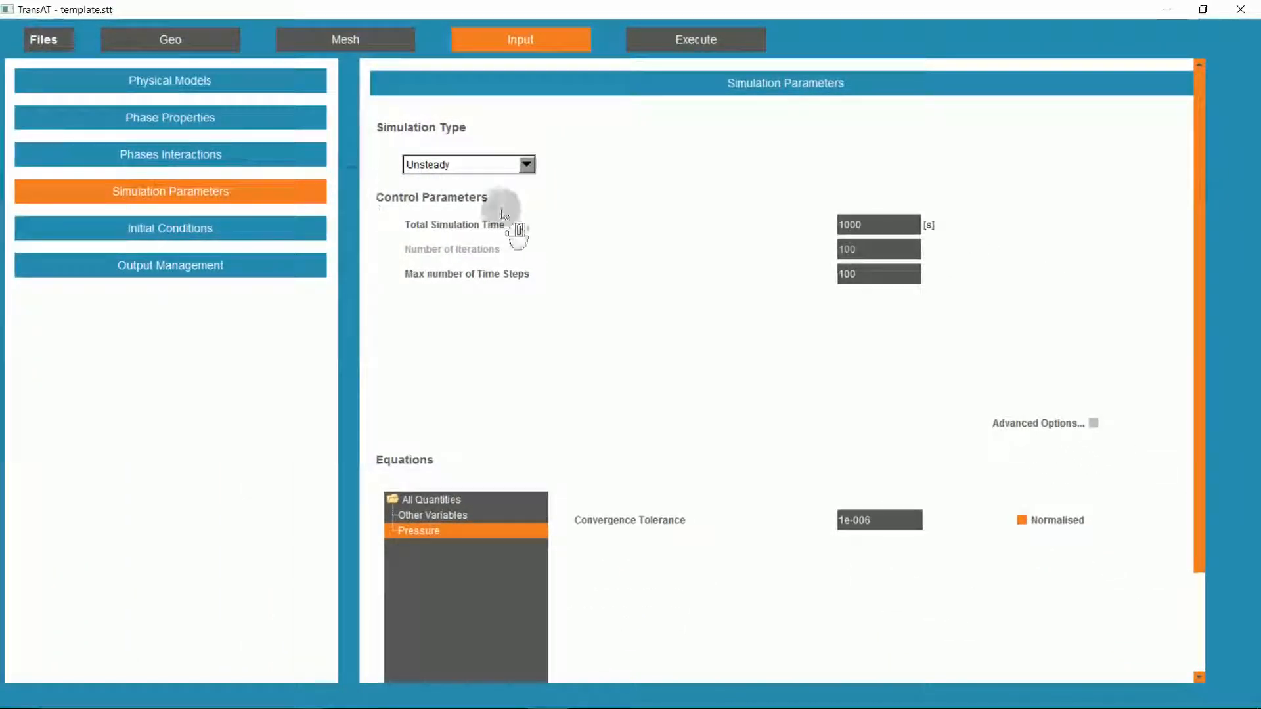
click(874, 225)
text(0)
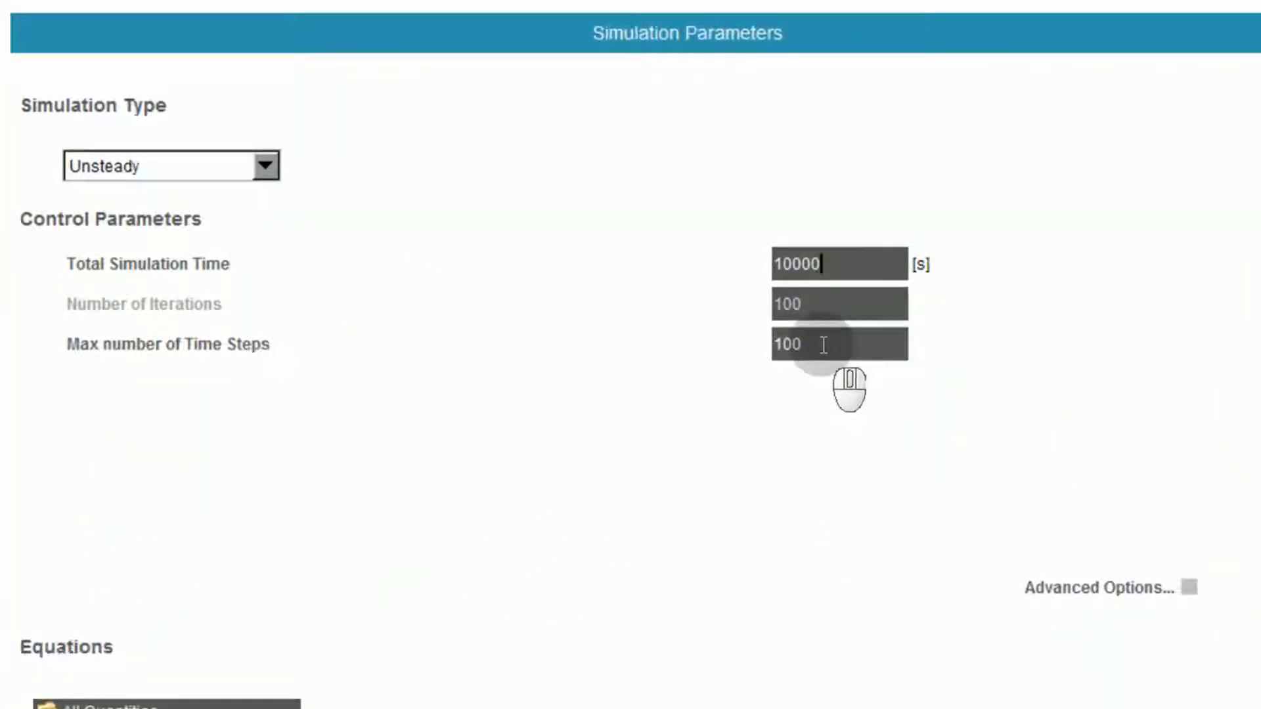
drag(824, 346, 759, 353)
text(4000)
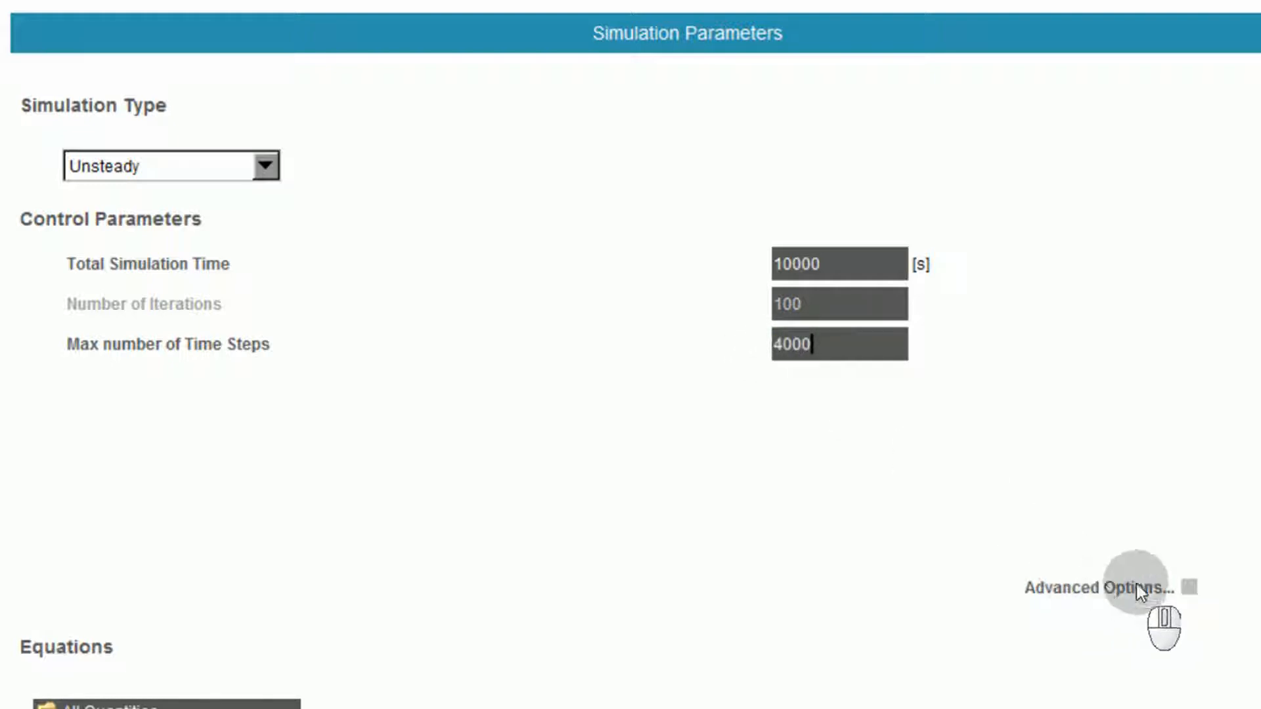
Step: Show the advanced control parameters, then set the initial time step to 1 s and the autorelaxation to 0.83
click(1189, 587)
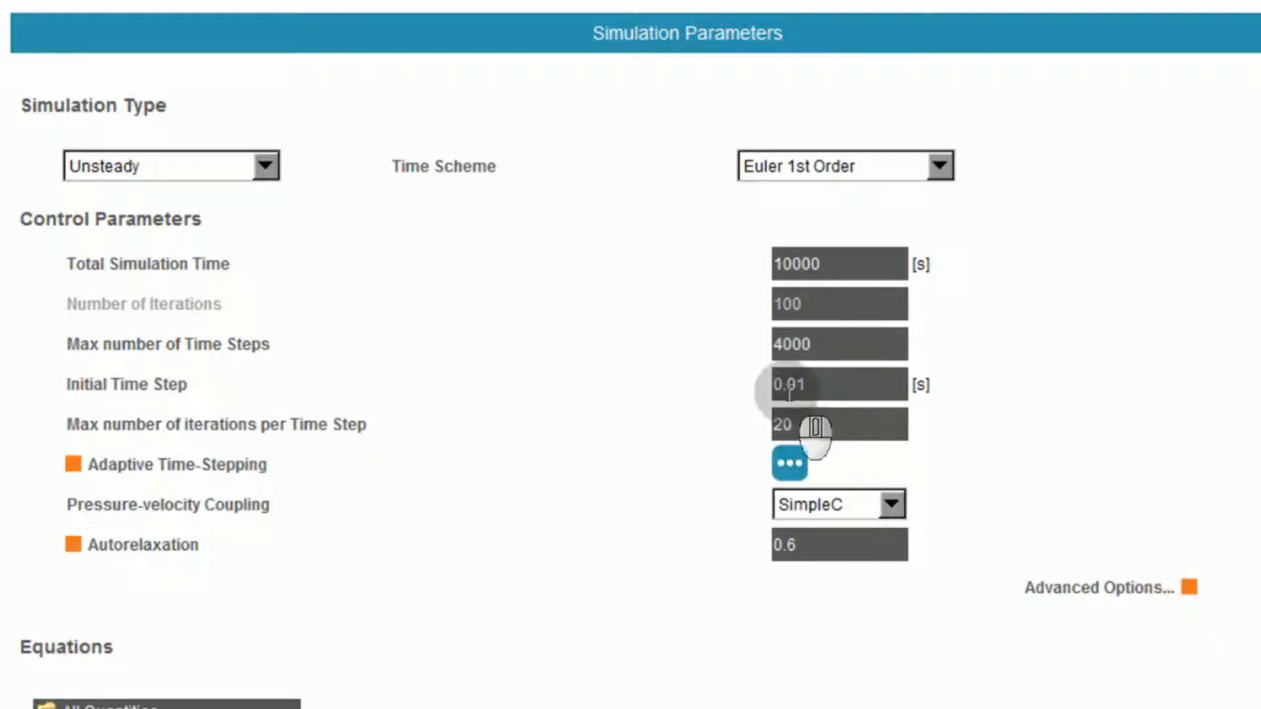
drag(818, 385, 770, 385)
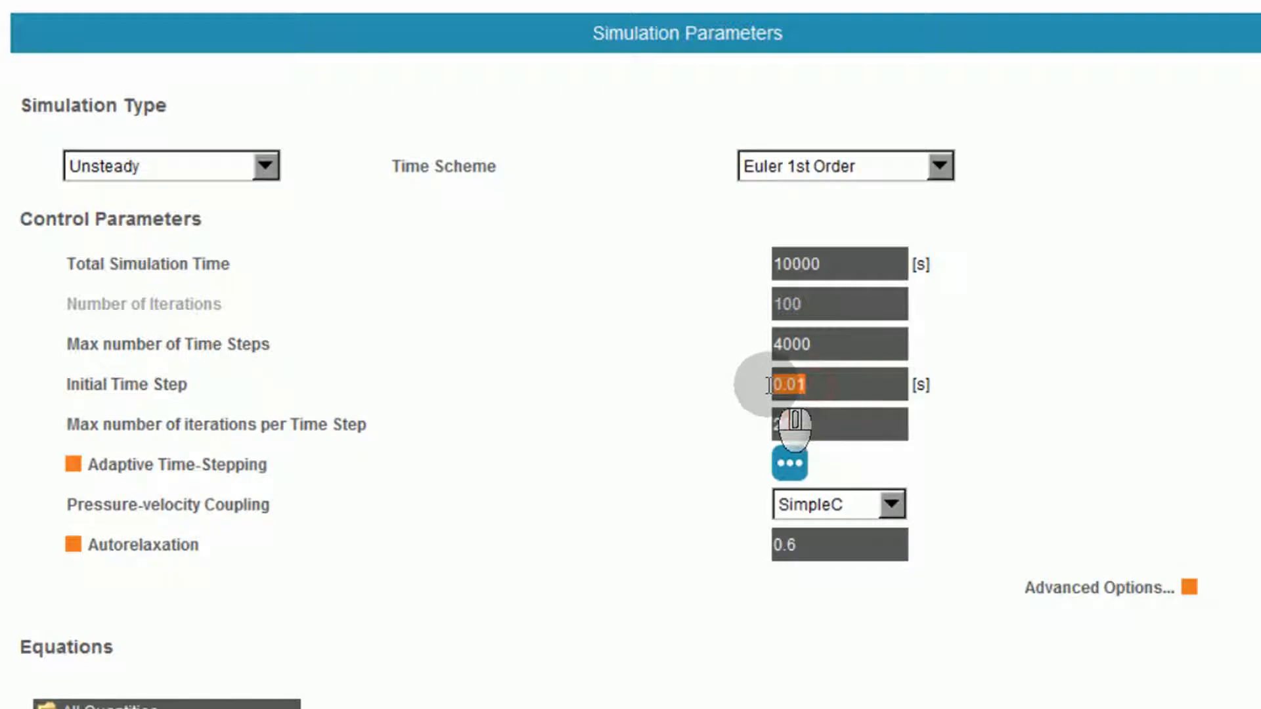
text(1)
click(810, 423)
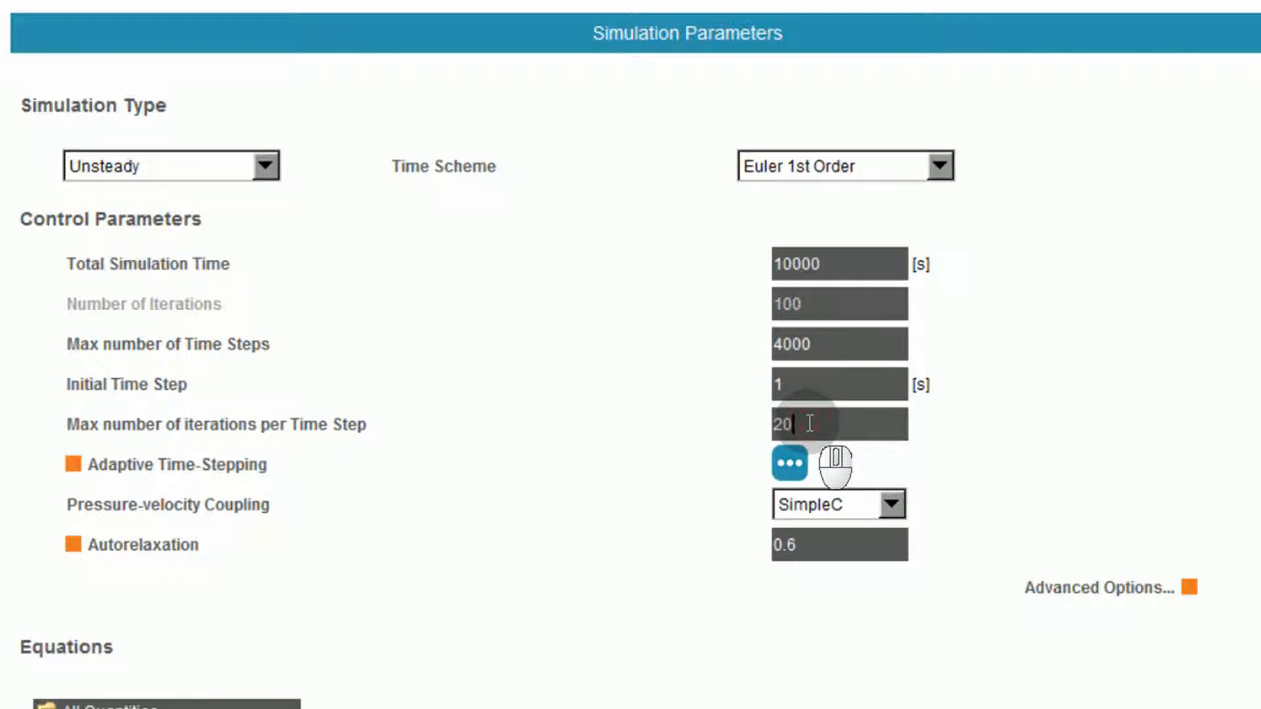
click(788, 544)
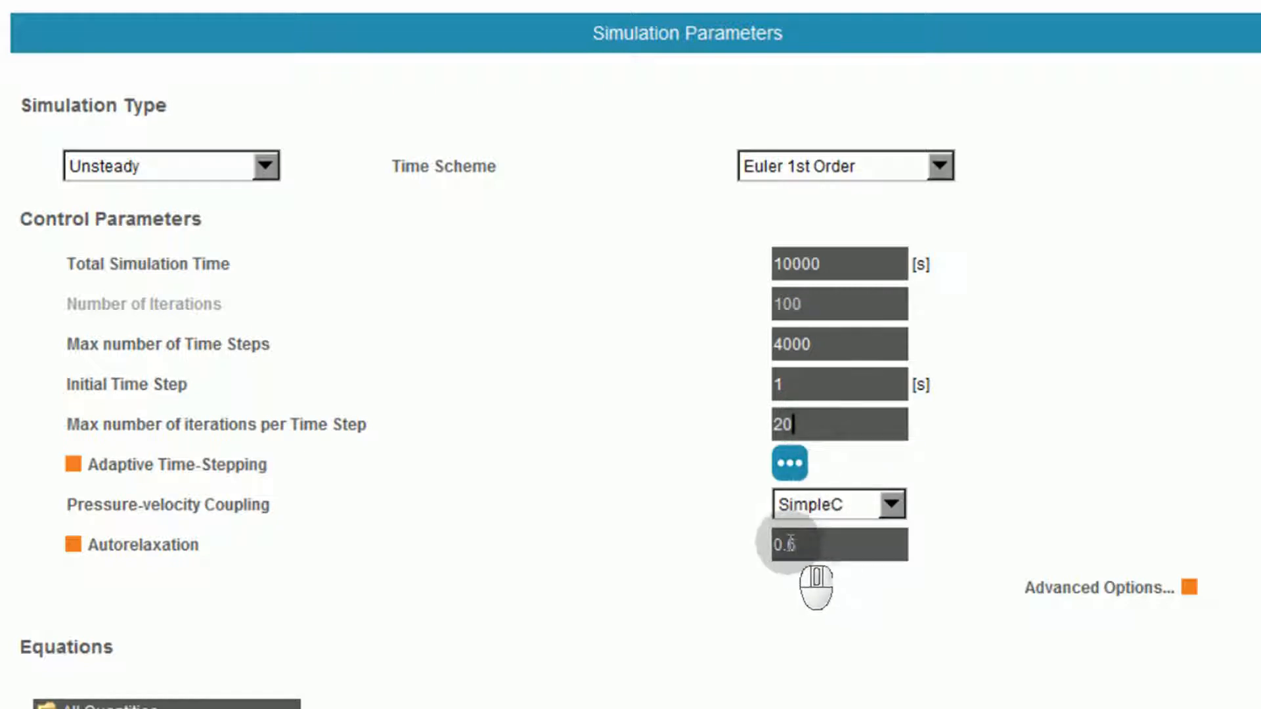
drag(789, 543, 804, 543)
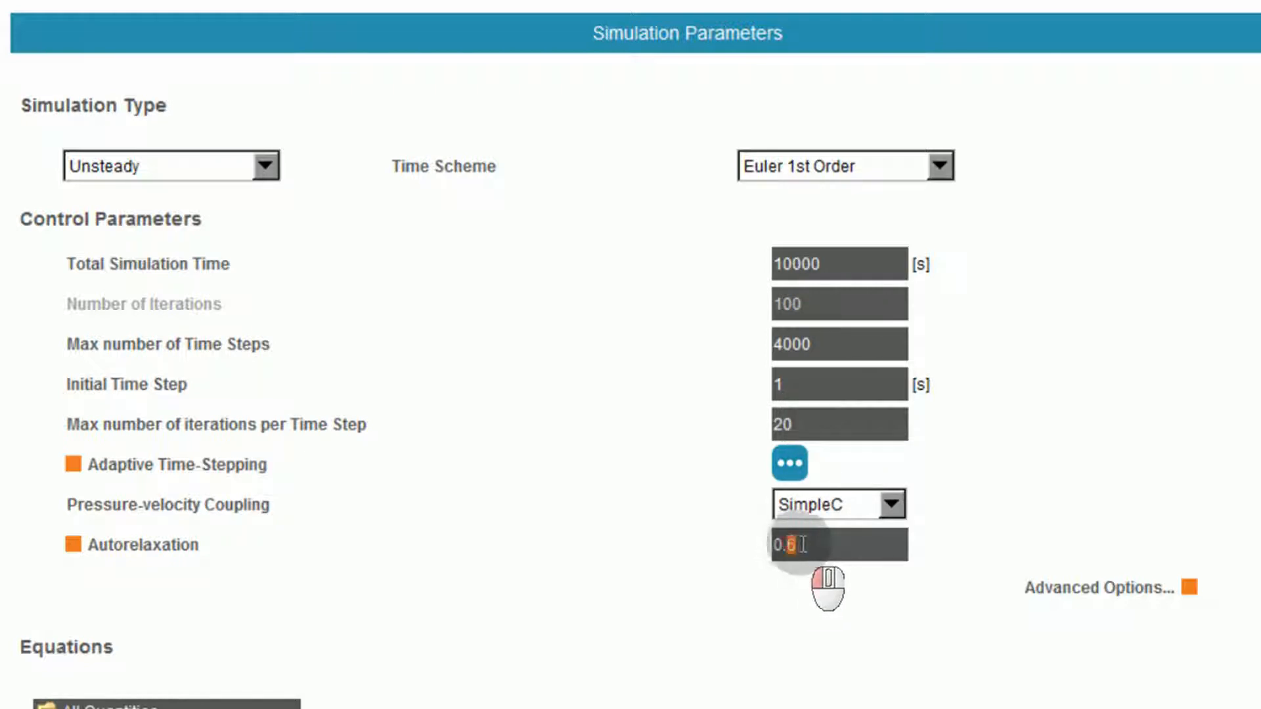
text(83)
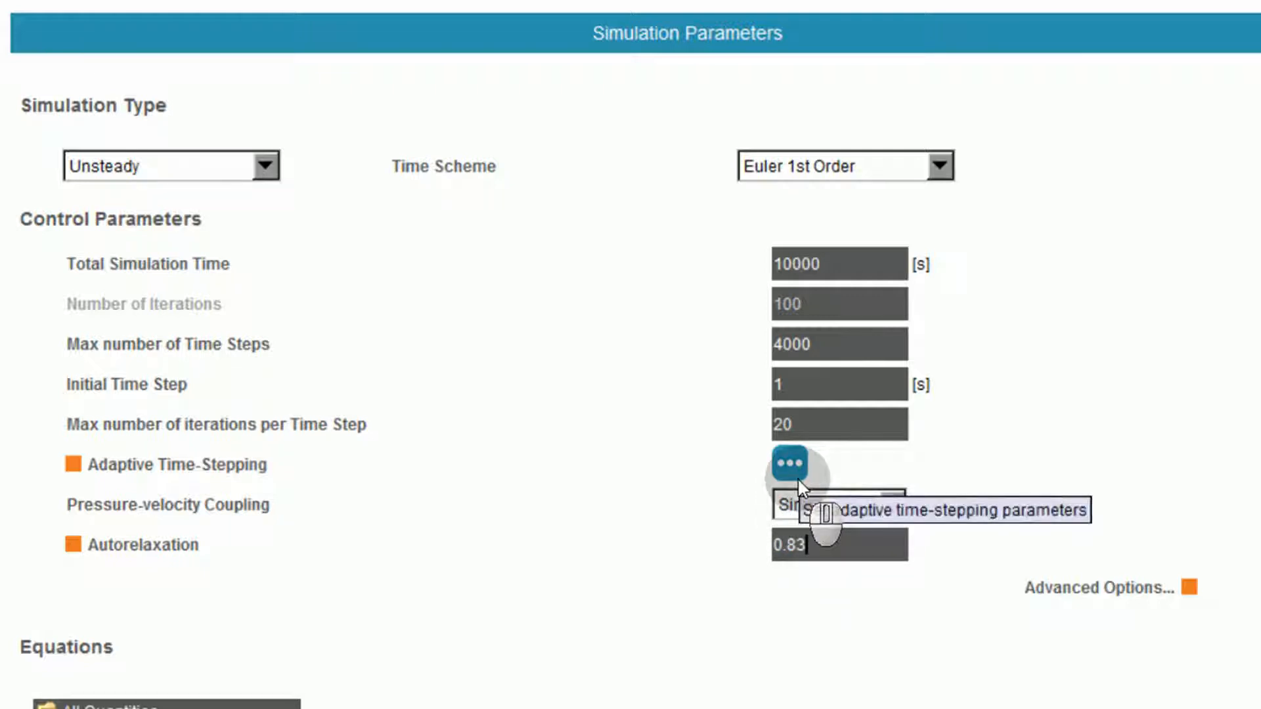
Step: Set the adaptive time-stepping CFL limits to a minimum of 0.7 and a maximum of 1
click(790, 461)
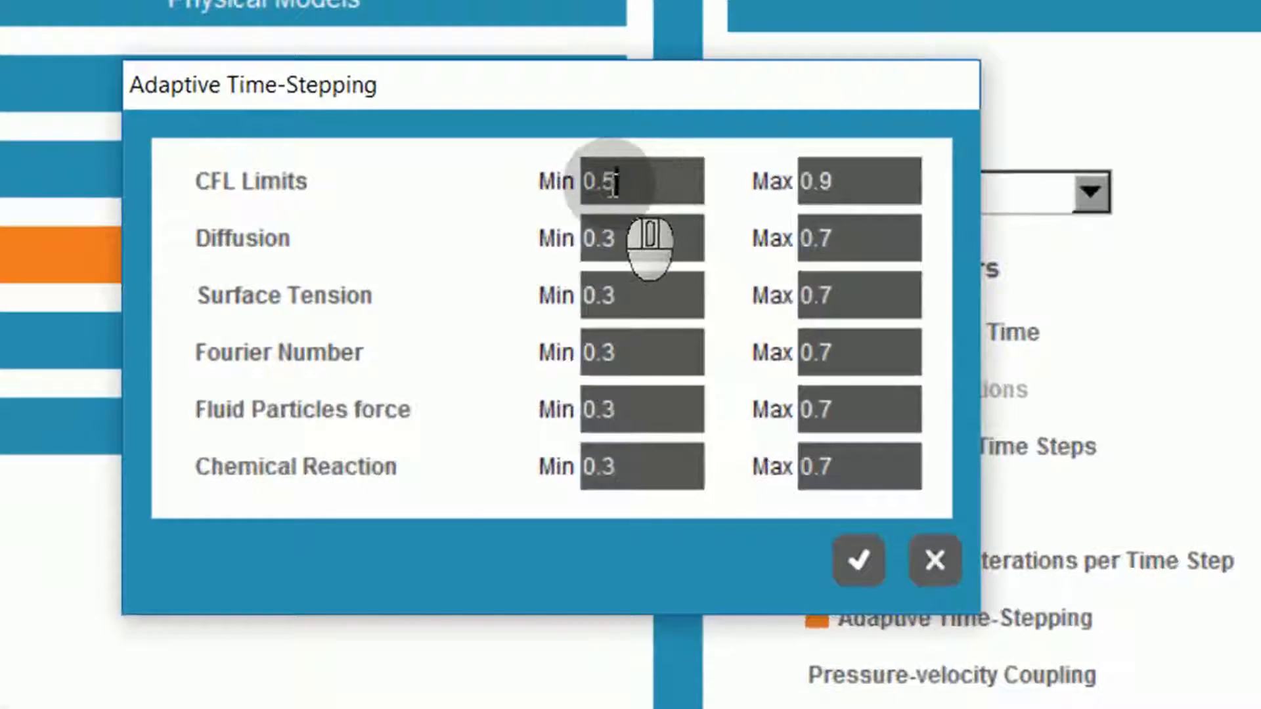
drag(614, 184, 603, 183)
text(7)
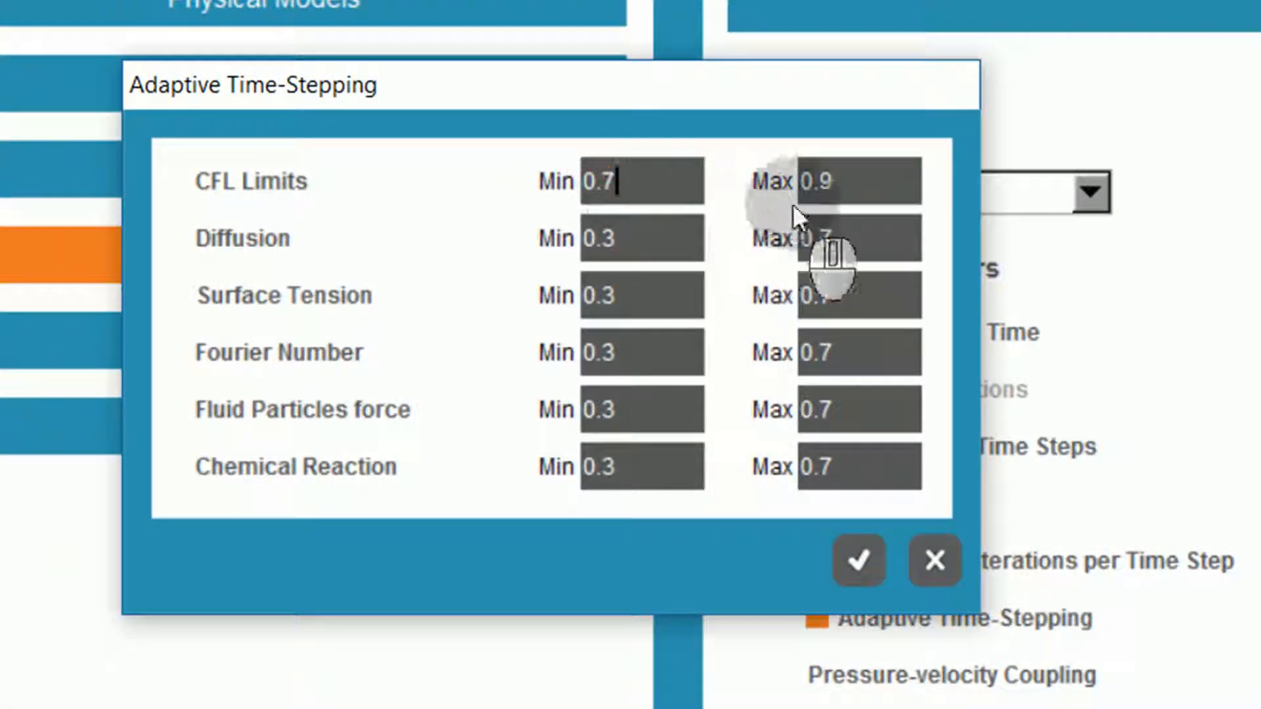
drag(802, 182, 861, 181)
text(1)
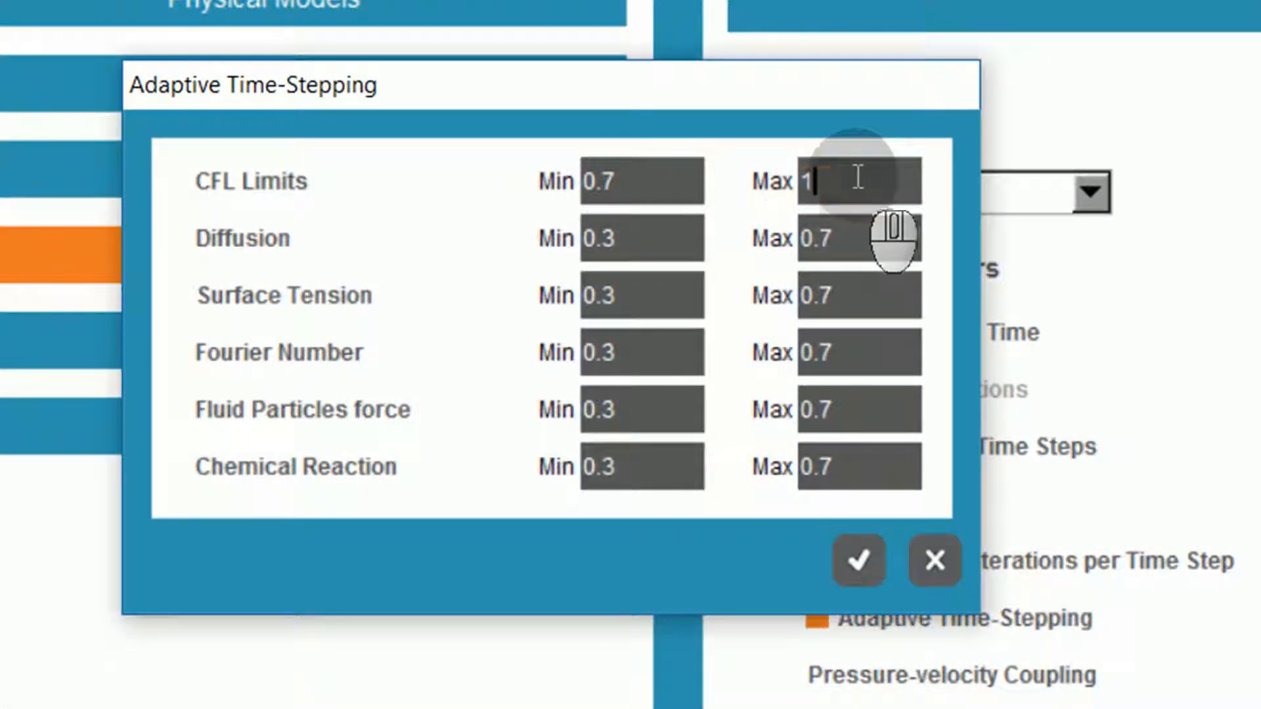
Step: Set the adaptive time-stepping diffusion limits to a minimum of 1 and a maximum of 2, and accept the settings
drag(589, 238, 641, 236)
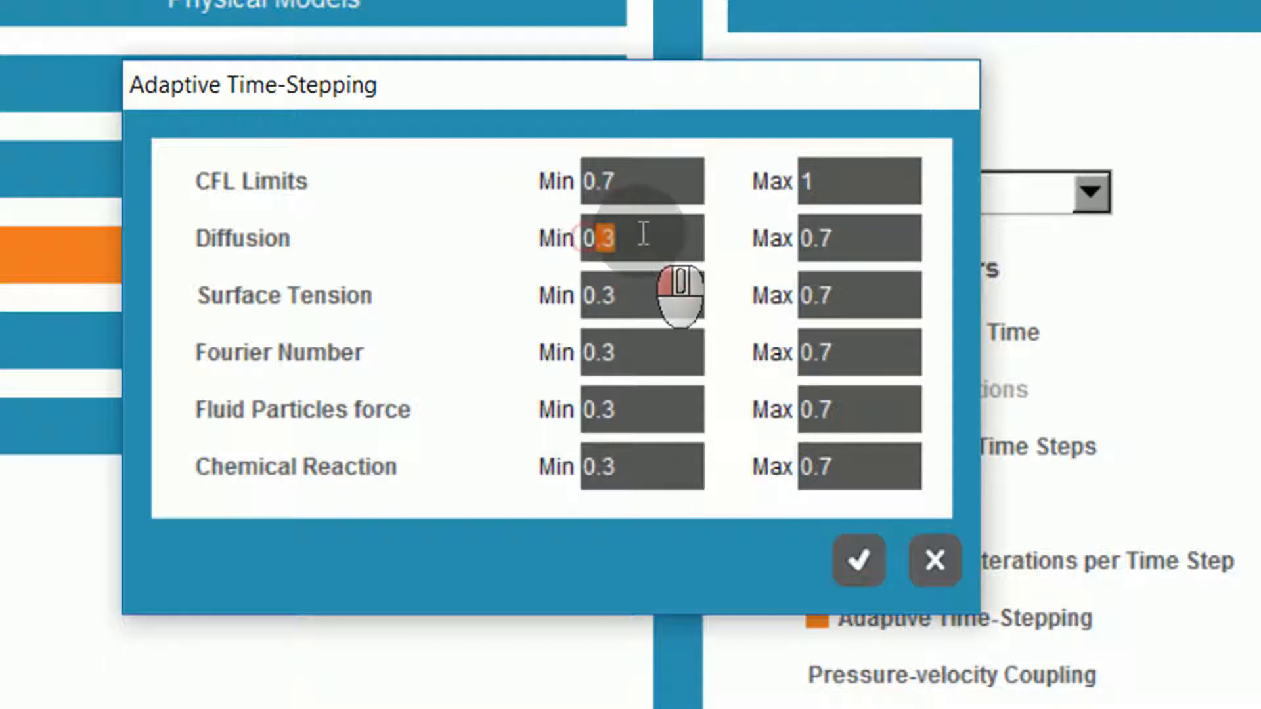
key(BackSpace)
text(1)
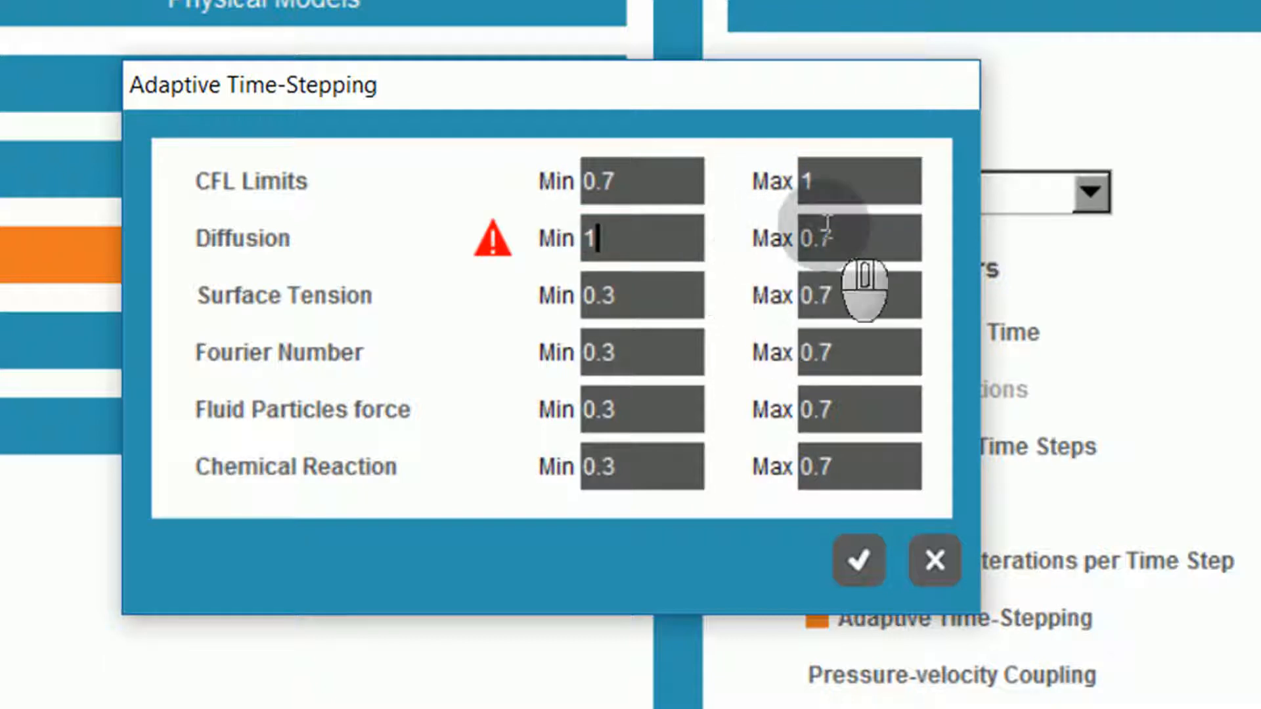
drag(853, 238, 754, 215)
text(2)
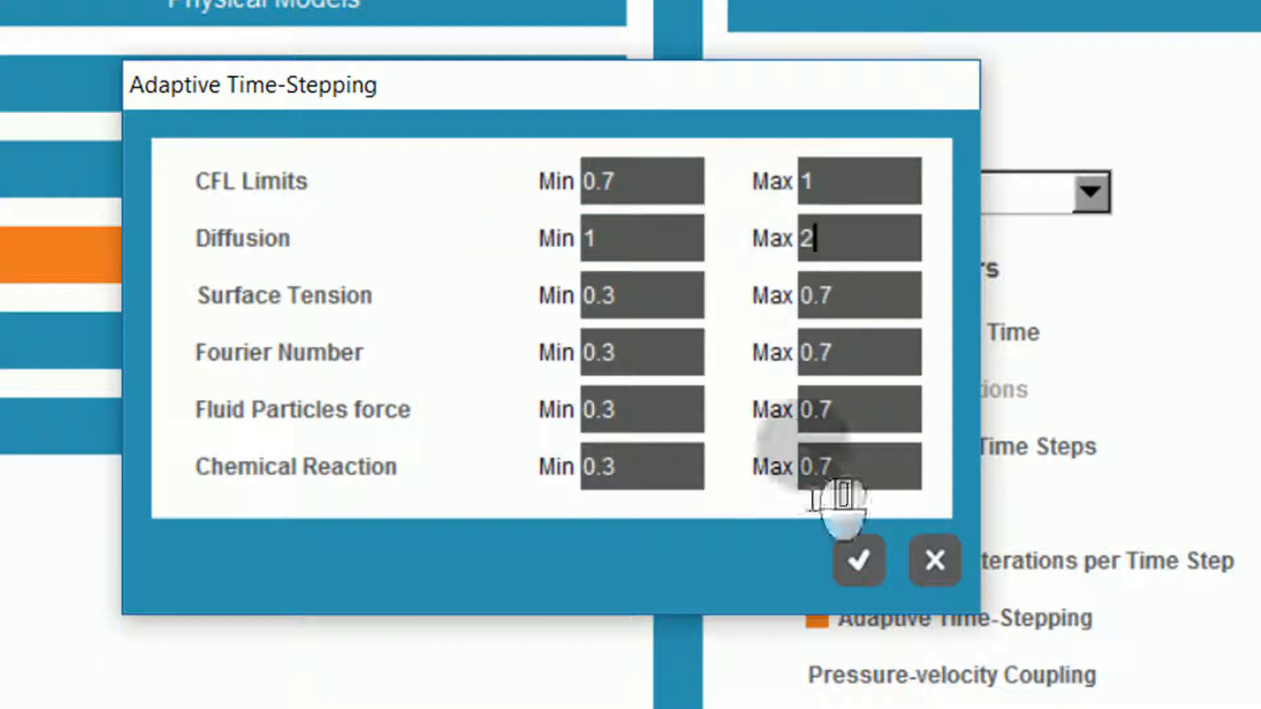
click(857, 562)
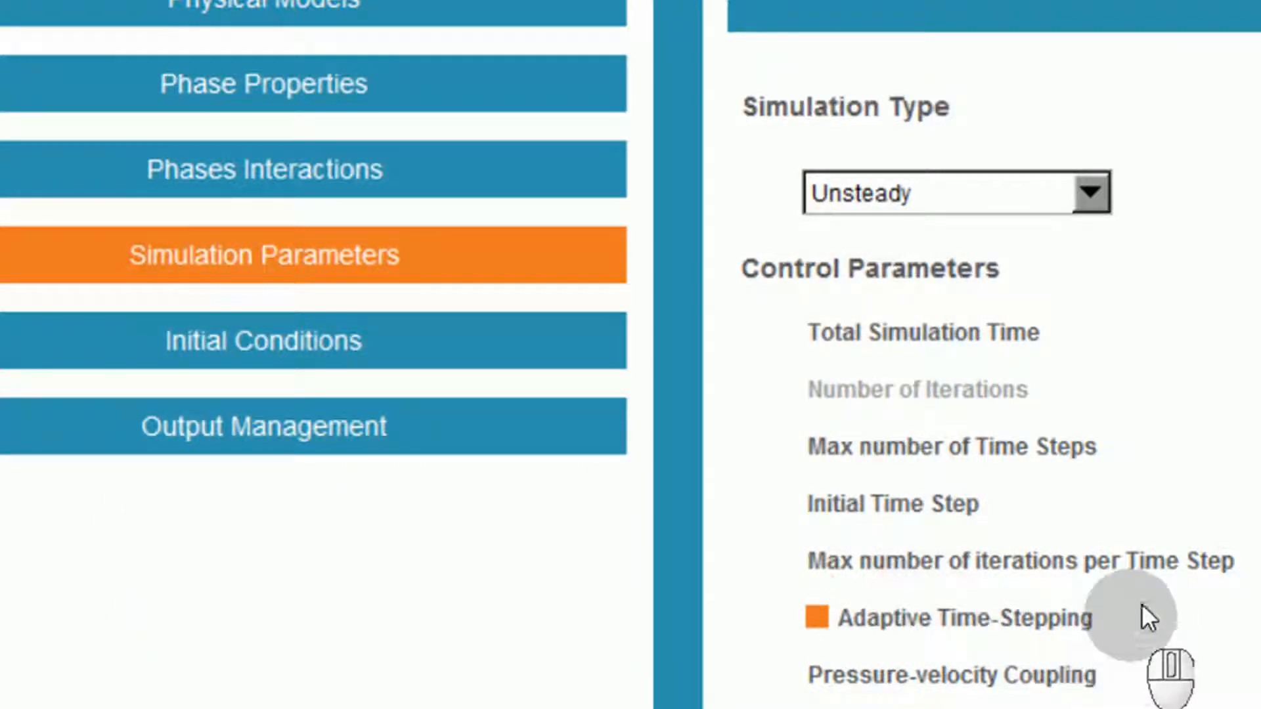
Step: Set the convergence tolerance to 1e-003 for all quantities
scroll(1145, 633, down, 5)
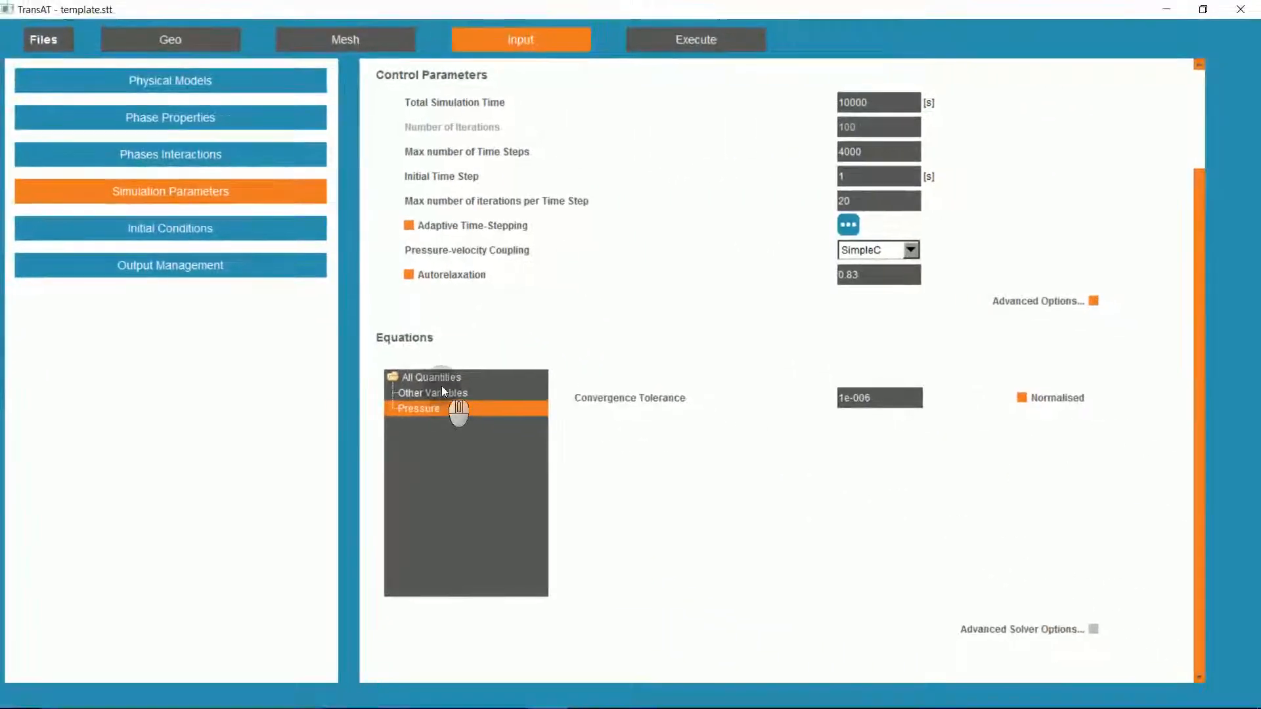
click(492, 409)
click(884, 399)
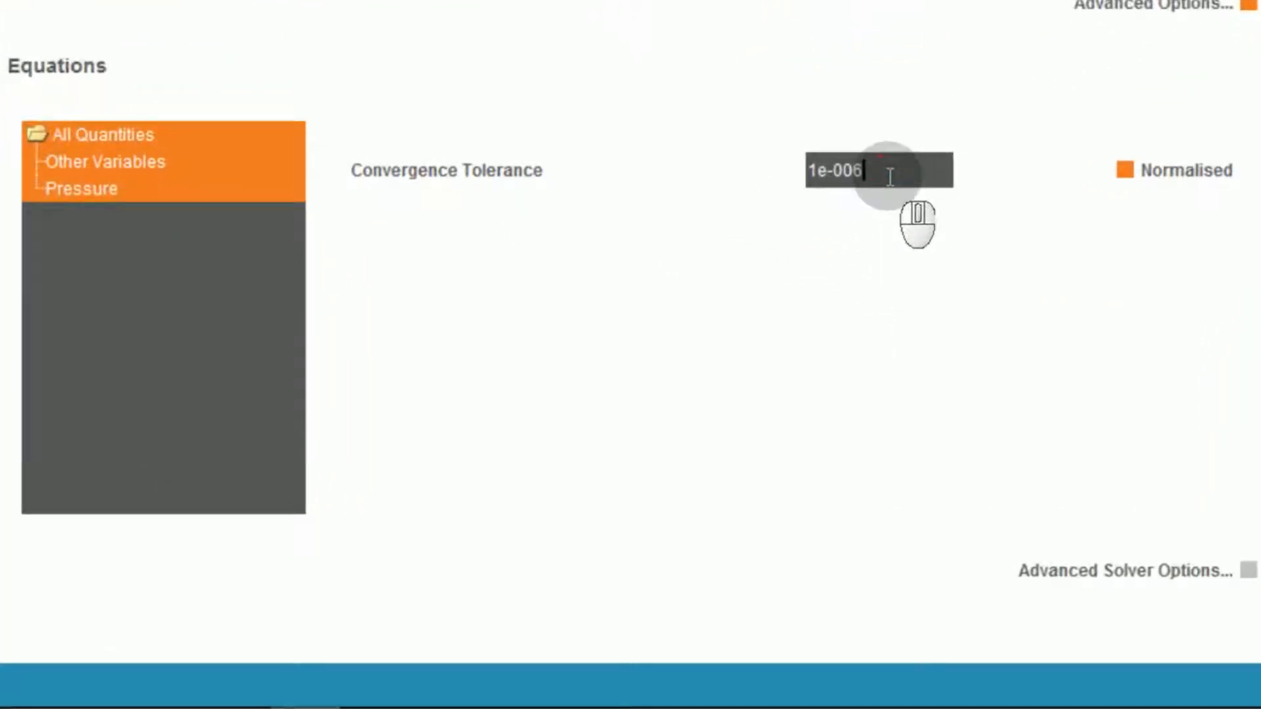
key(BackSpace)
text(3)
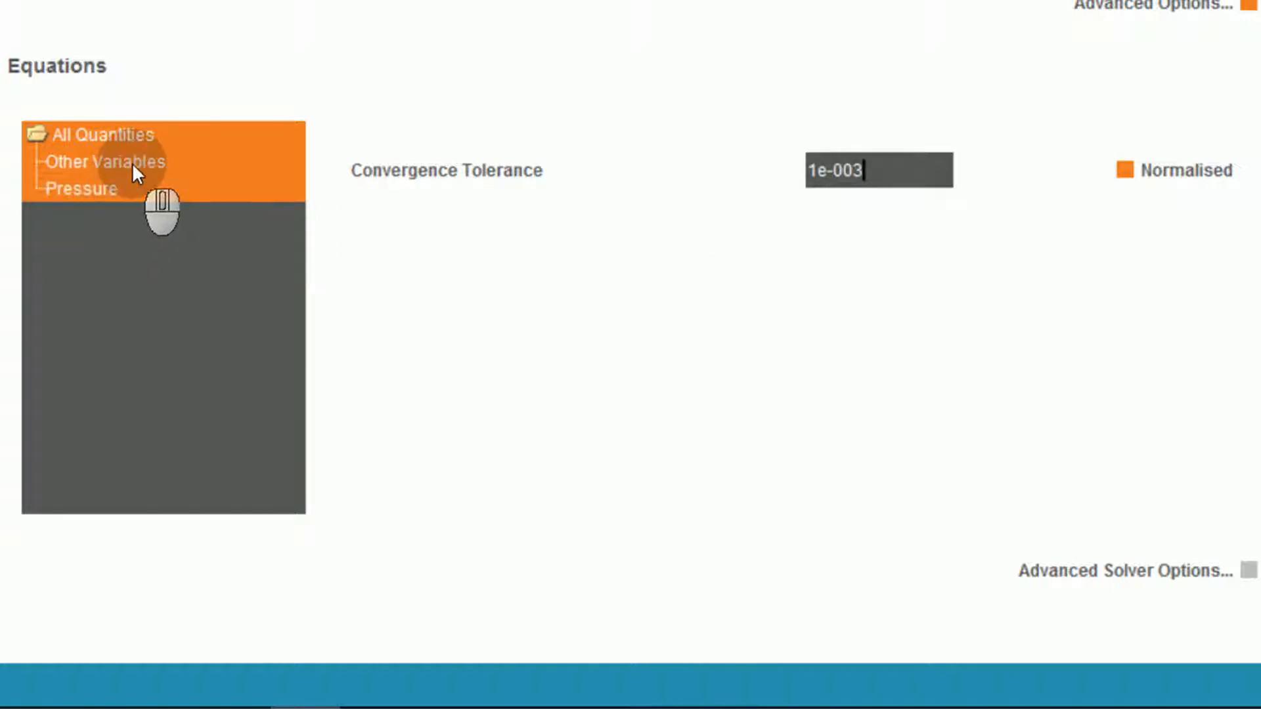
Step: Show the advanced solver options and set the Pressure equation's BMR iterations to 15
click(1248, 570)
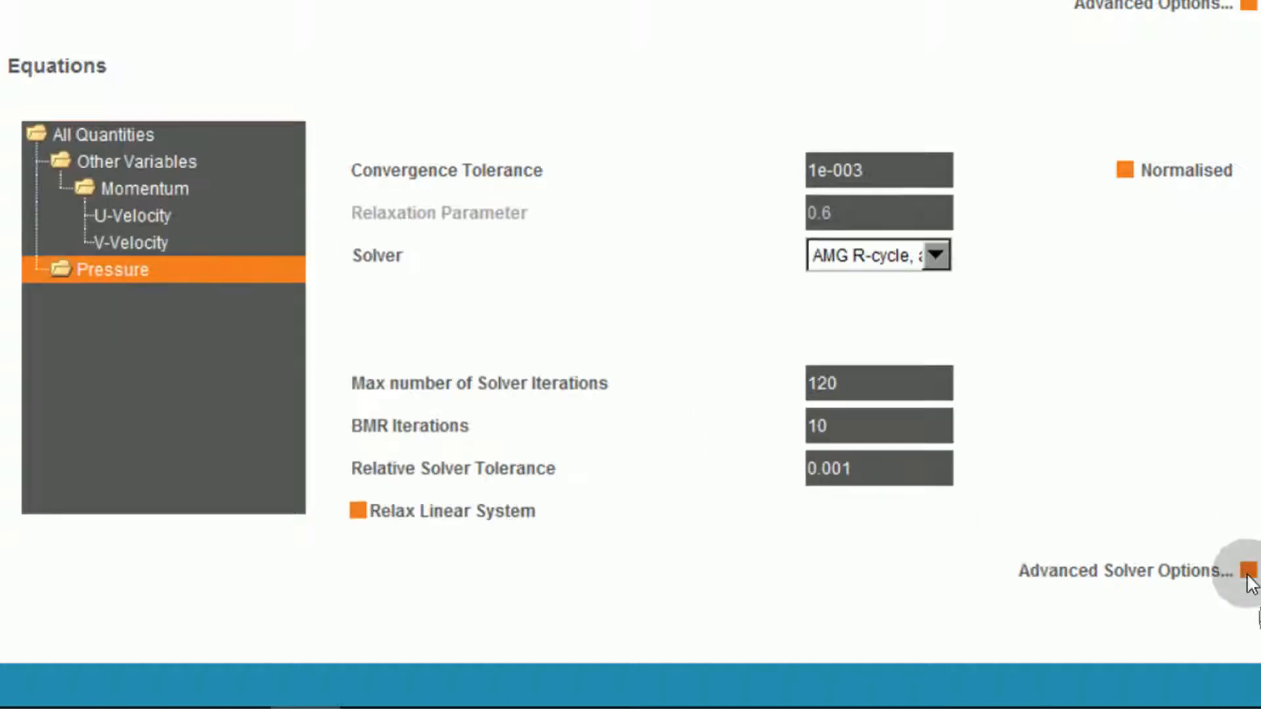
click(166, 161)
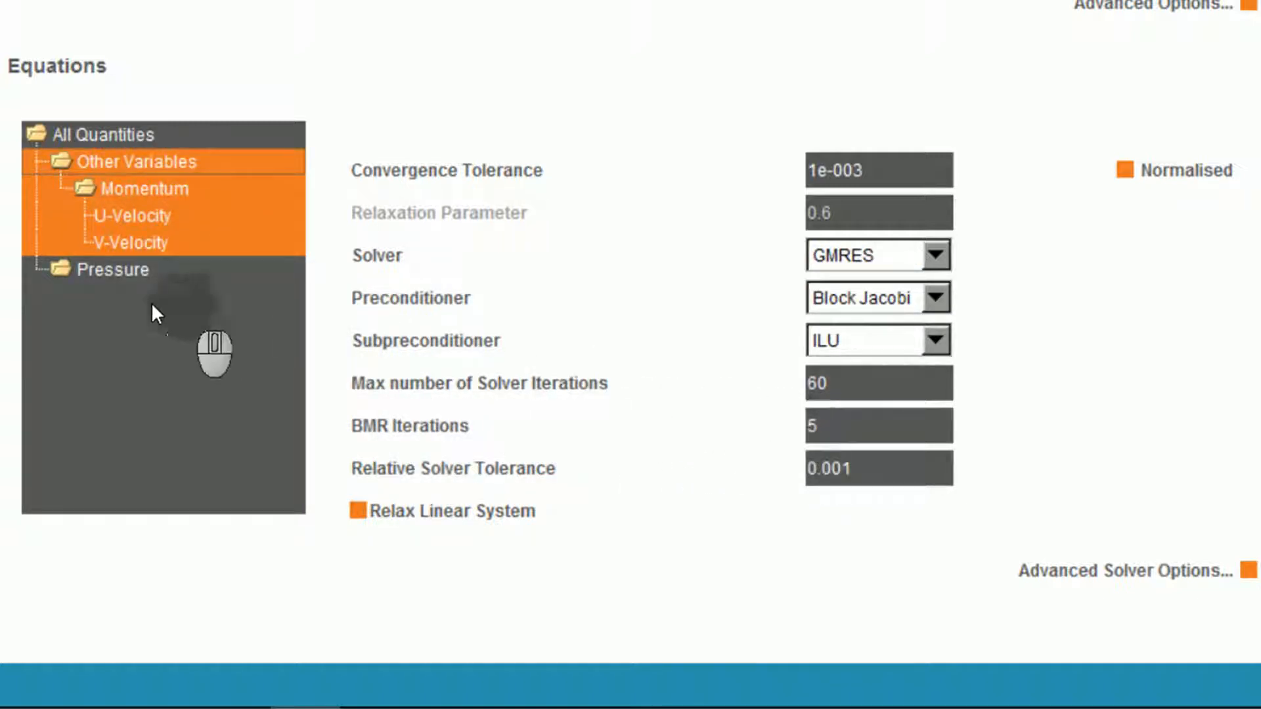
click(134, 269)
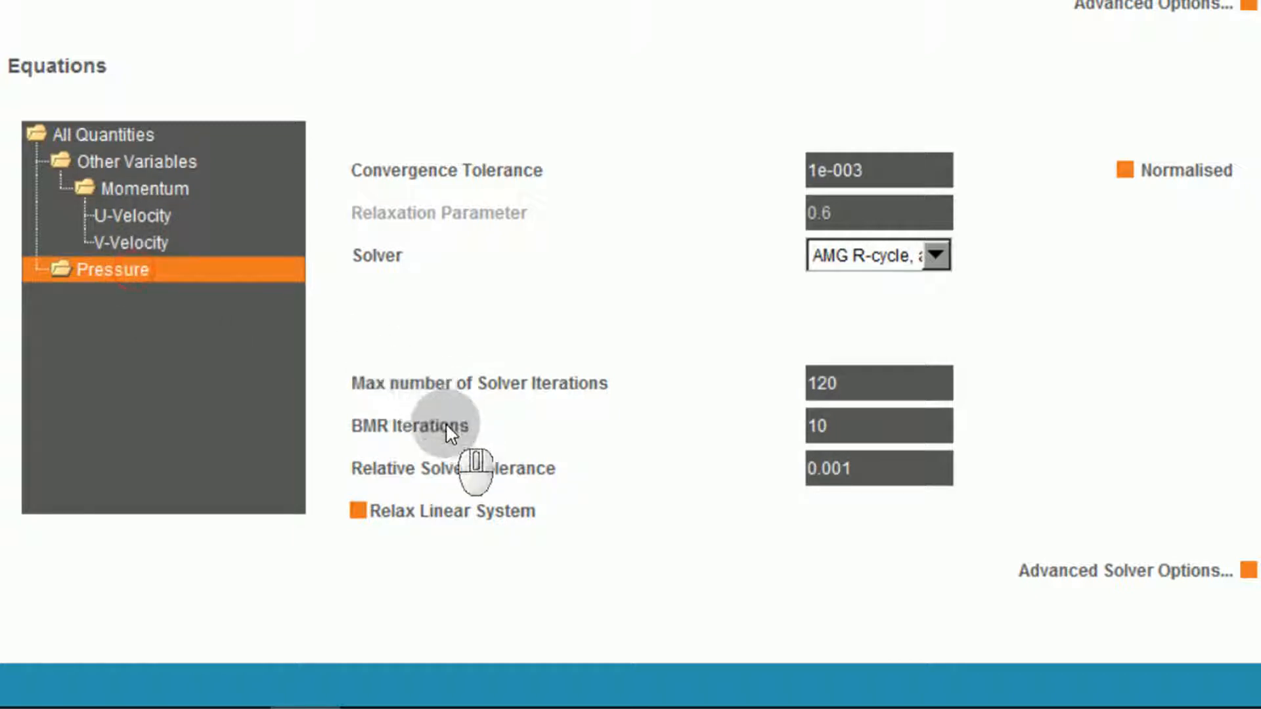
click(894, 428)
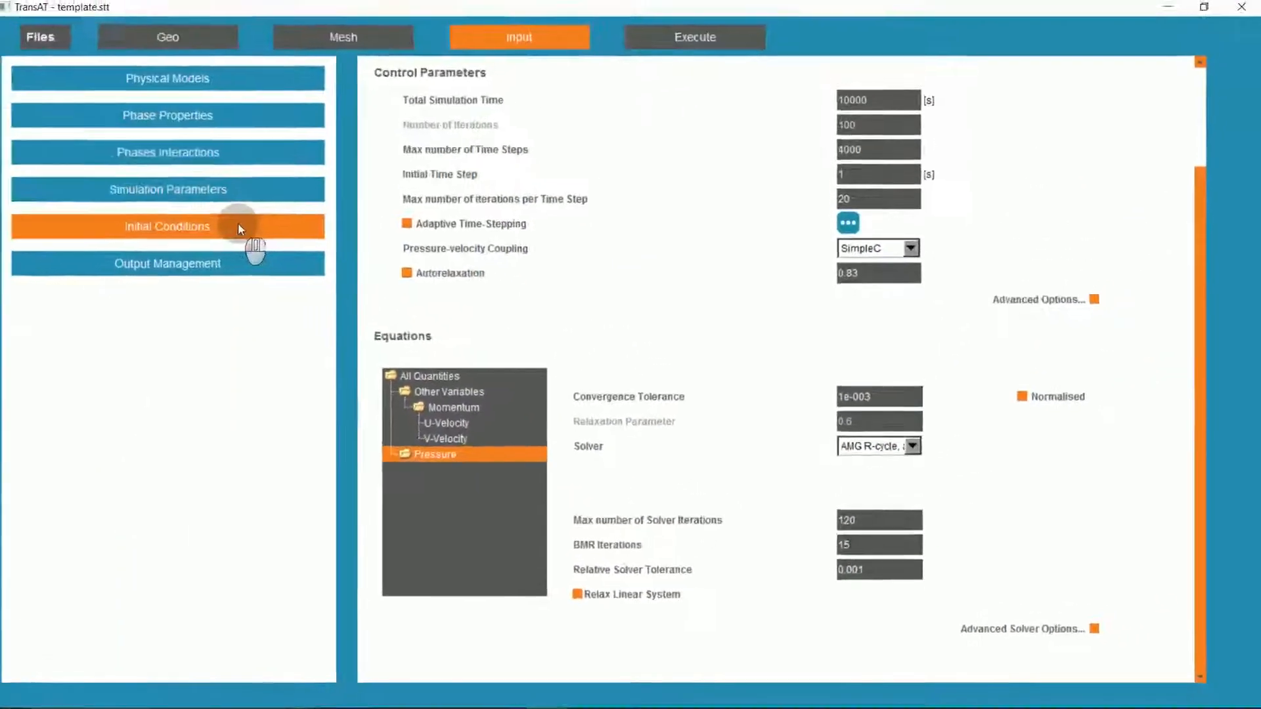
Step: Set the U-Velocity initial condition to a constant value of 0.01 m/s
click(239, 226)
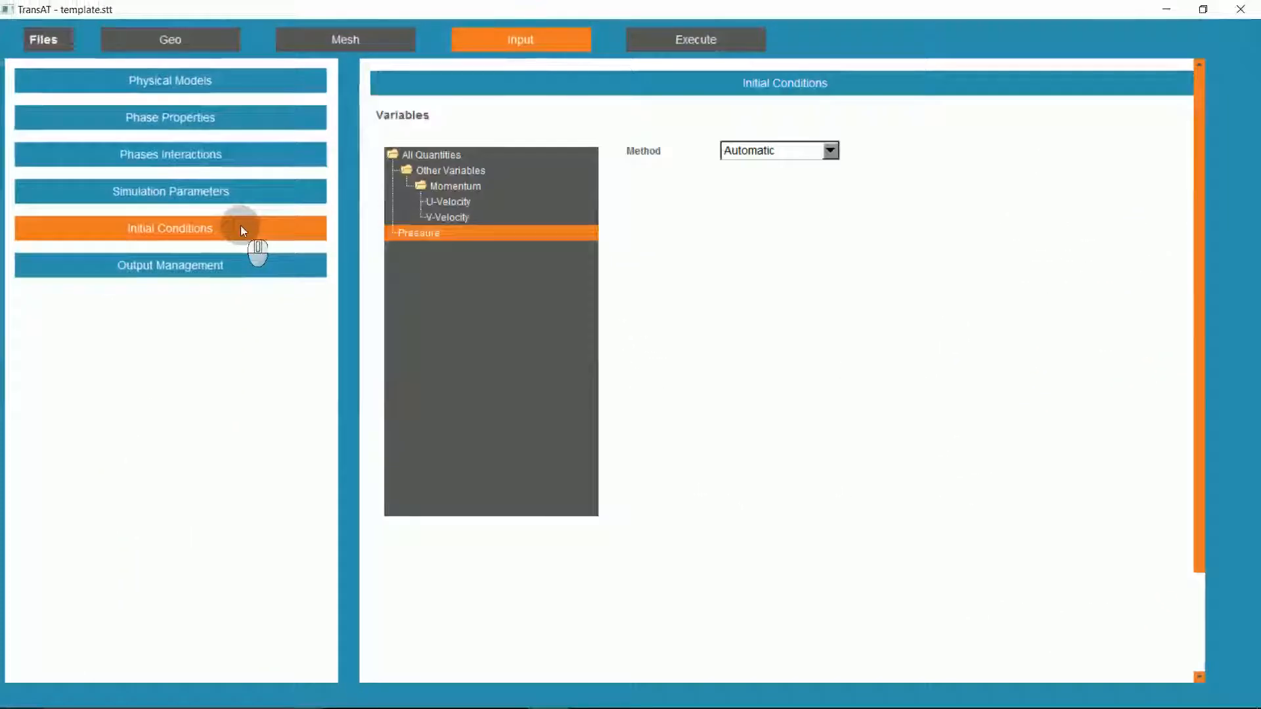
click(436, 204)
click(751, 152)
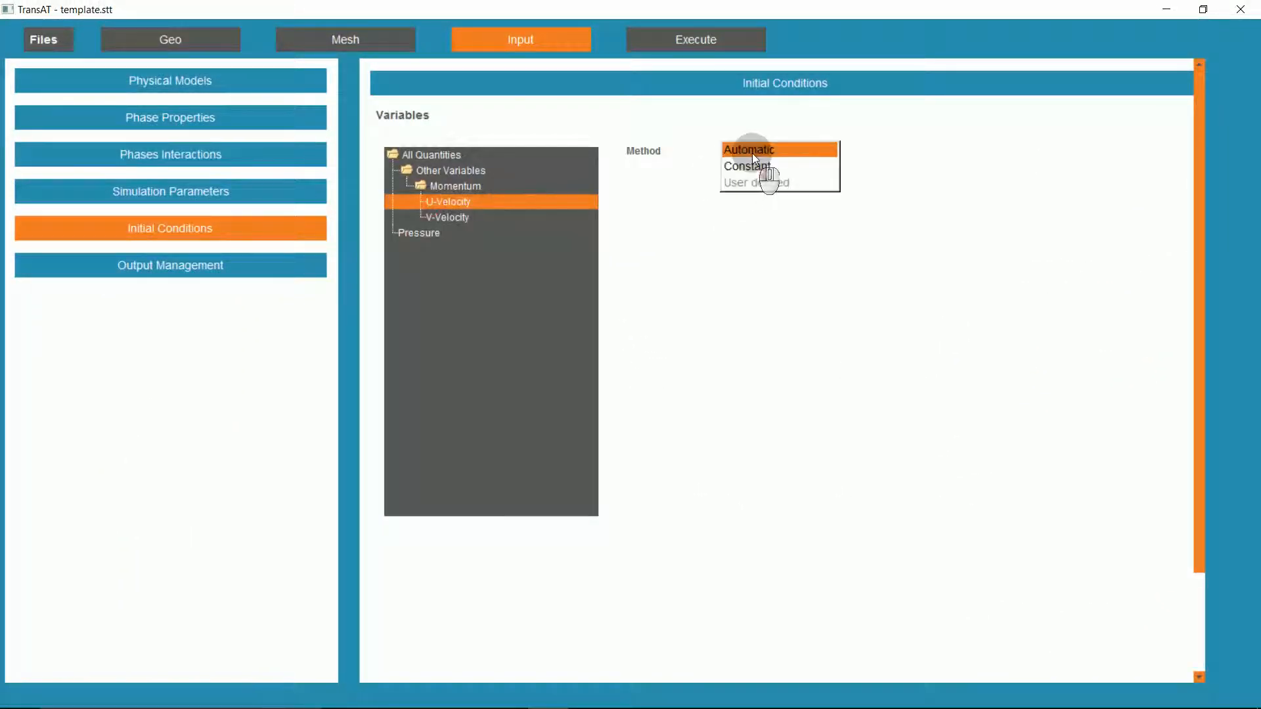
click(750, 163)
click(750, 173)
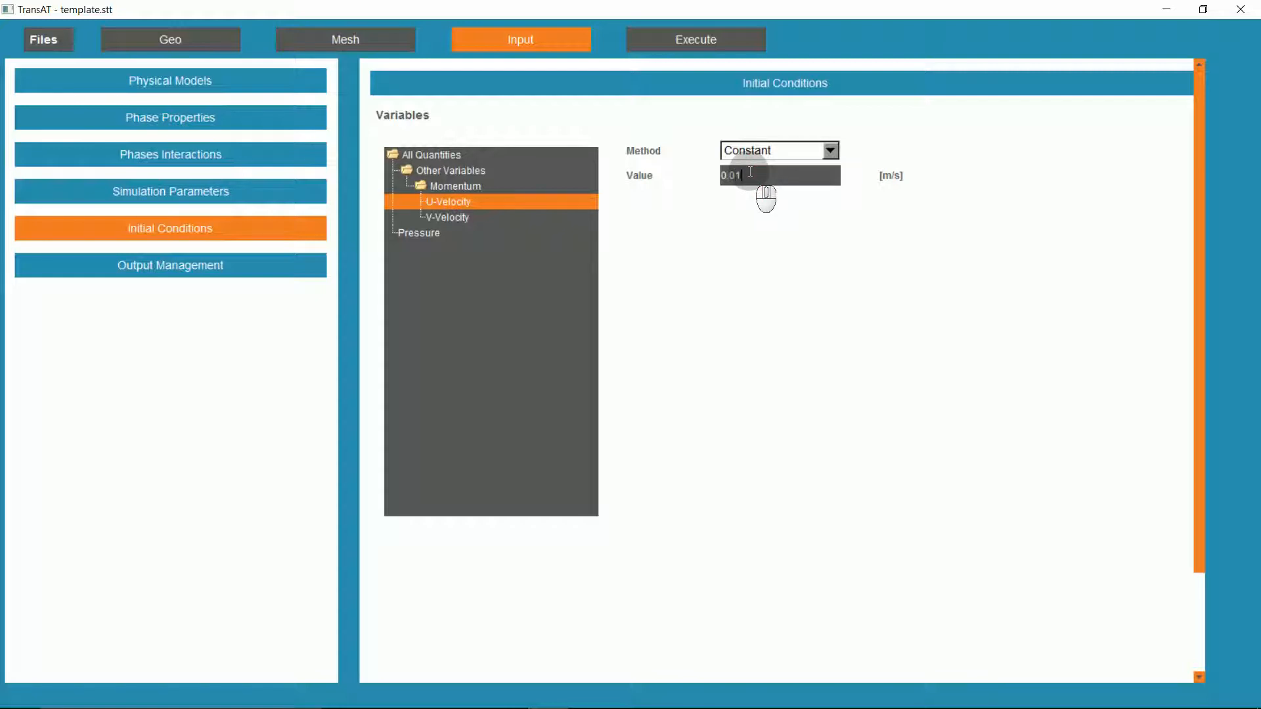
Step: Set the initial condition method of V-Velocity and Pressure to Constant
click(478, 219)
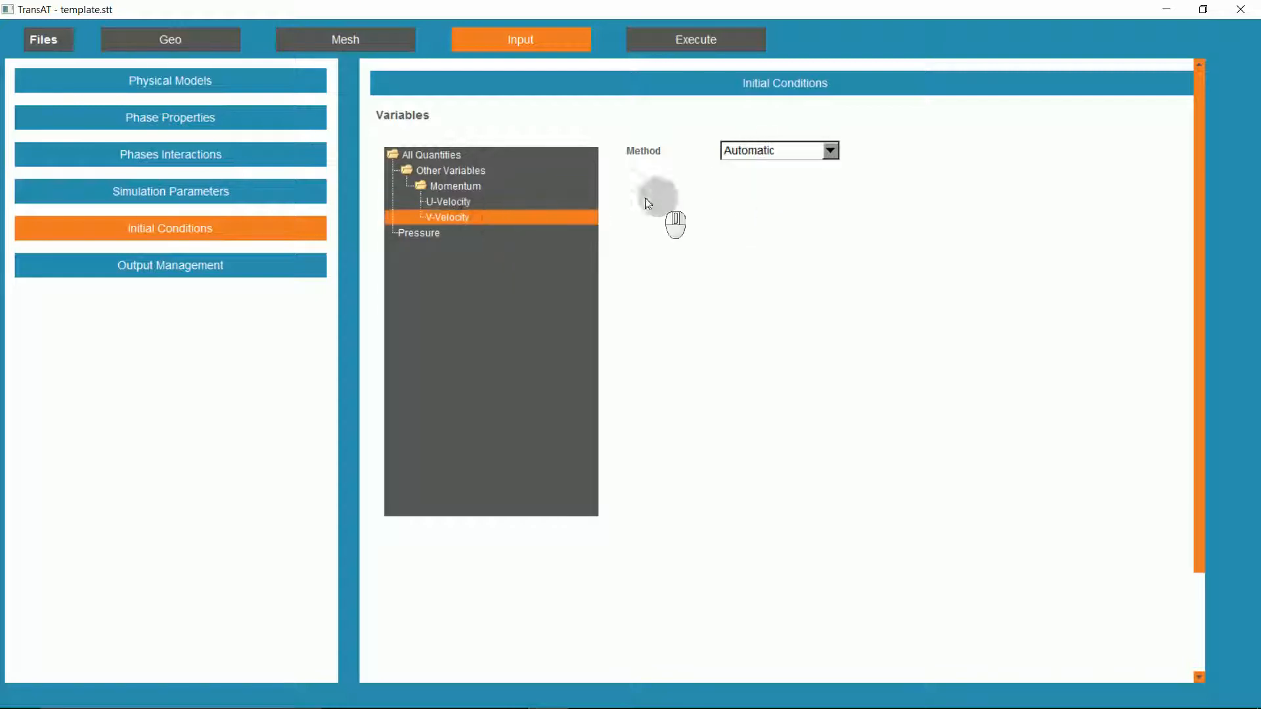
click(762, 160)
click(756, 173)
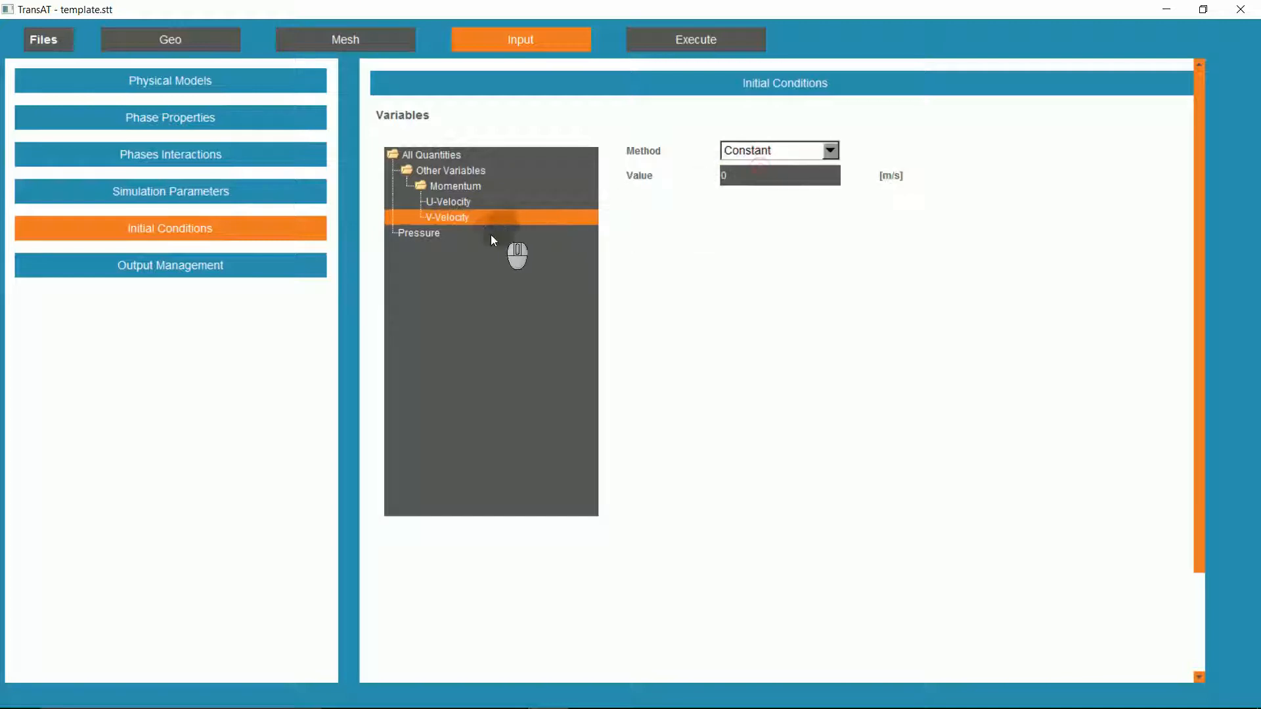
click(490, 233)
click(752, 151)
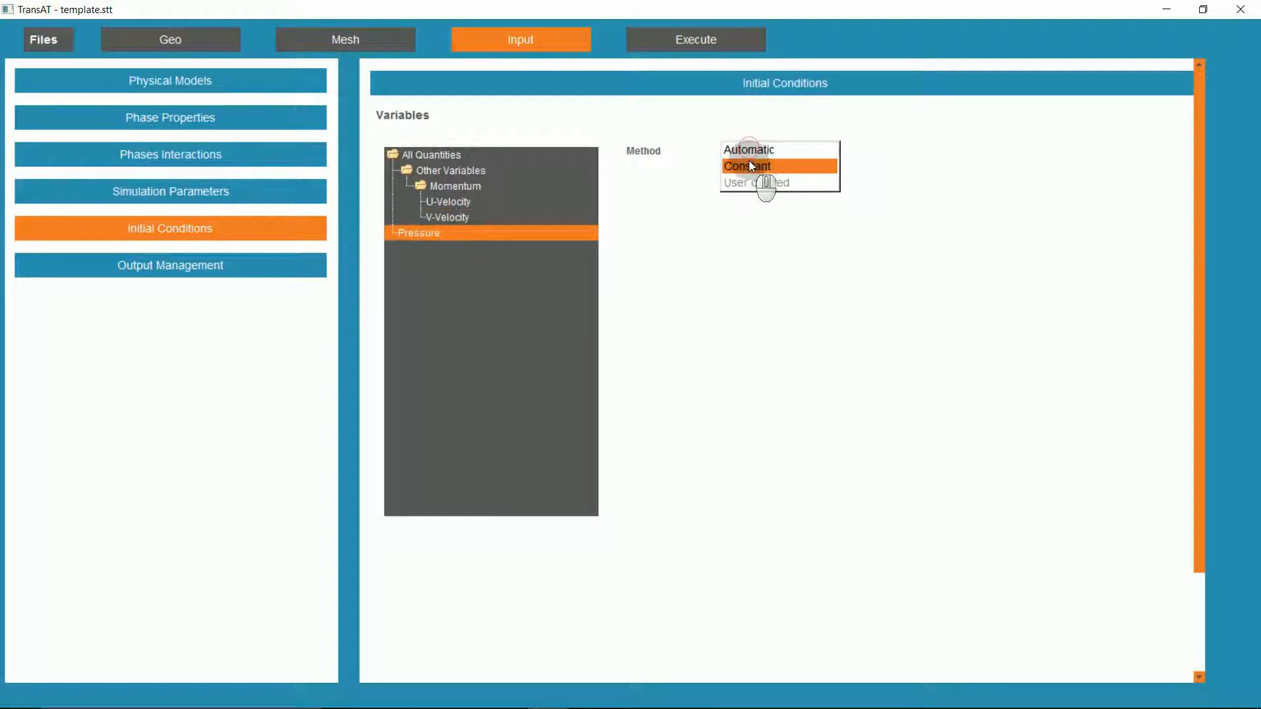
click(752, 166)
Step: Examine the output management settings and the list of output variables, keeping the current selection
click(294, 266)
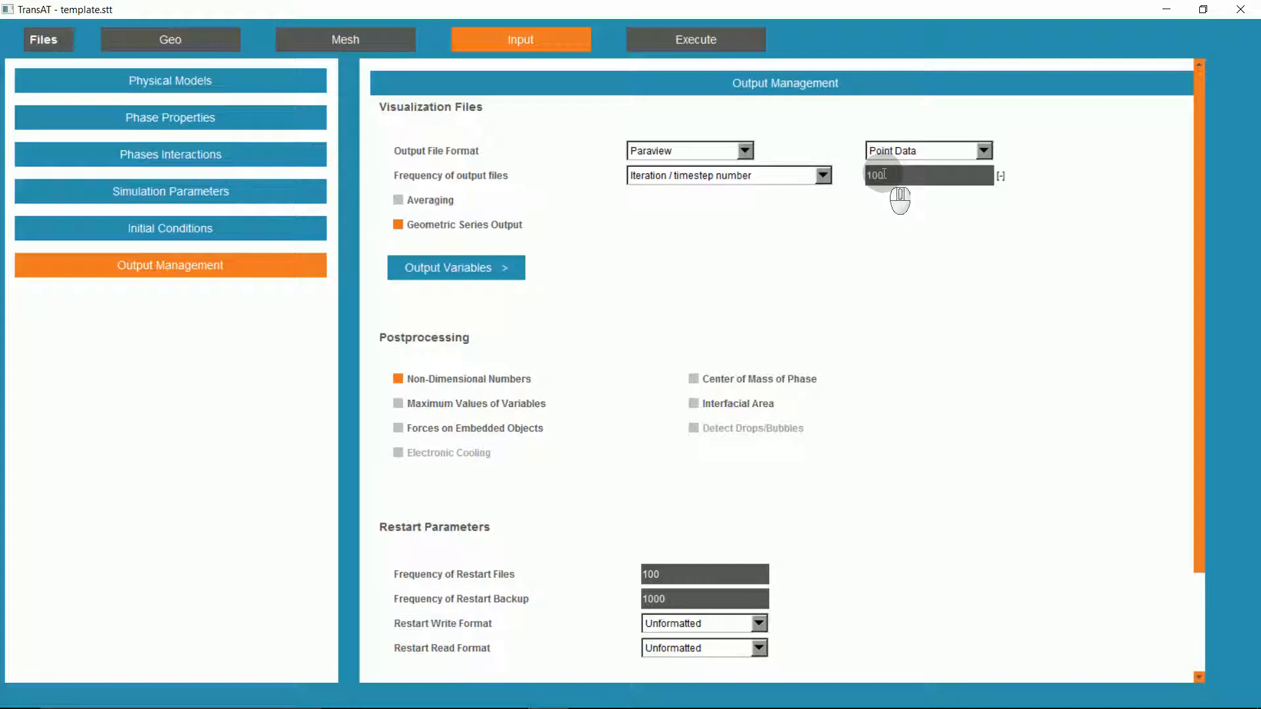
click(491, 268)
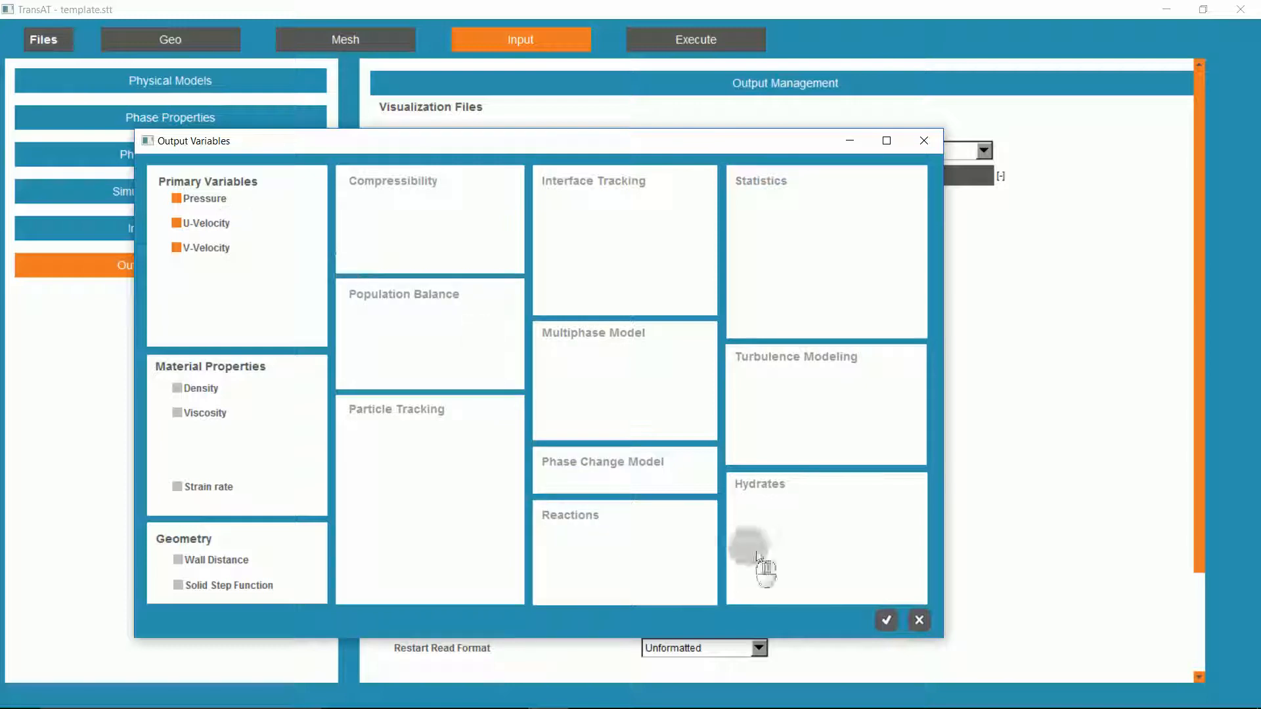
click(886, 620)
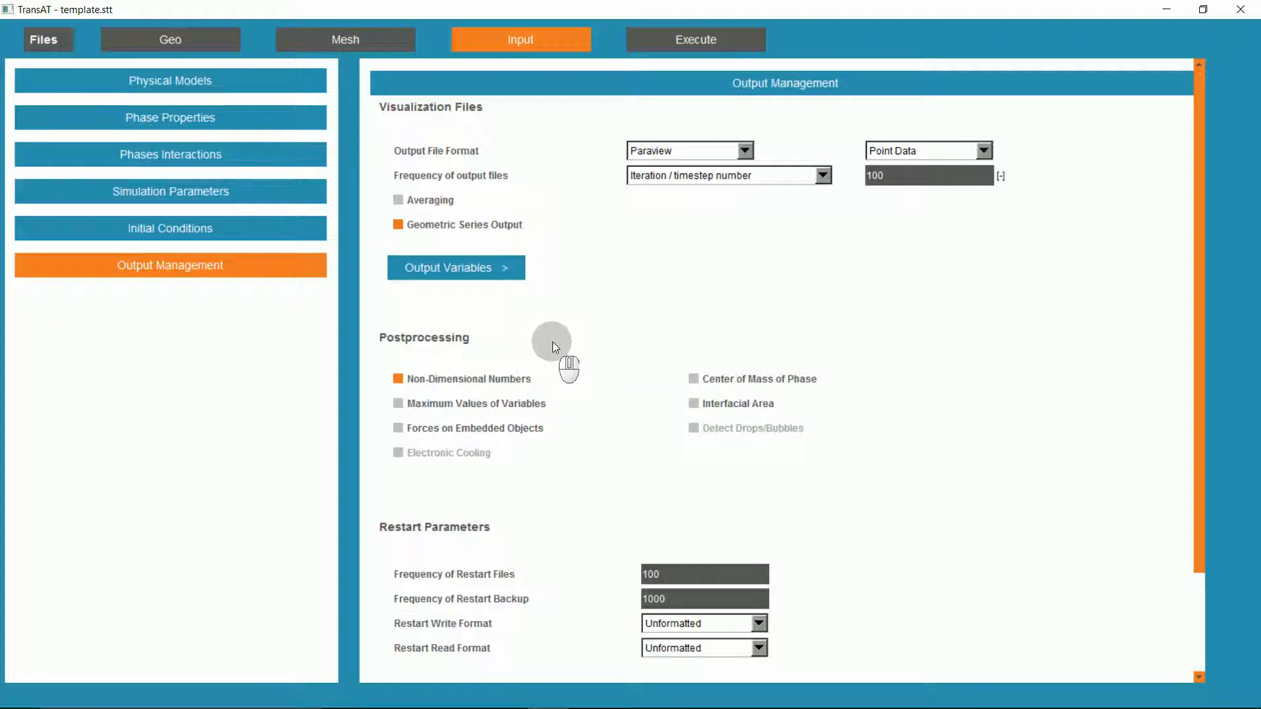
Step: Save the project with the completed input settings
click(59, 44)
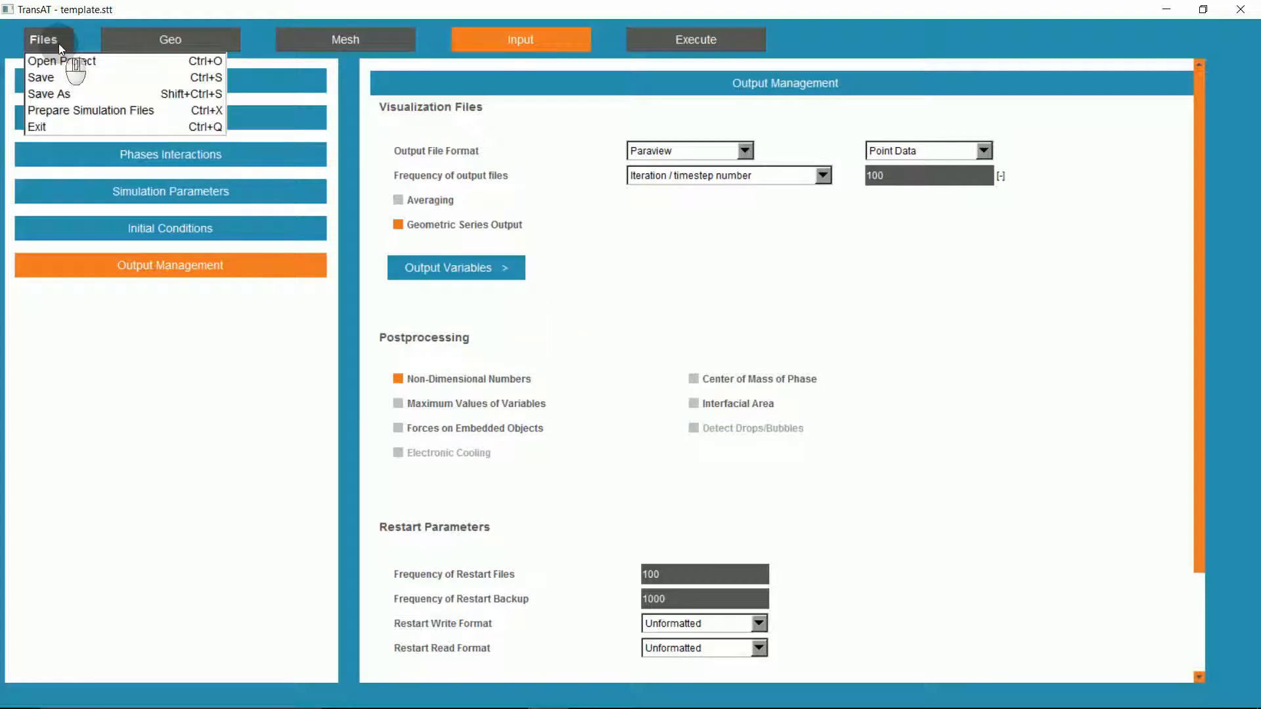
click(55, 77)
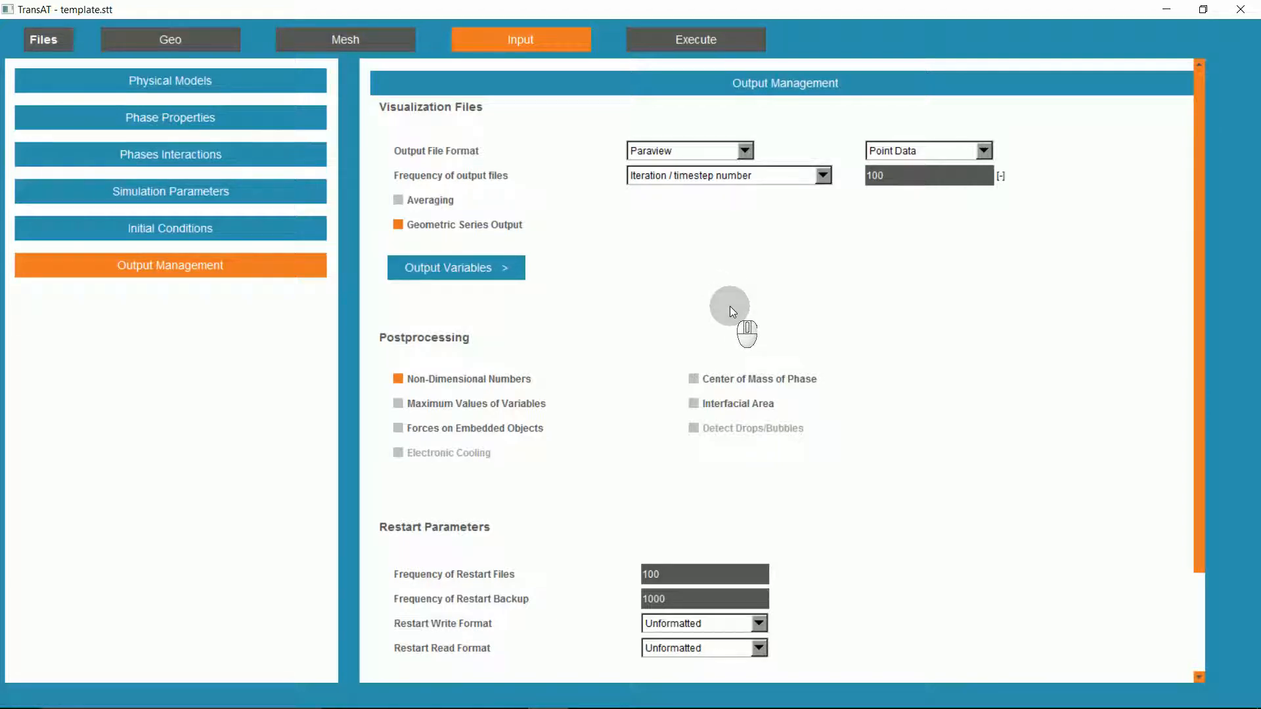
Step: Save a copy of the project as multigrid in the Cylinder/multigrid directory
click(53, 41)
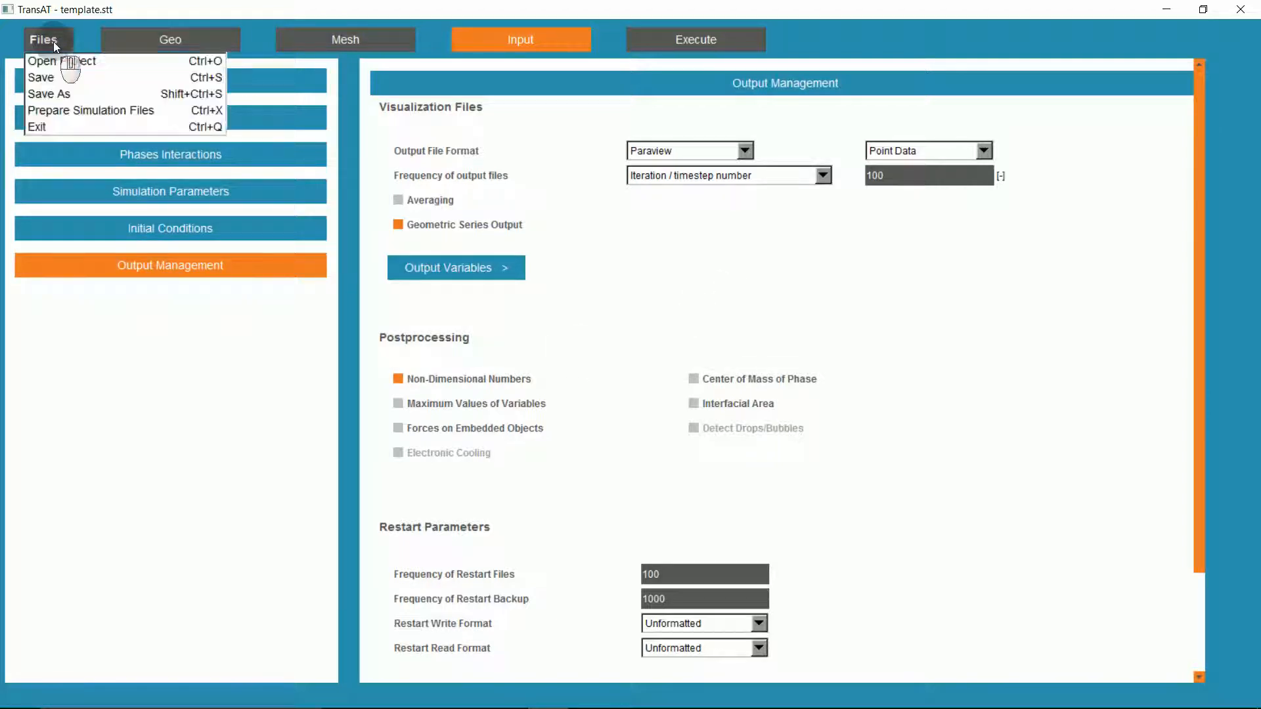
click(68, 94)
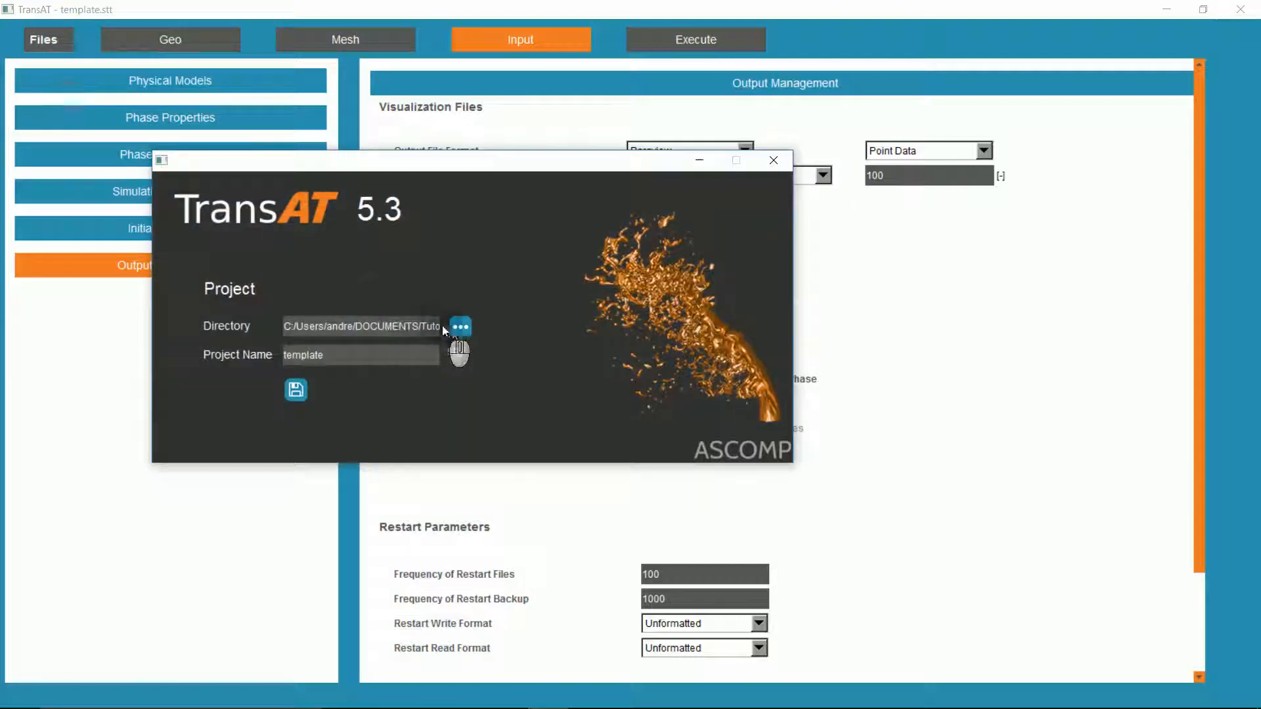
click(459, 327)
double_click(348, 246)
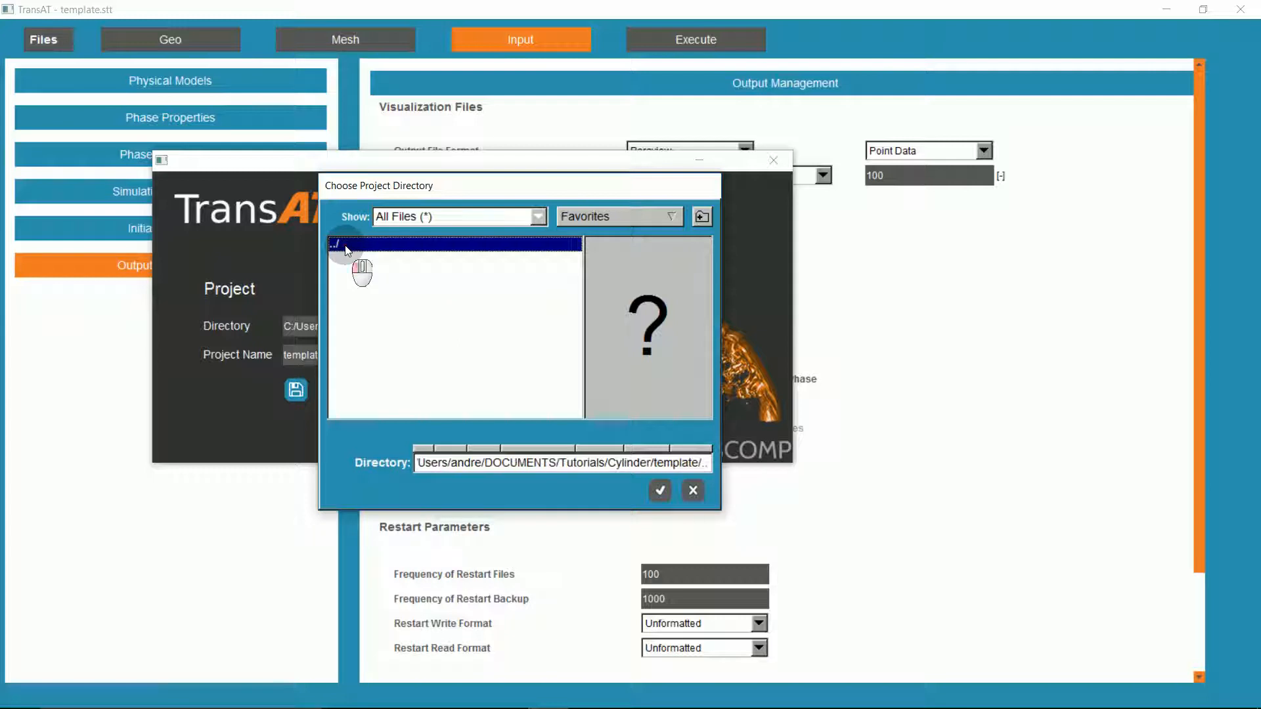
double_click(378, 289)
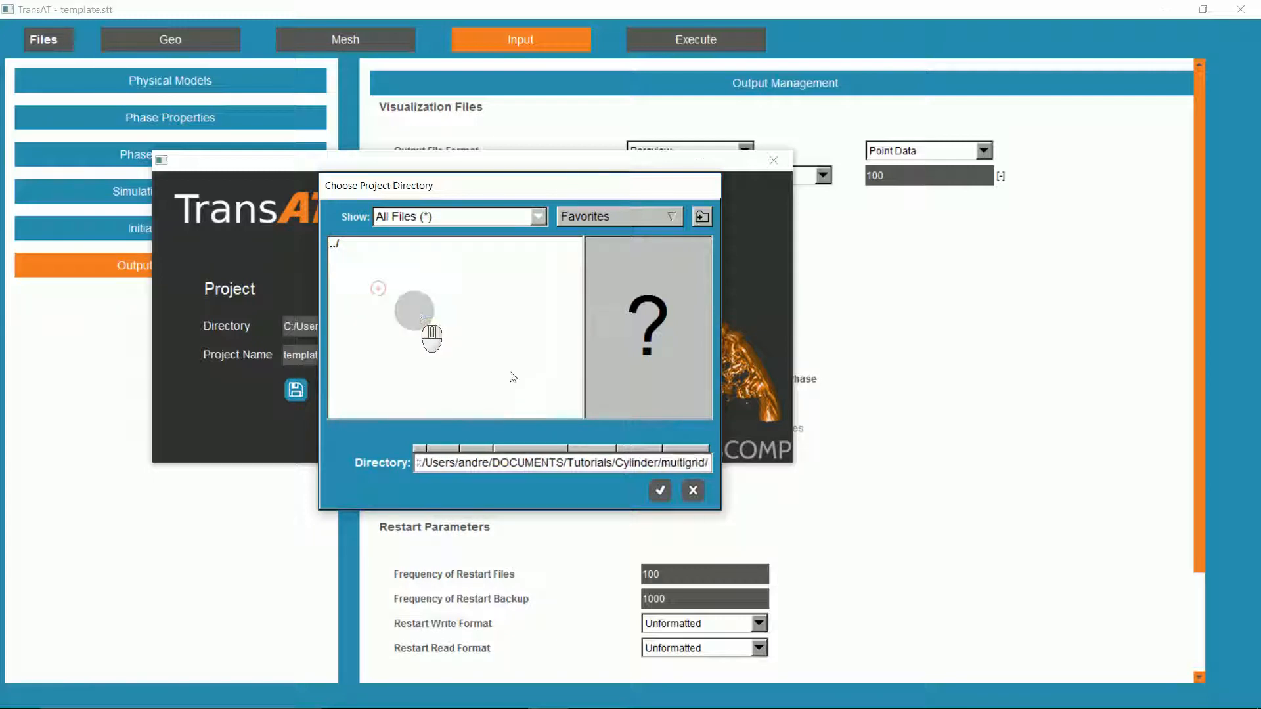
click(656, 487)
double_click(399, 359)
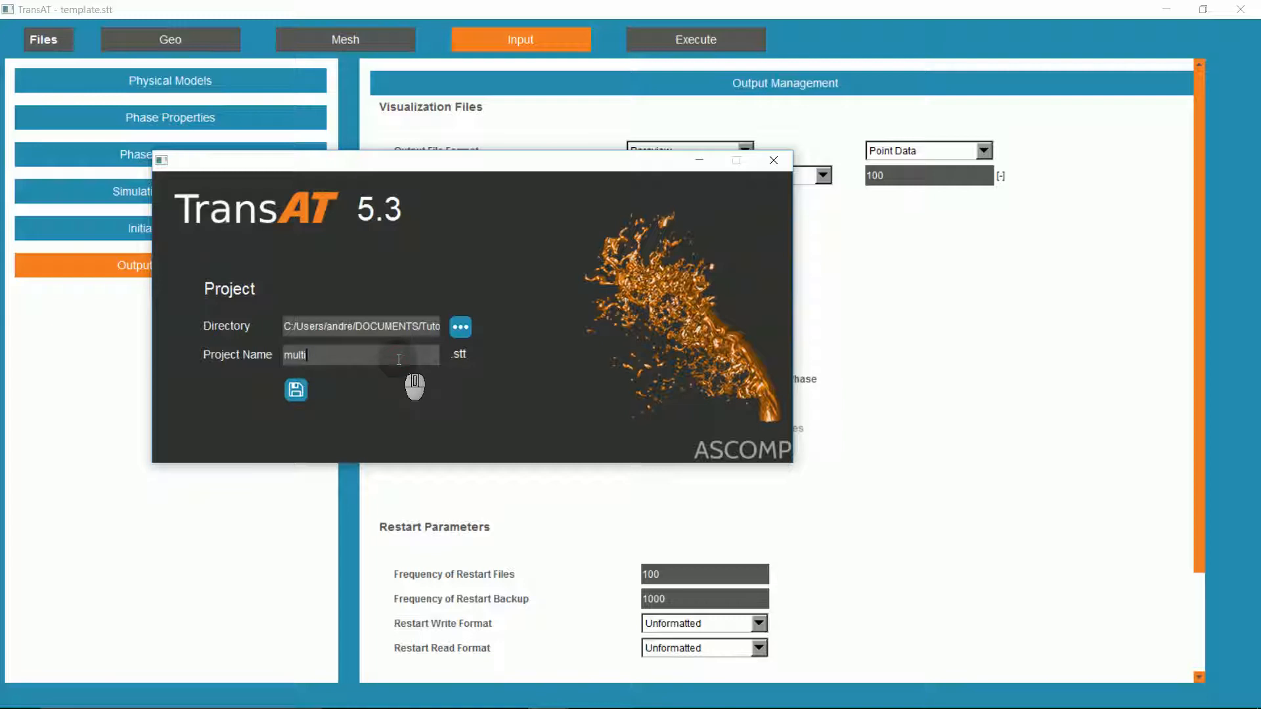
click(297, 396)
click(518, 392)
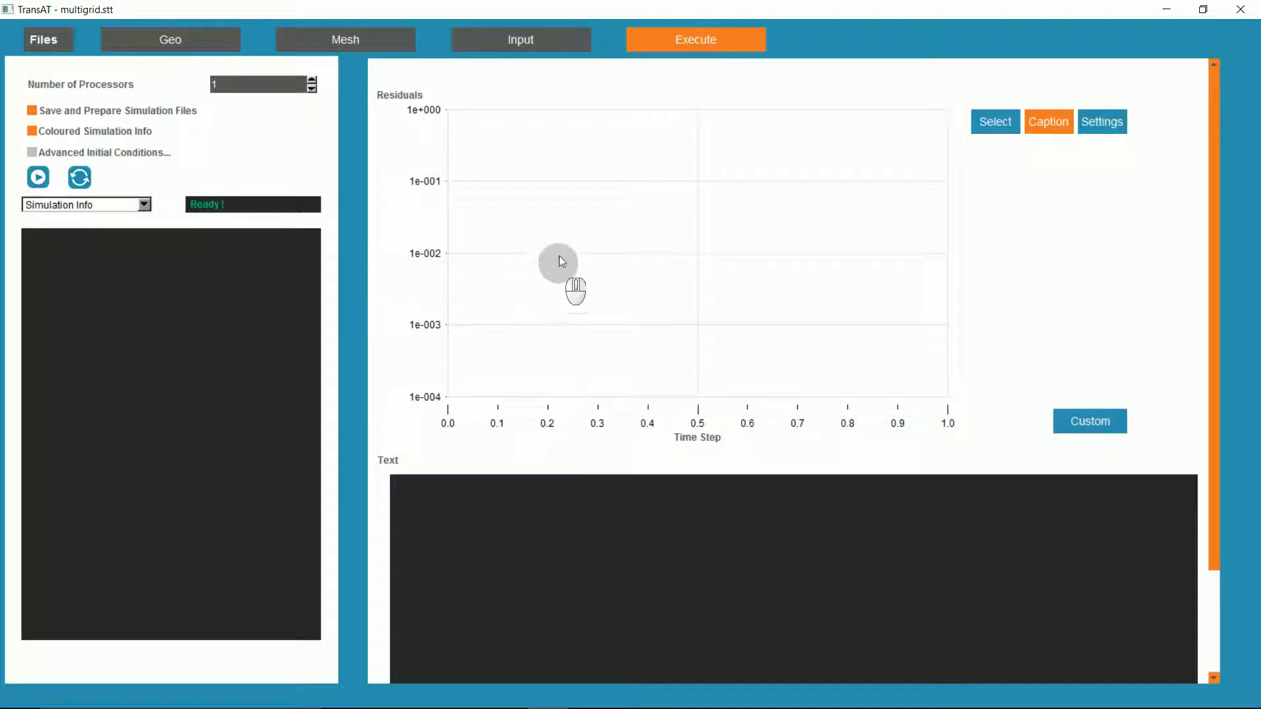
Step: Set the mesh grid to Nx 69 in the X direction and Ny 49 in the Y direction
click(360, 38)
click(164, 76)
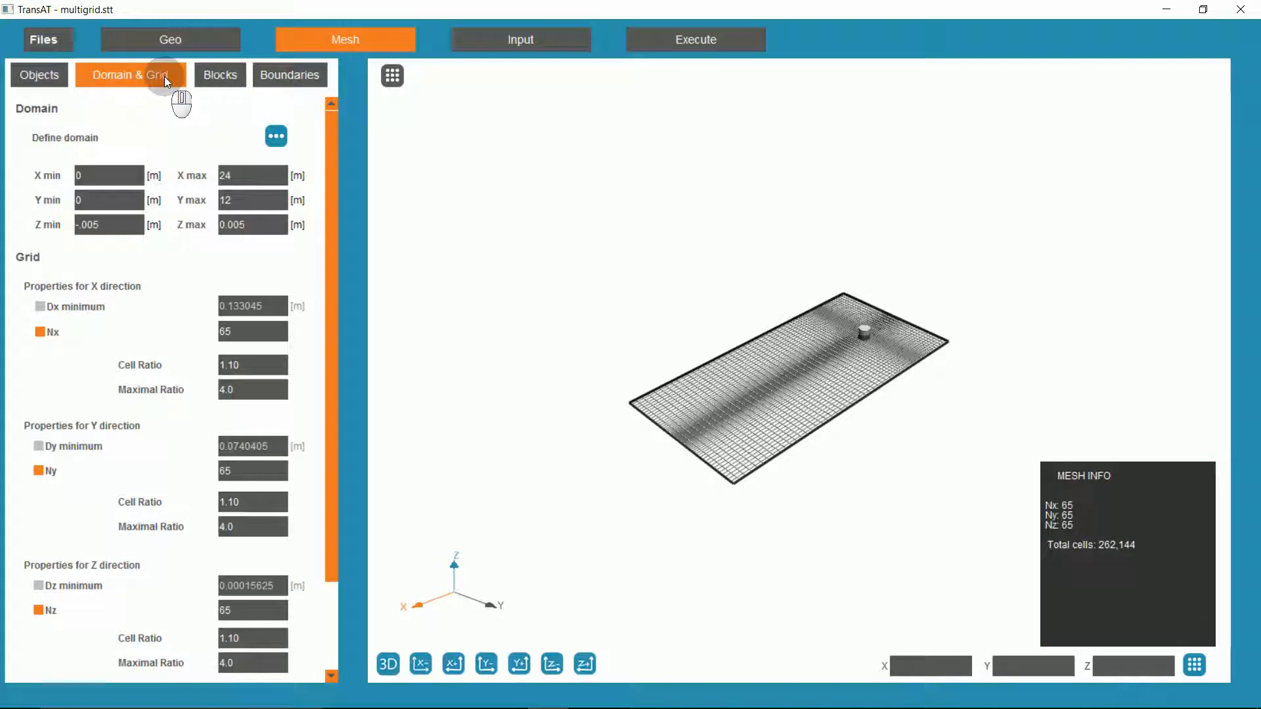
double_click(245, 332)
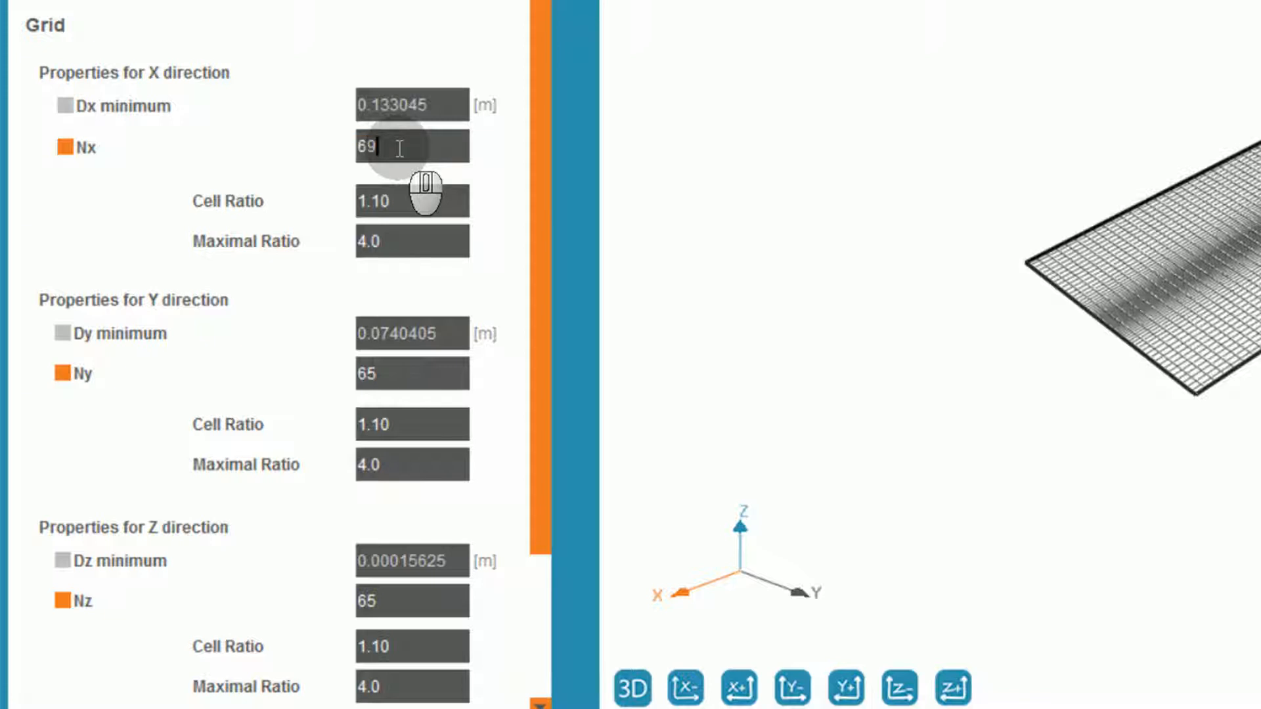
double_click(388, 370)
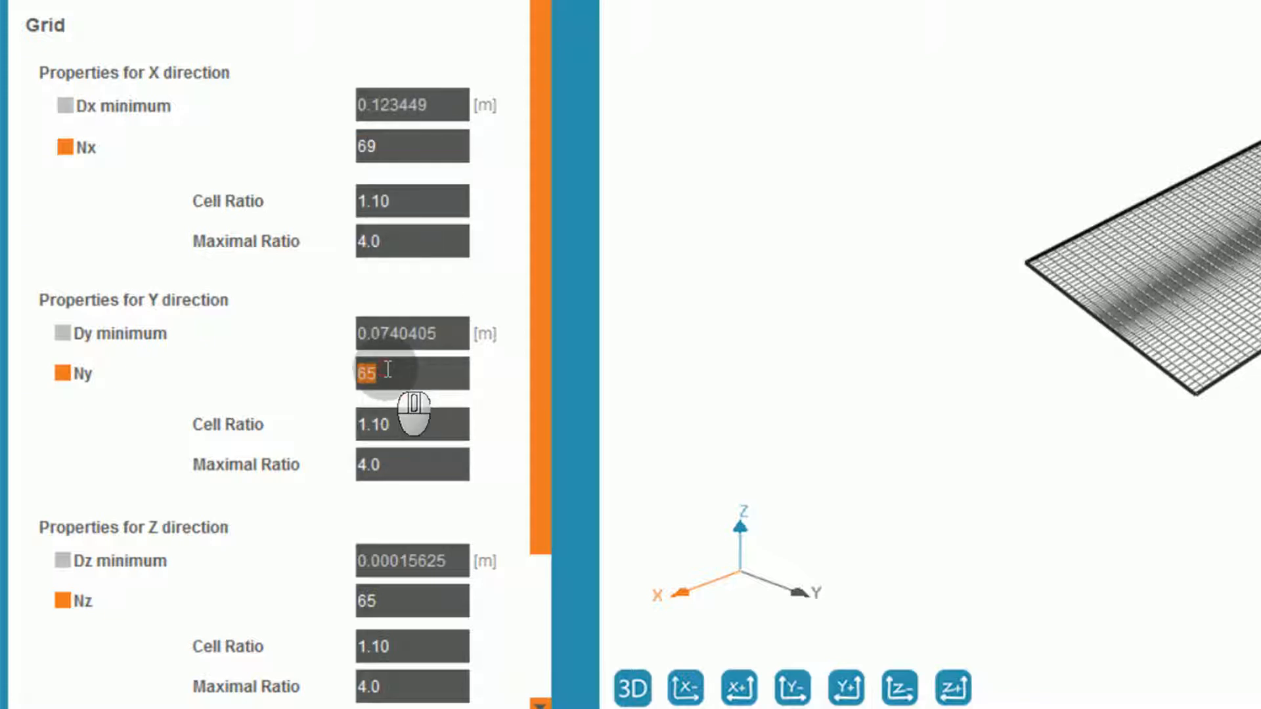
Step: Set the Z direction grid to Nz 2 with a cell ratio of 1.00 and a maximal ratio of 1.0
double_click(376, 599)
scroll(543, 591, down, 5)
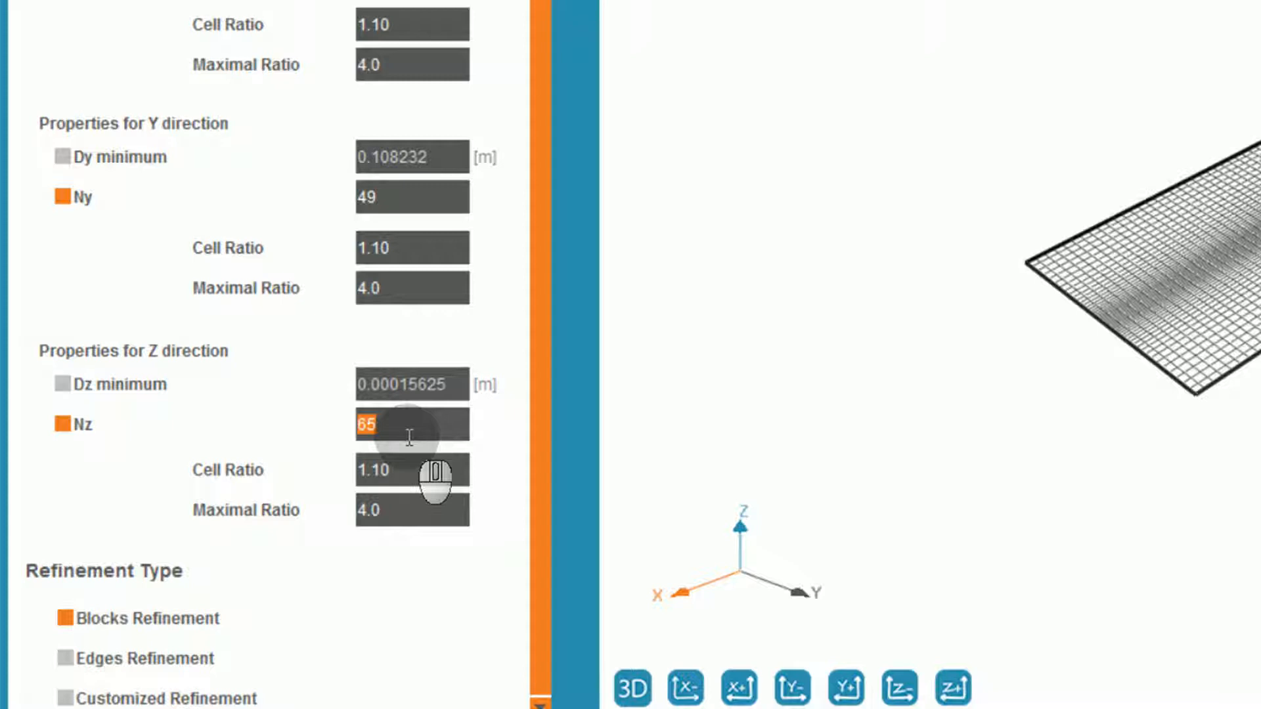
text(2)
click(414, 473)
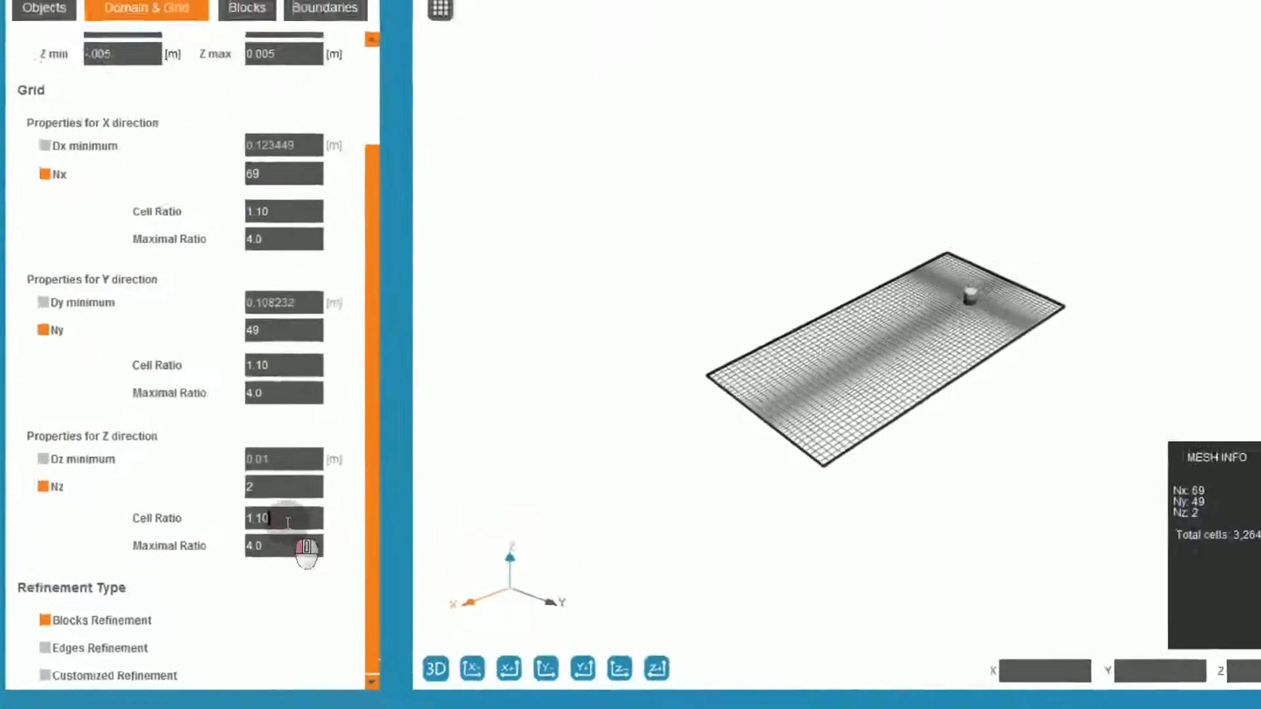
drag(288, 524, 203, 554)
text(00)
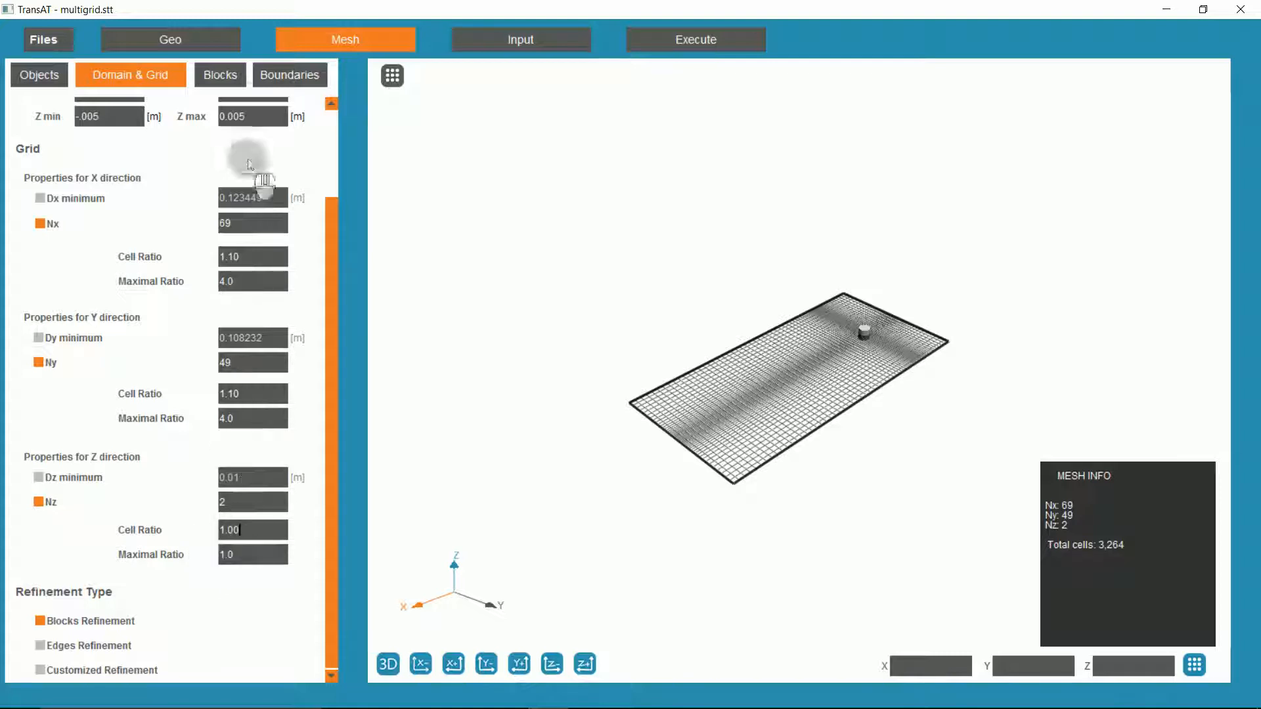
Step: Split the single mesh block into four blocks, two along X and two along Y, and review the mesh information
click(230, 82)
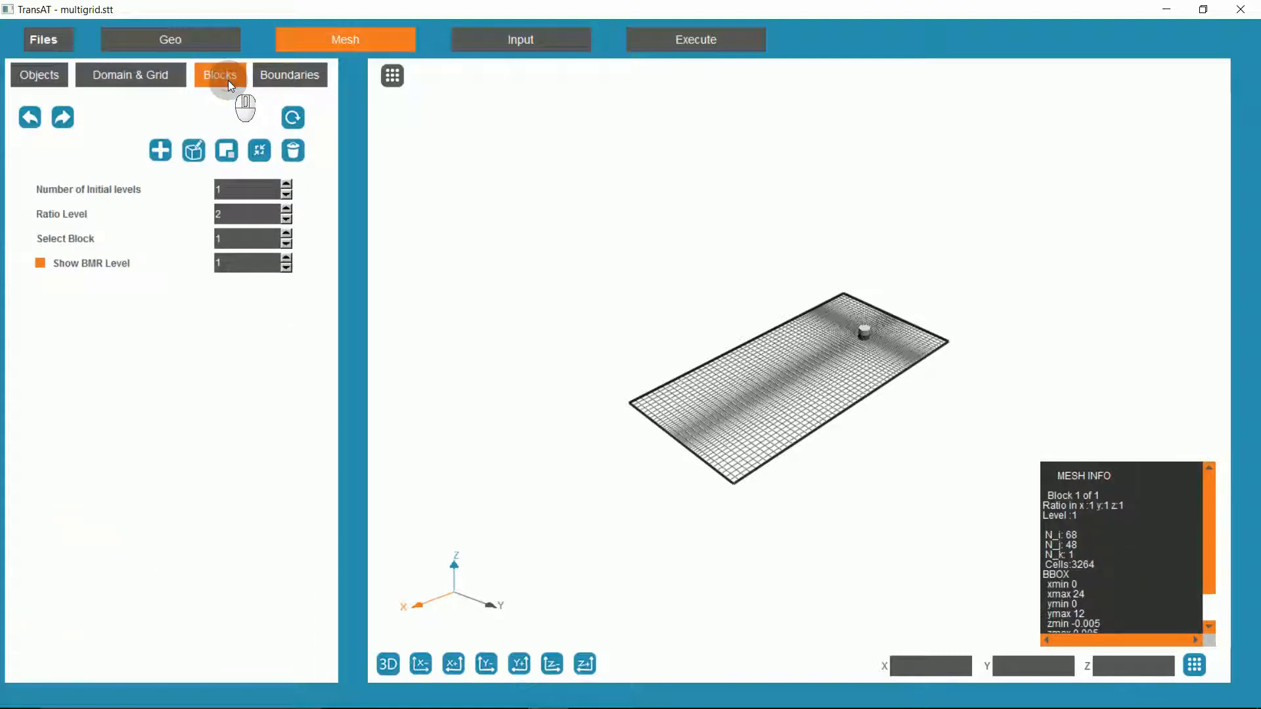
click(260, 151)
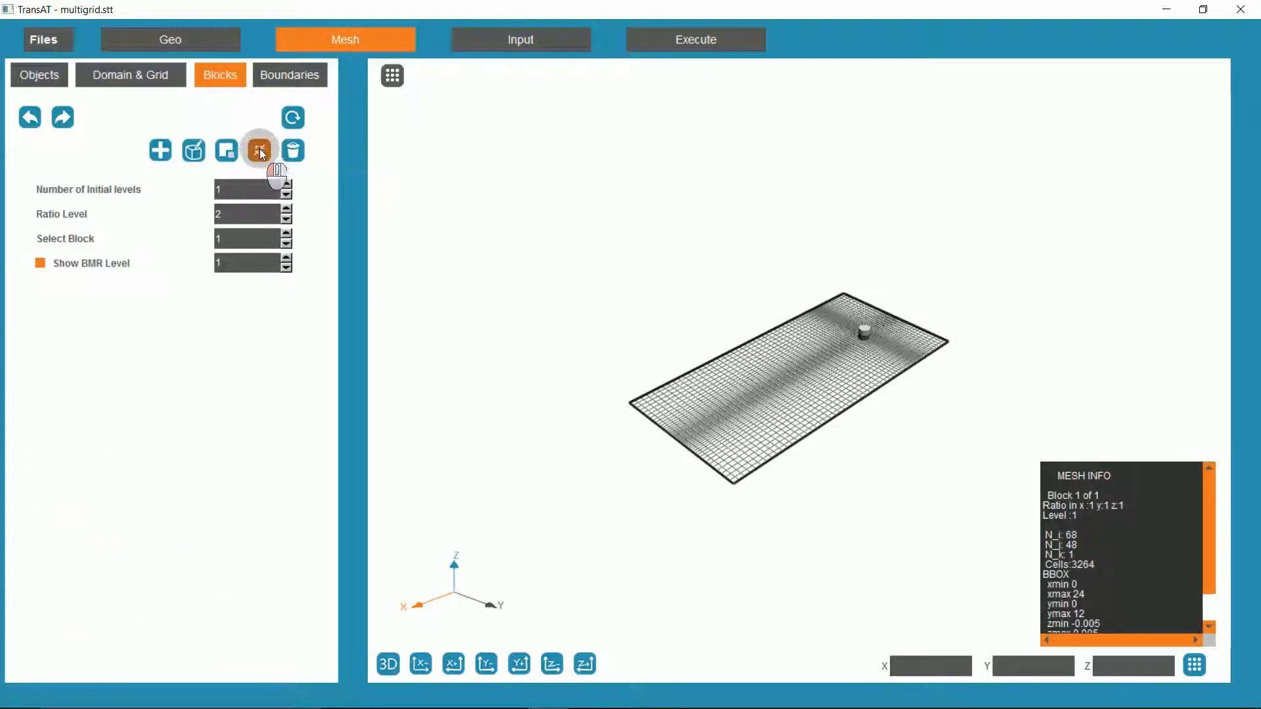
click(234, 169)
click(234, 195)
click(425, 313)
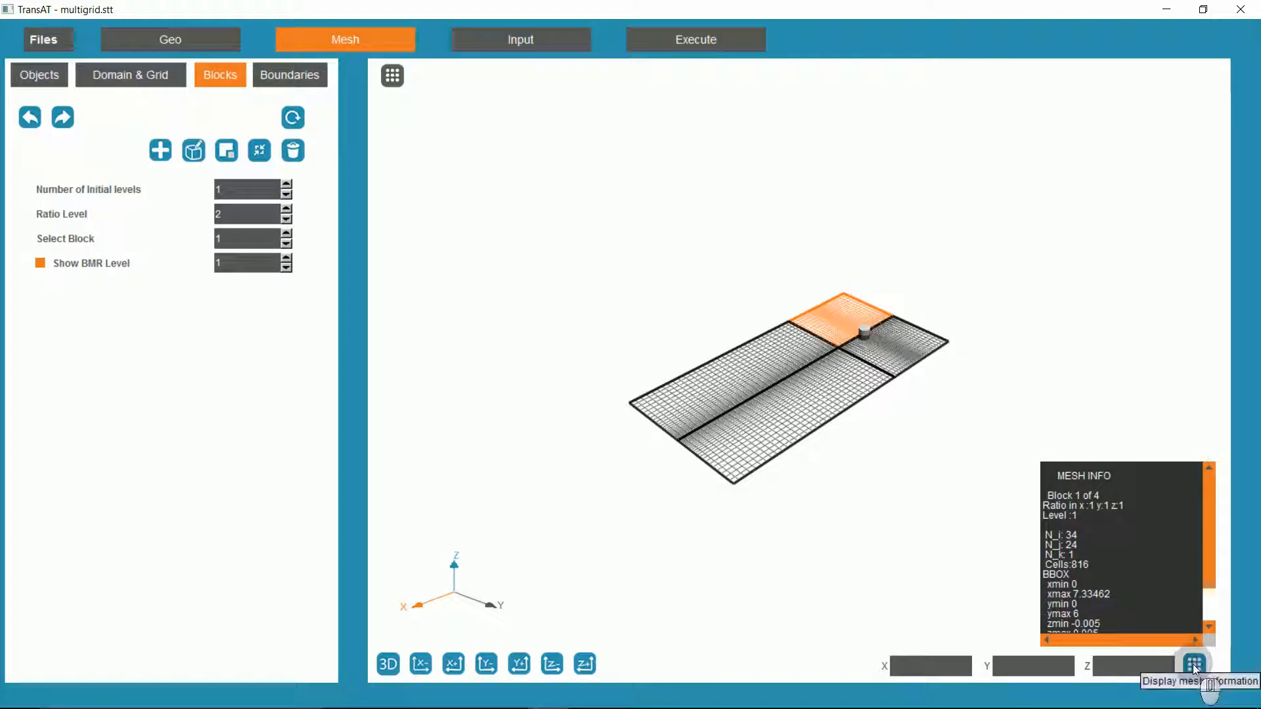
click(1213, 597)
click(1207, 486)
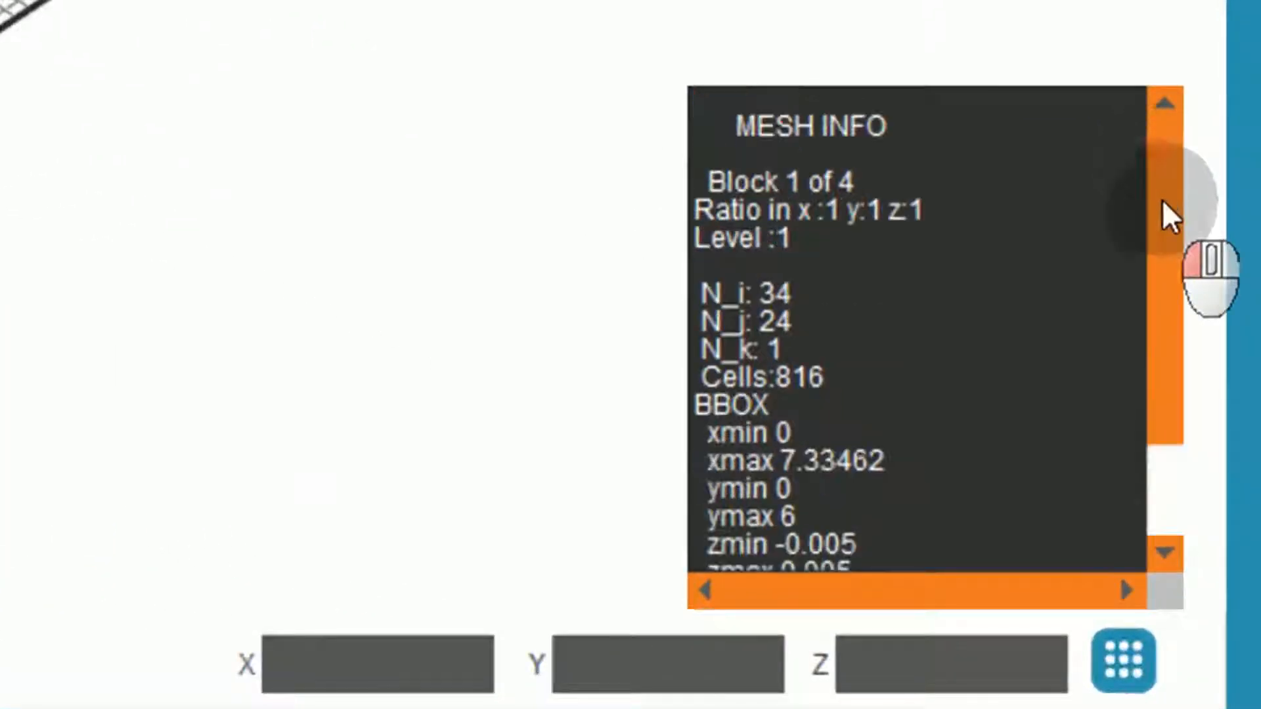
drag(1165, 216, 1109, 290)
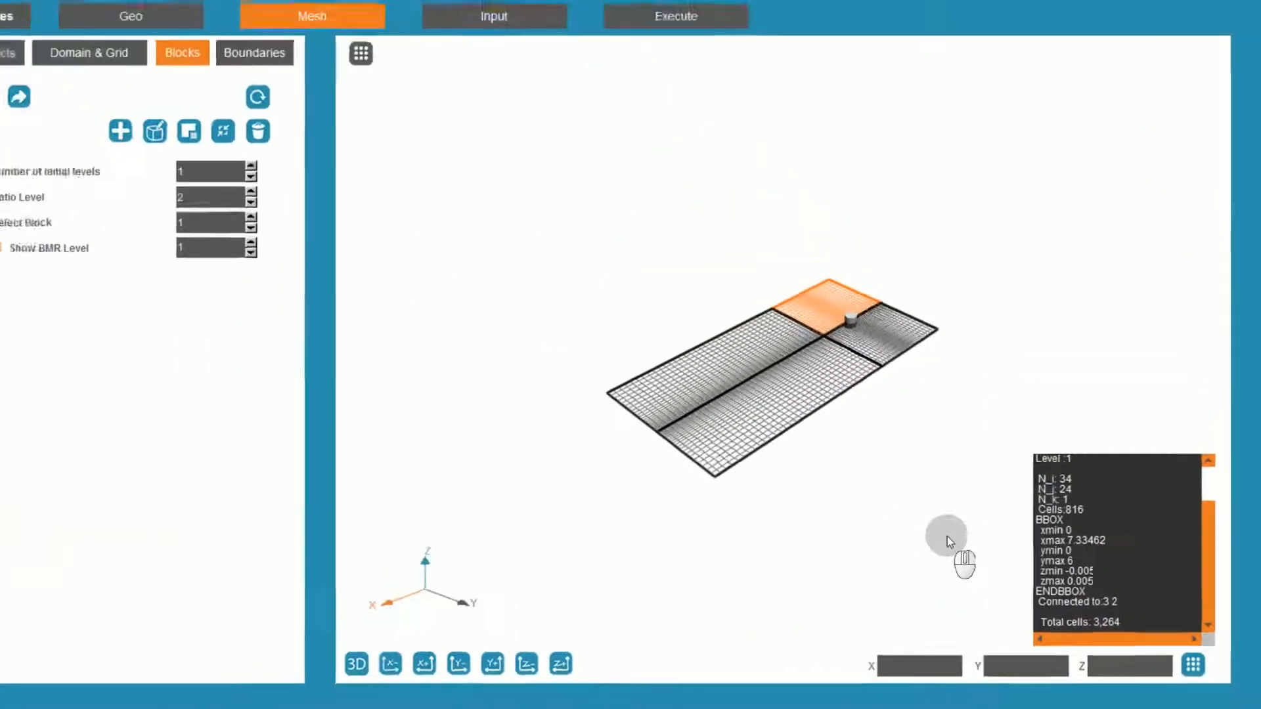
Step: Save the multigrid project and open template.stt from the Cylinder/template folder
click(15, 21)
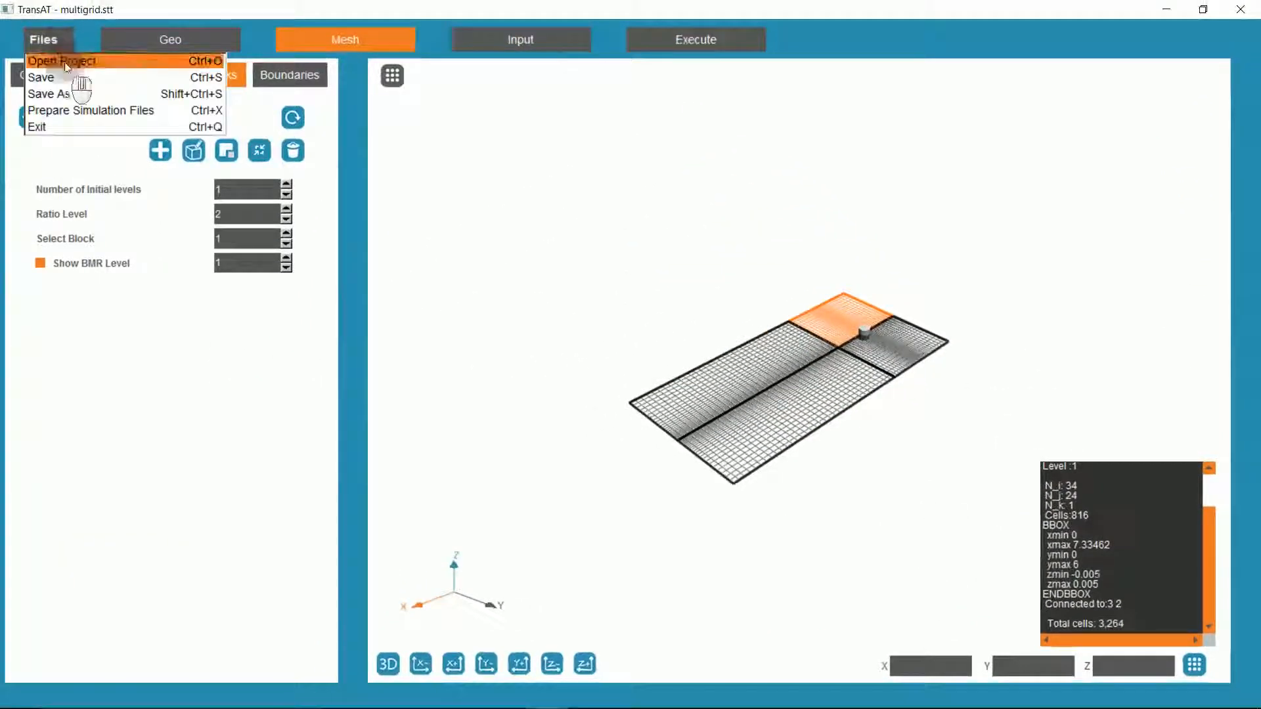
click(67, 78)
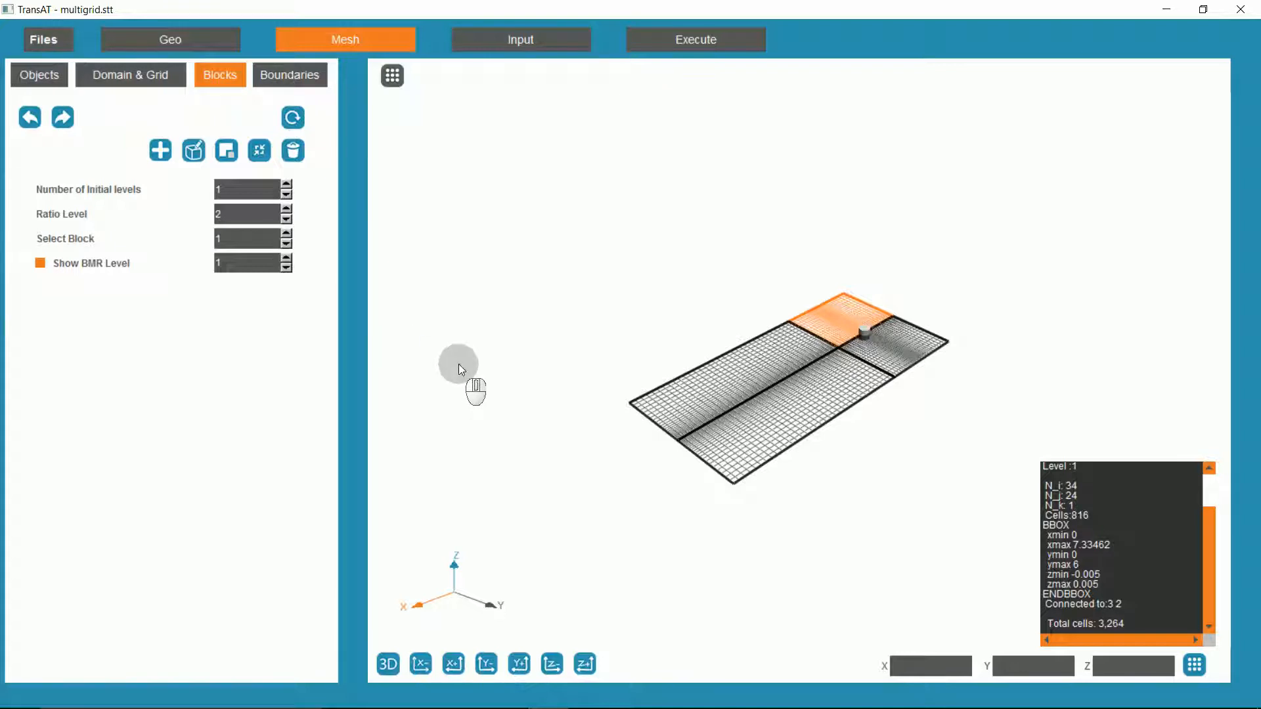
click(45, 40)
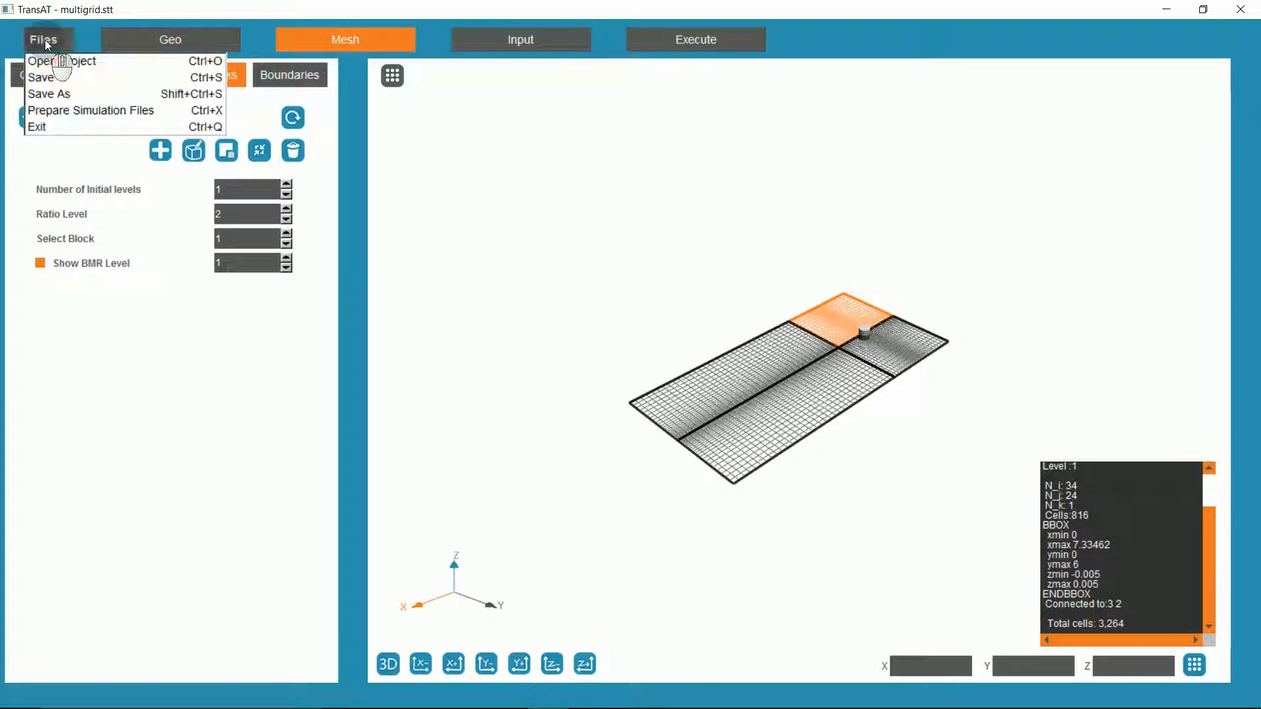
click(60, 67)
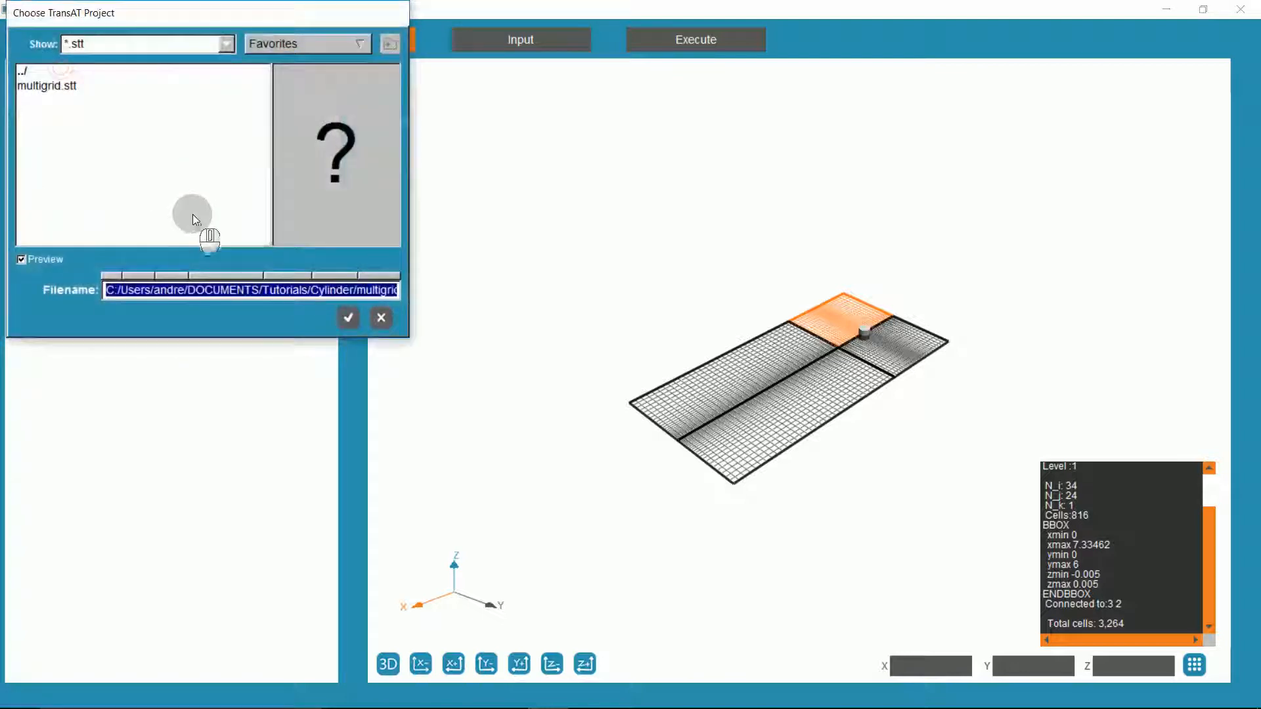
click(46, 75)
click(45, 77)
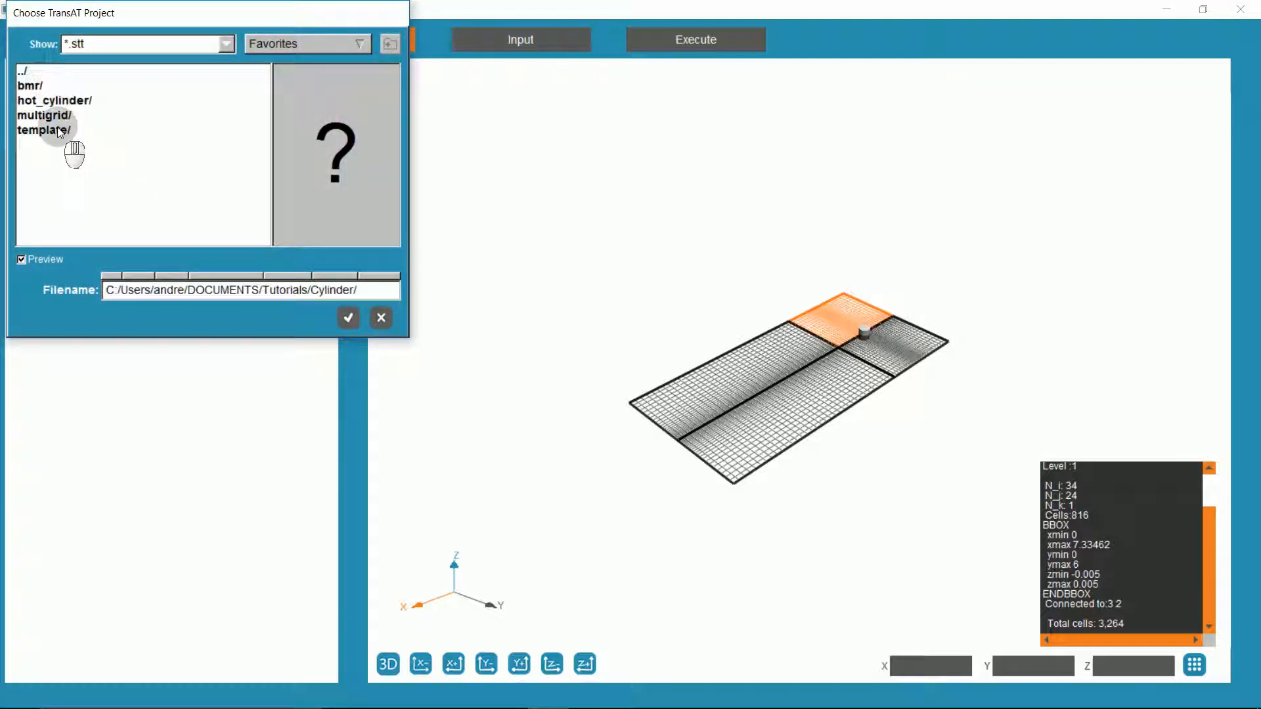
double_click(57, 132)
double_click(58, 92)
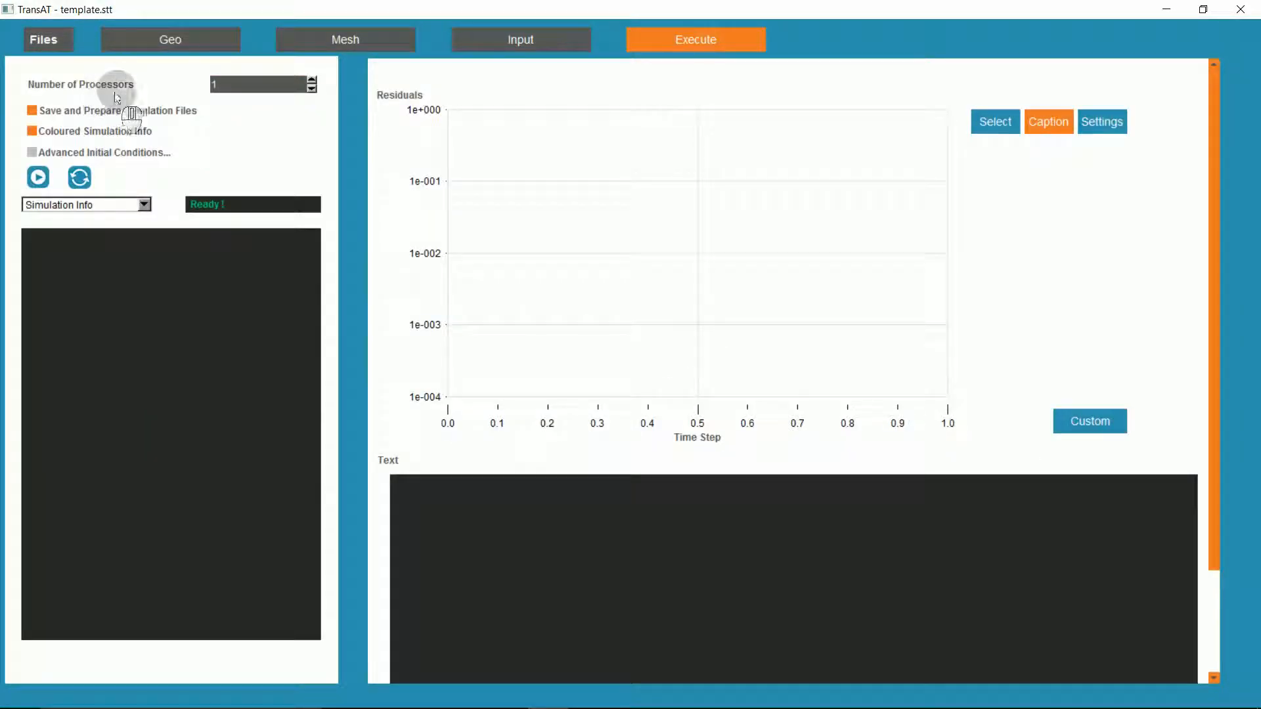
Step: Save a copy of the template project as bmr in the Cylinder/bmr directory
click(52, 42)
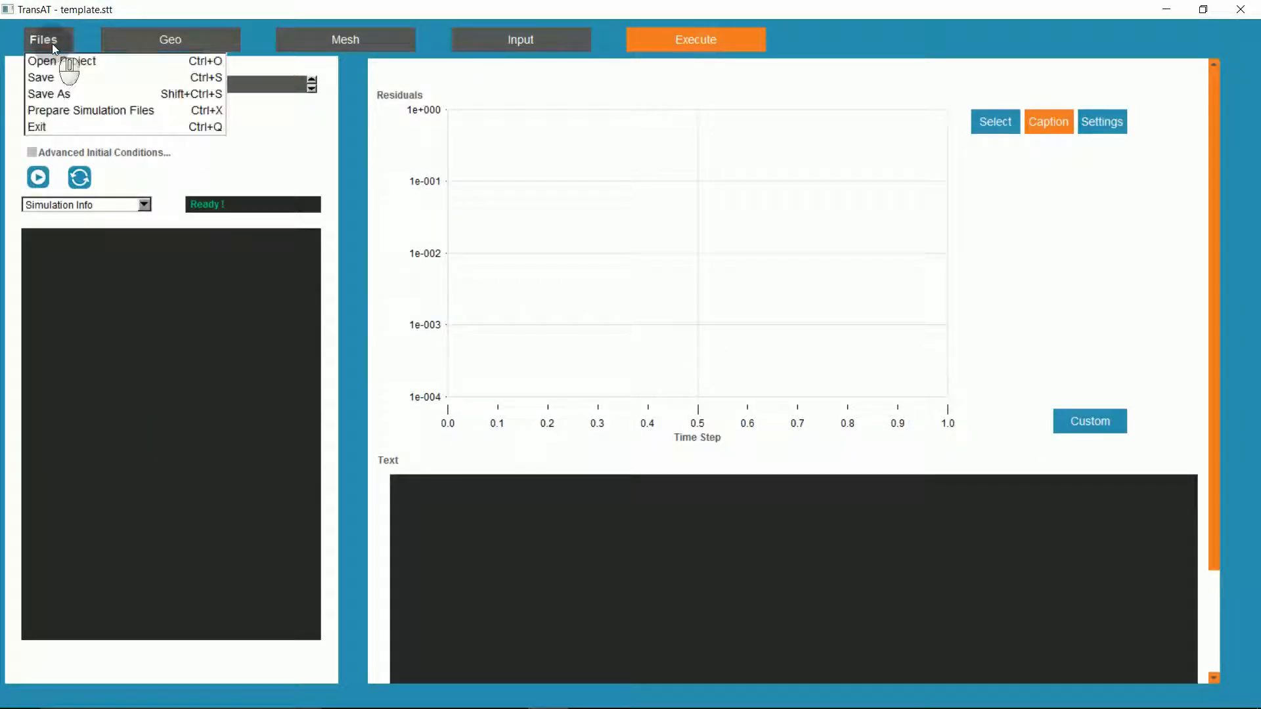
click(76, 95)
click(460, 327)
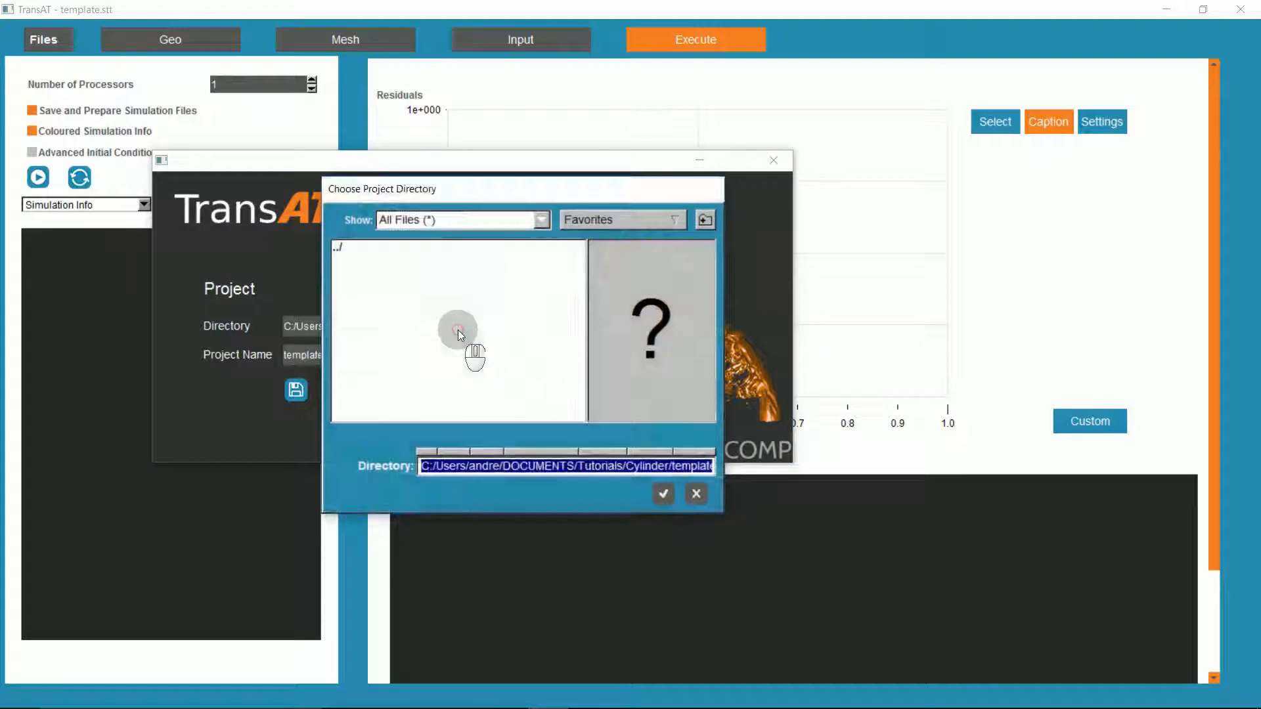
double_click(344, 250)
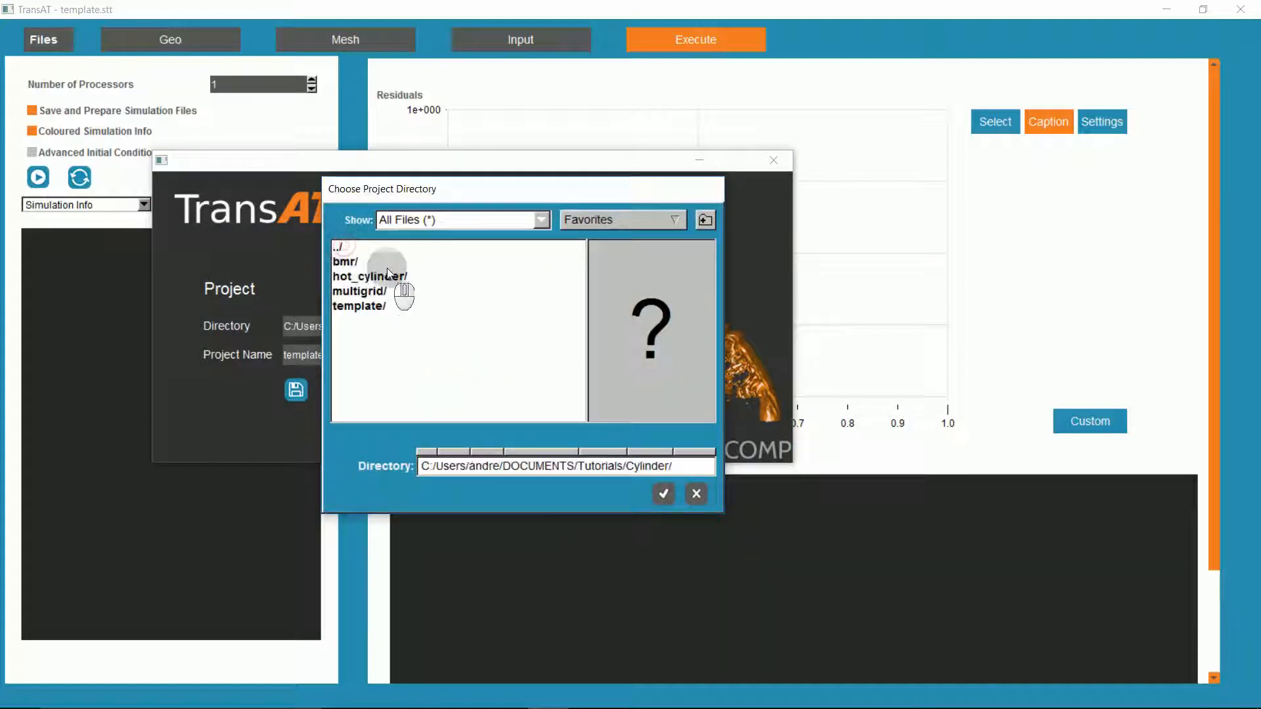
double_click(352, 260)
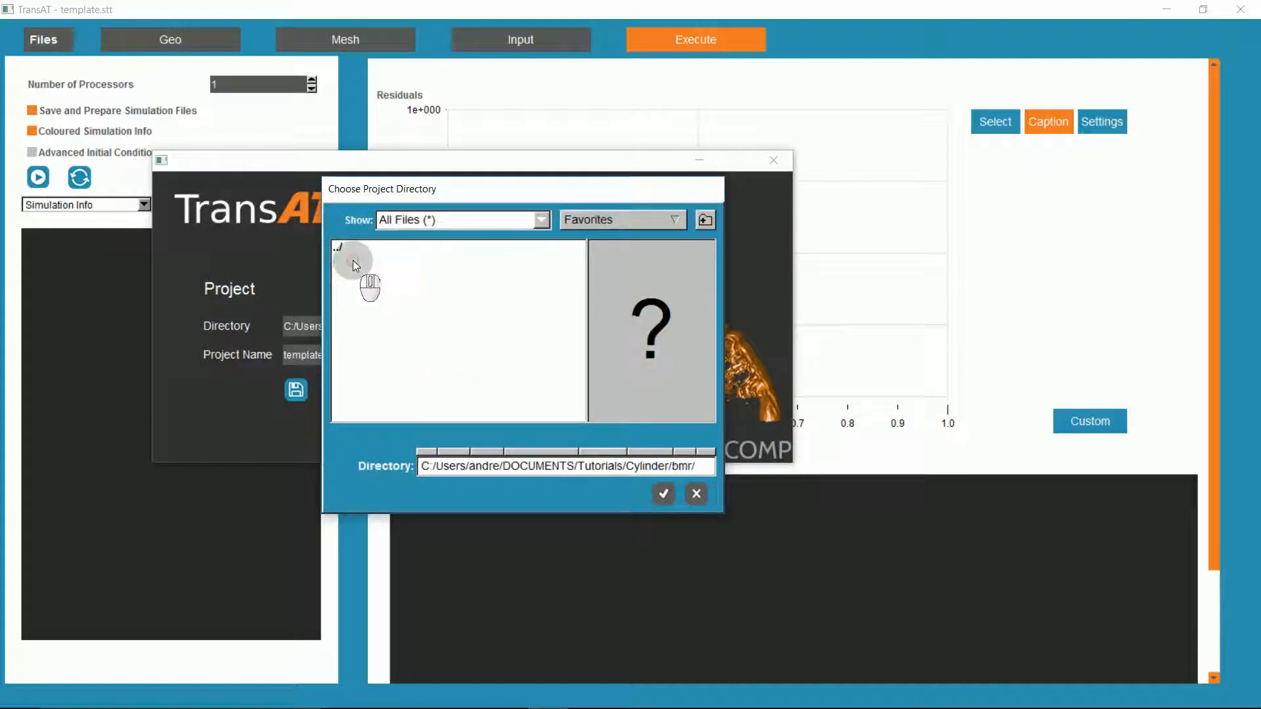
click(662, 492)
double_click(356, 359)
text(bmr)
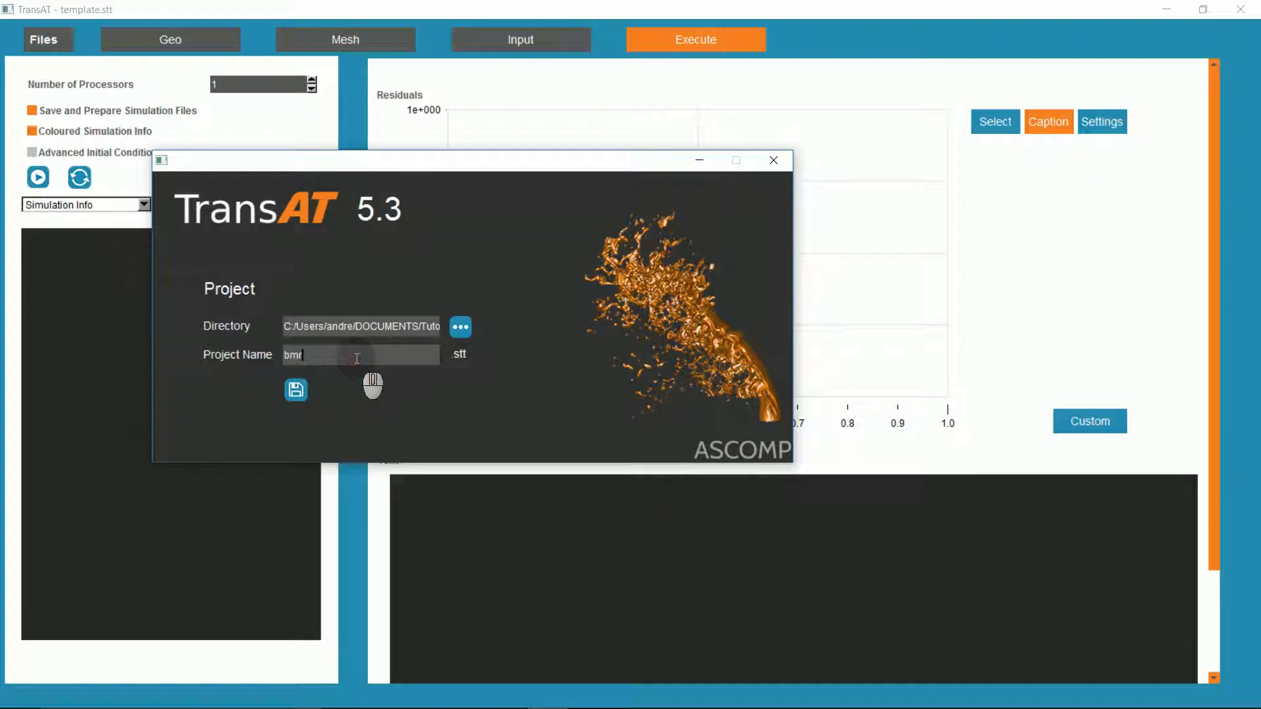
click(297, 390)
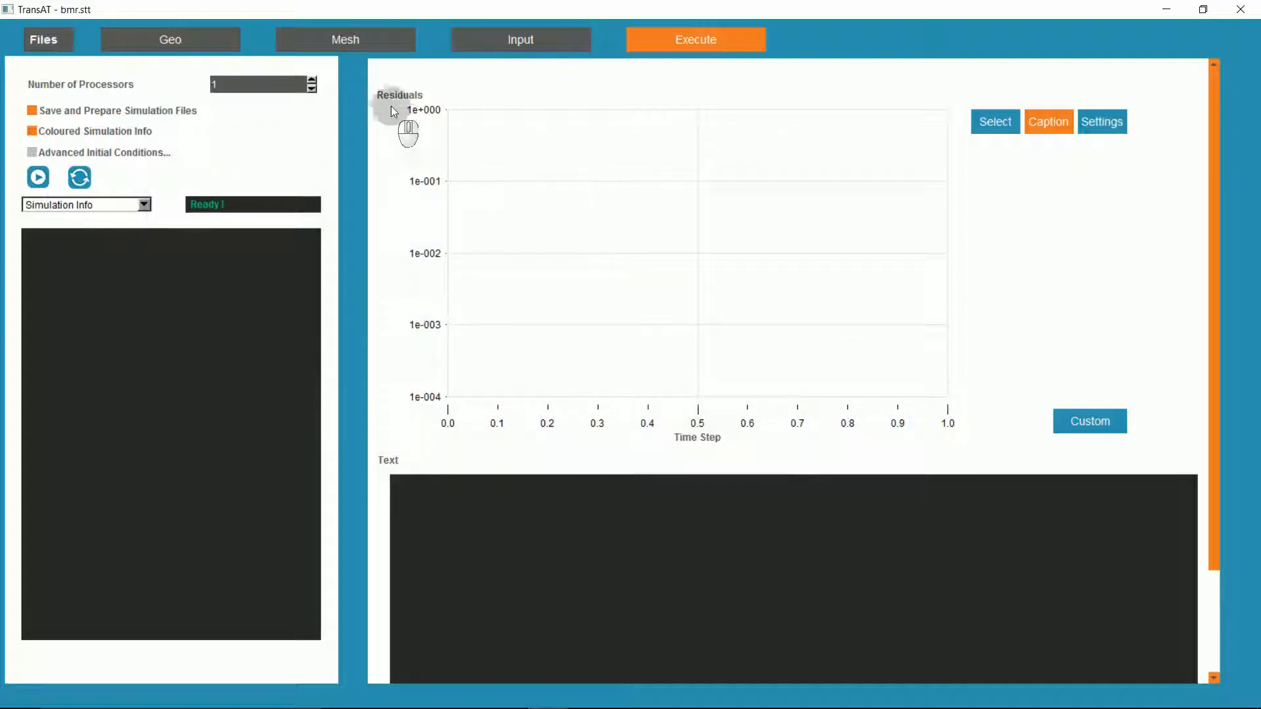
Step: Set the bmr grid to Nx 41 in the X direction and Ny 31 in the Y direction
click(354, 41)
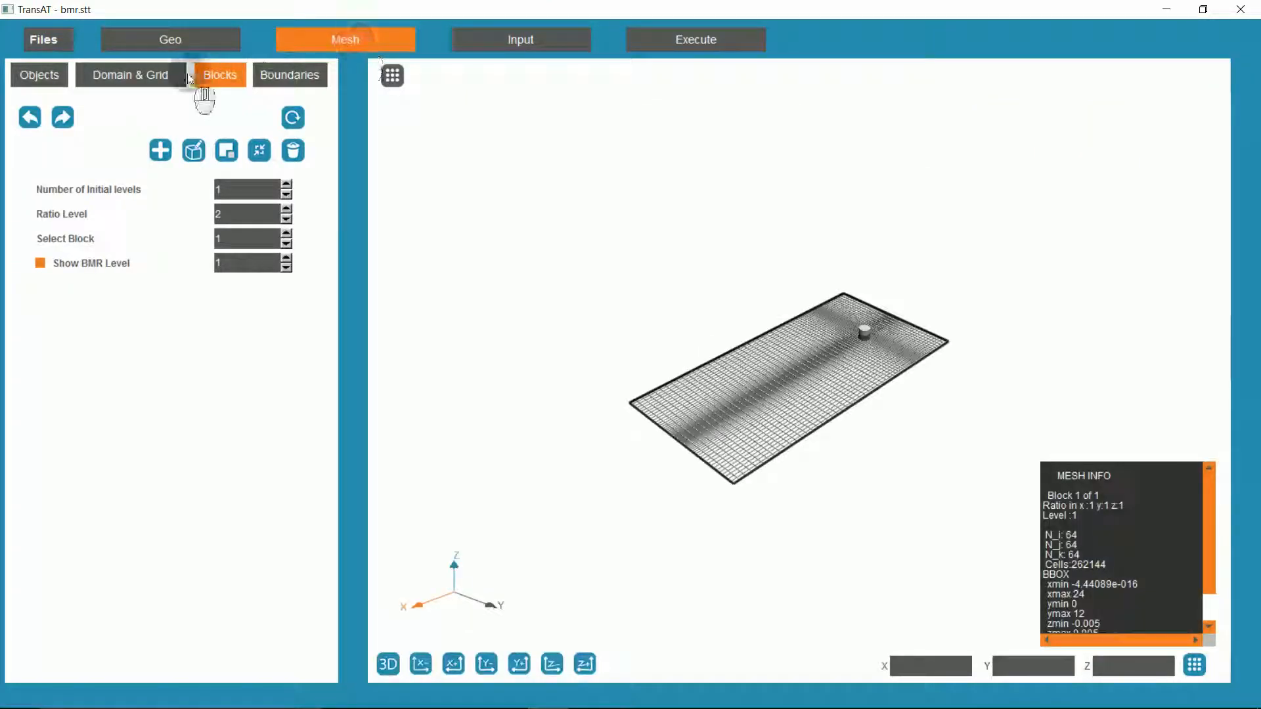
click(168, 73)
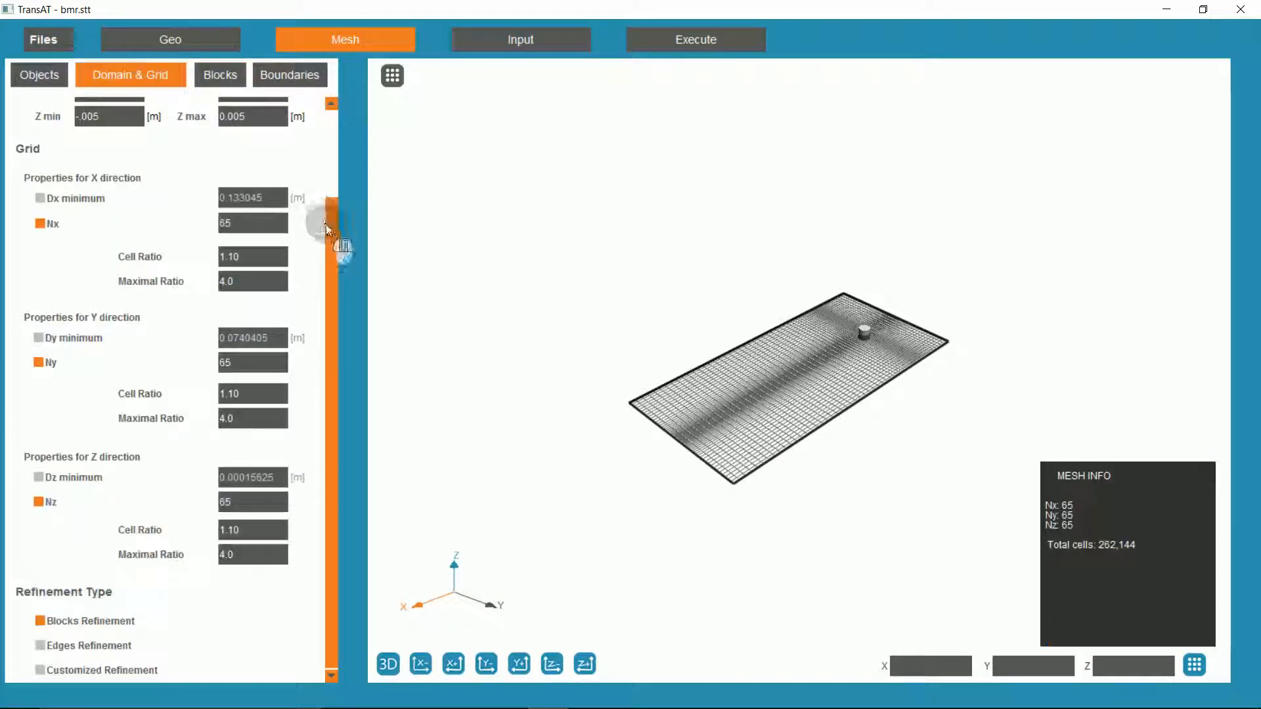
drag(329, 229, 347, 135)
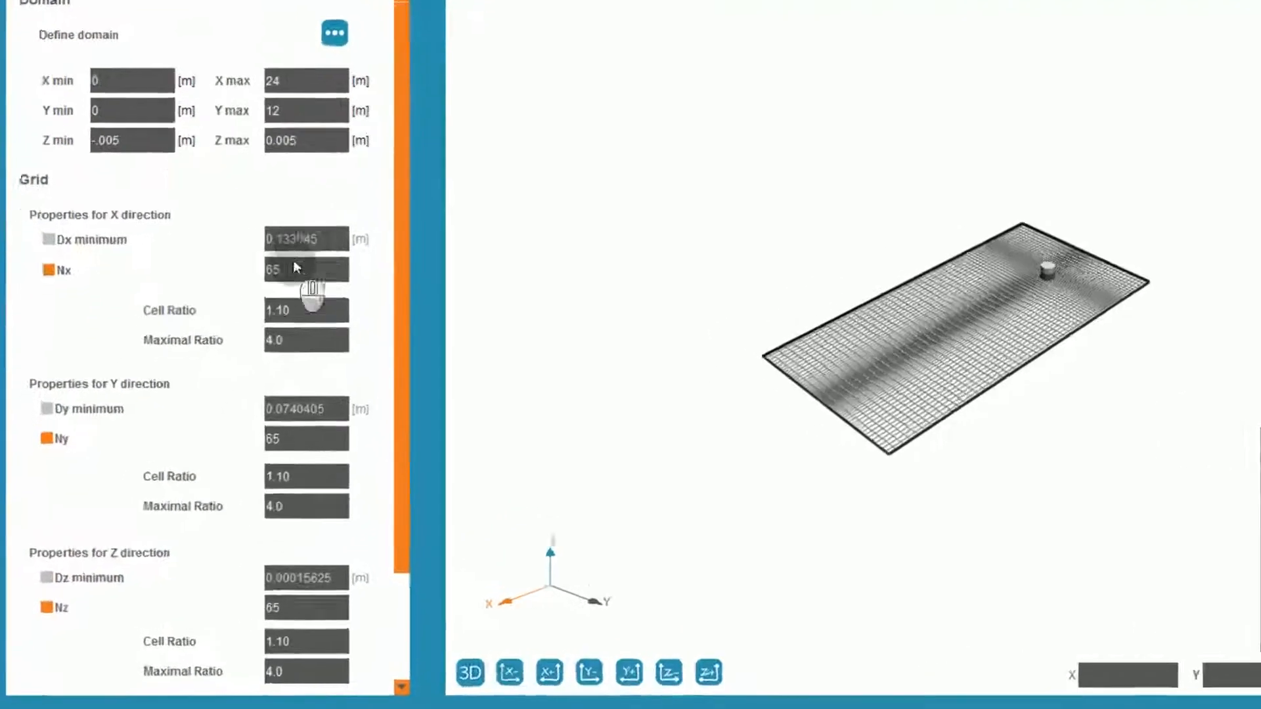
double_click(240, 331)
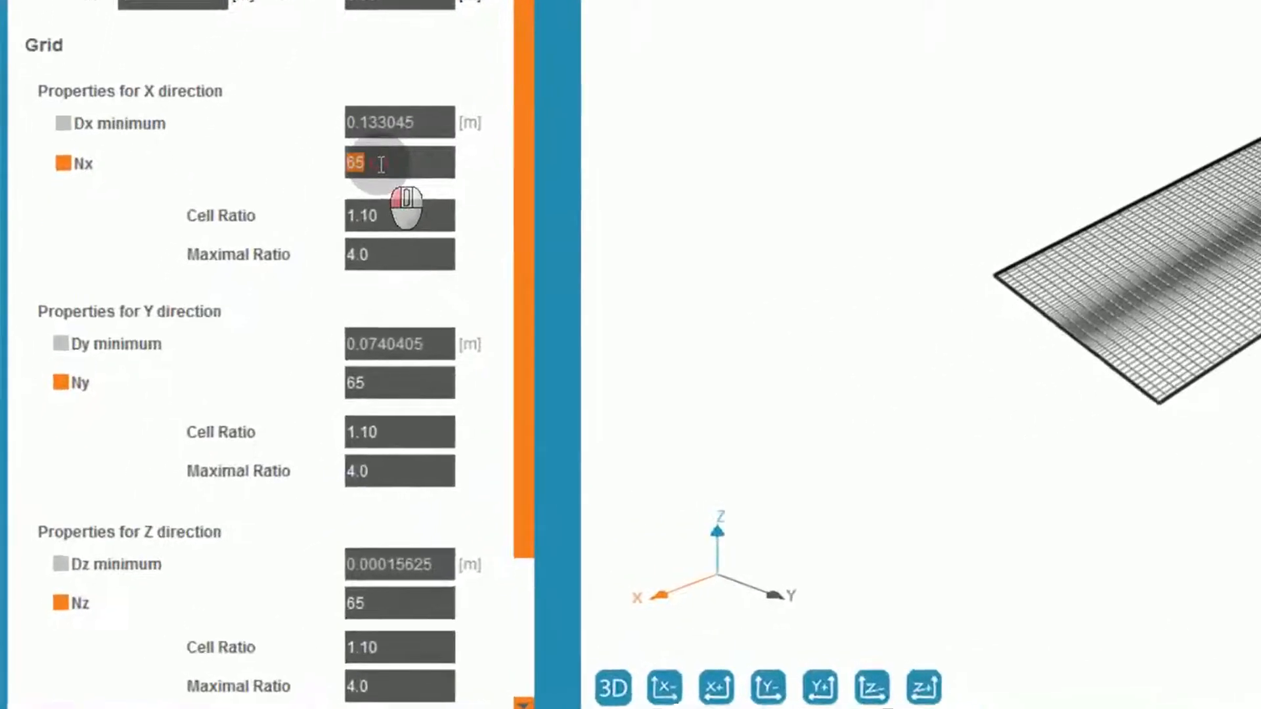
text(41)
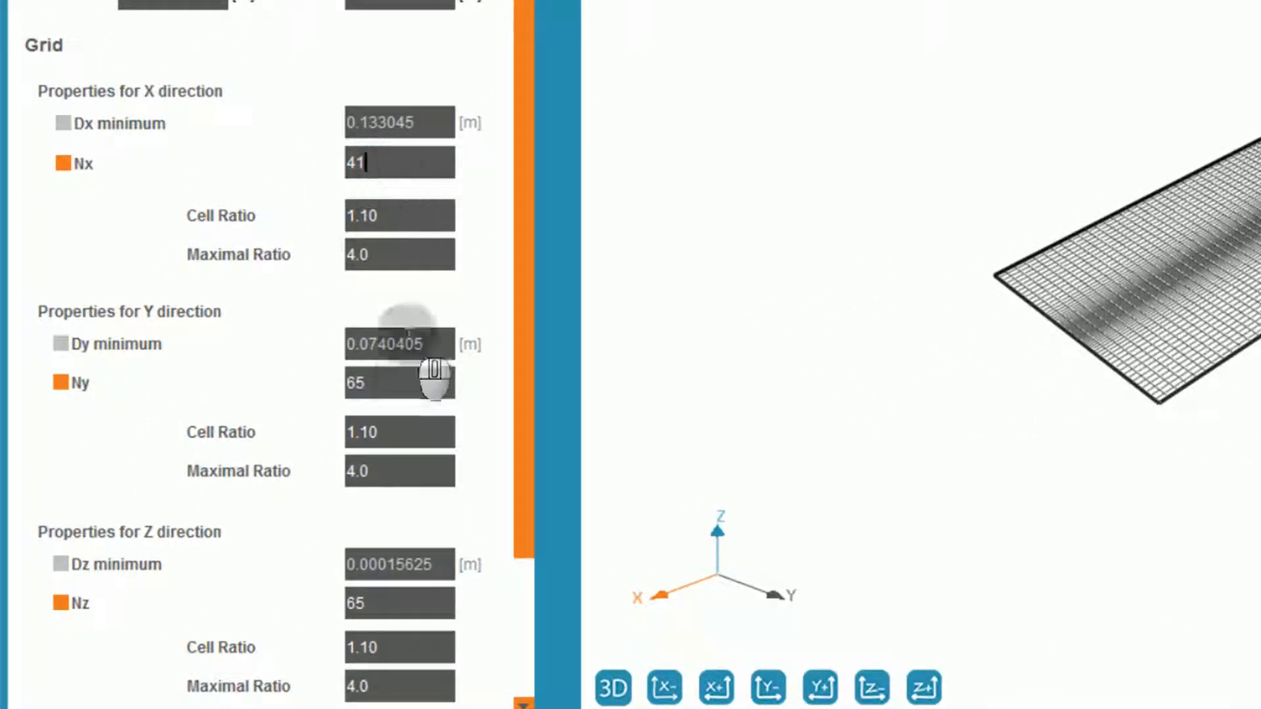
double_click(402, 383)
text(3)
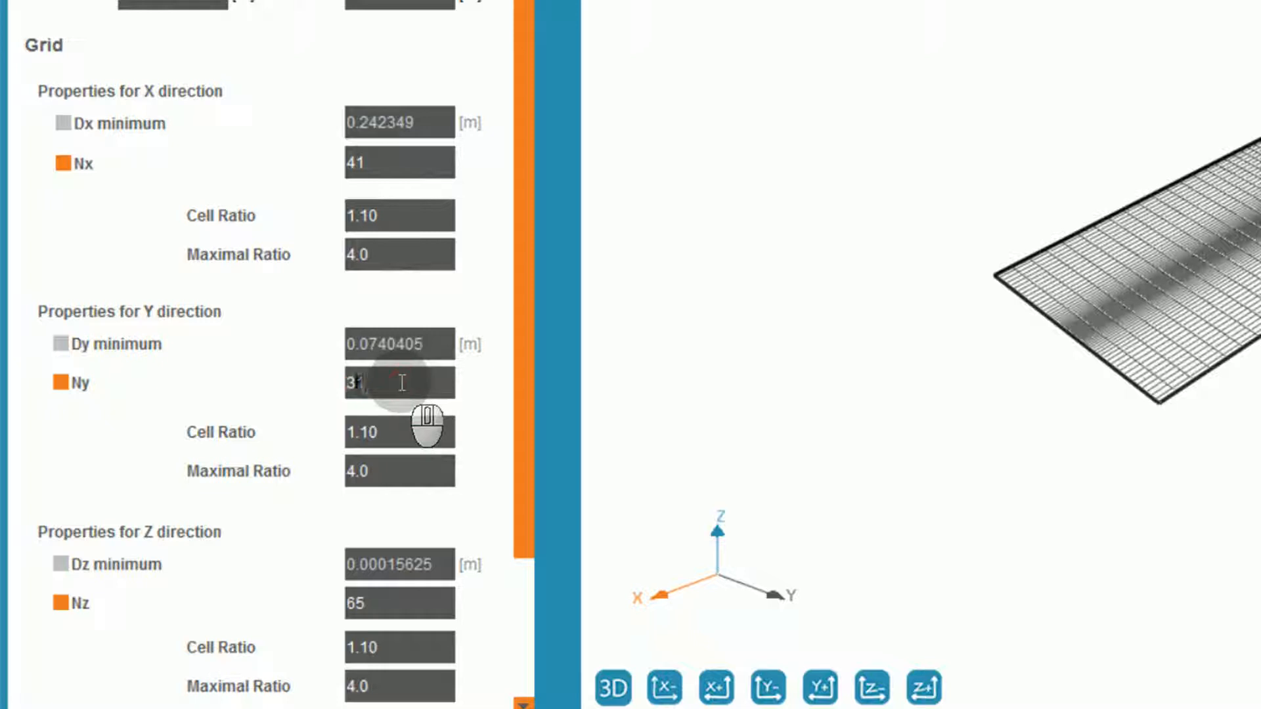
text(1)
Step: Set the Z direction grid to Nz 2 with a cell ratio of 1.00 and a maximal ratio of 1.0
double_click(382, 601)
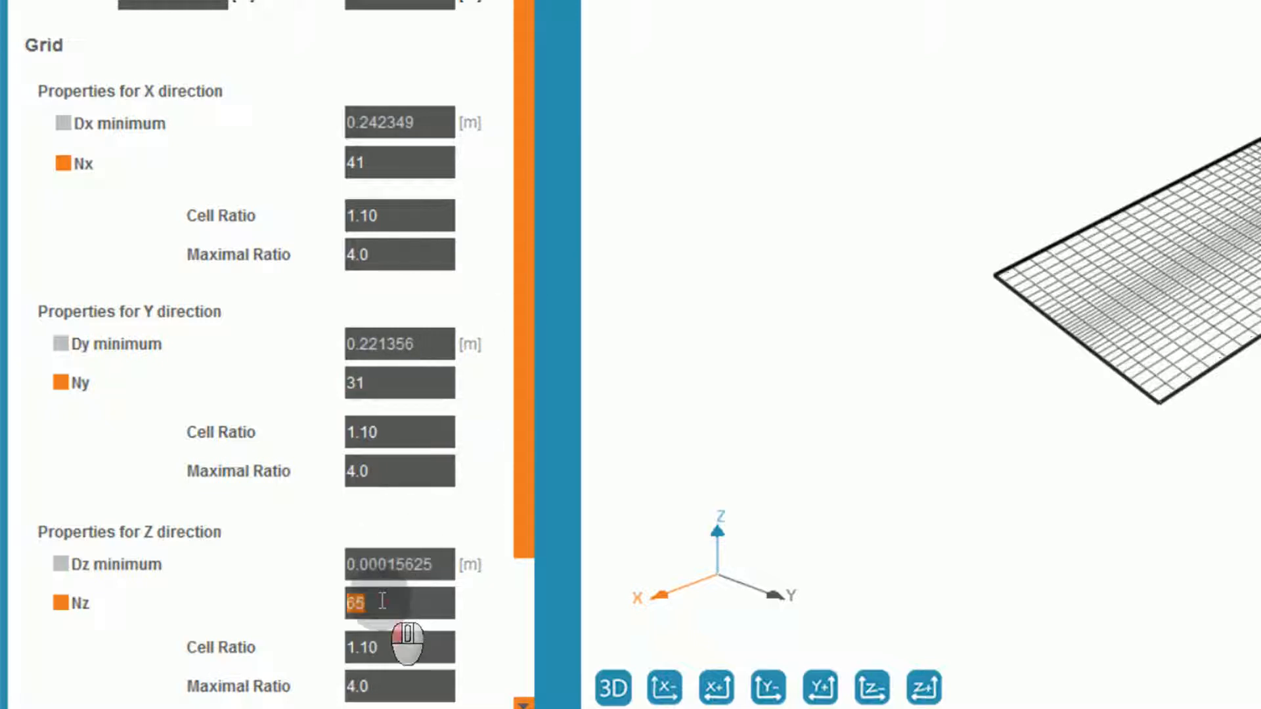
text(2)
drag(519, 533, 510, 693)
drag(395, 467, 350, 474)
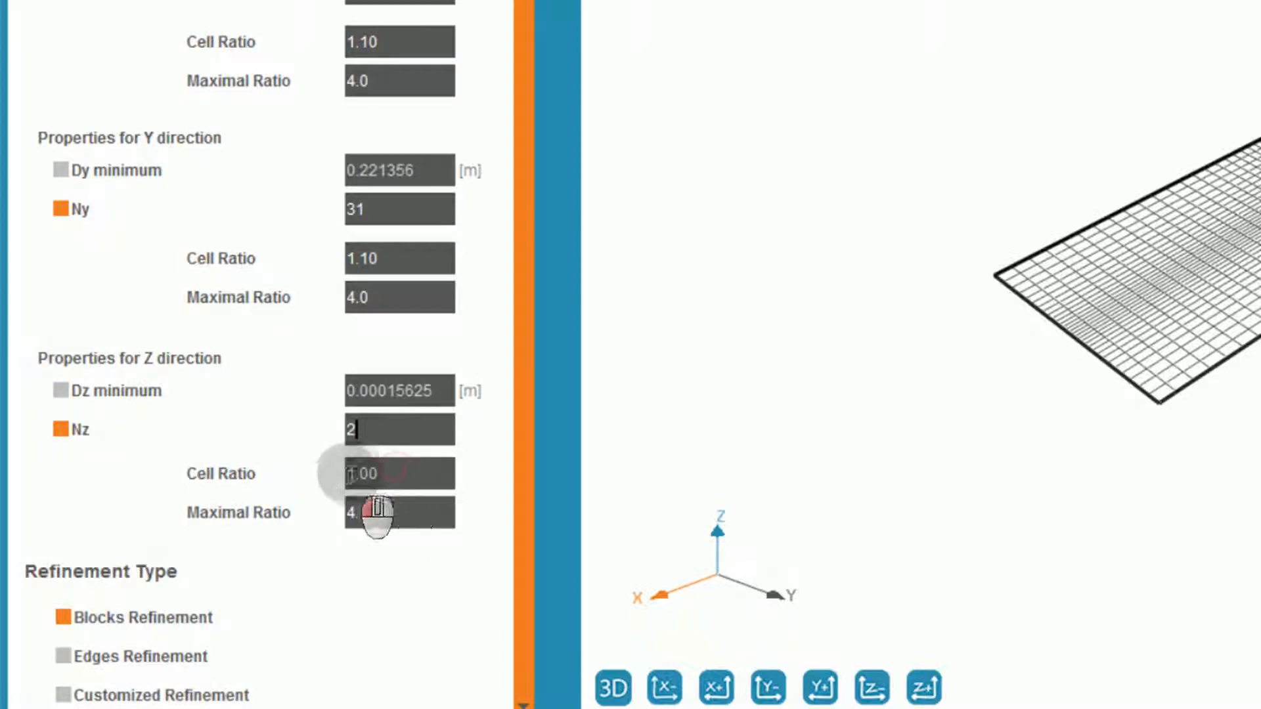
drag(420, 515, 298, 518)
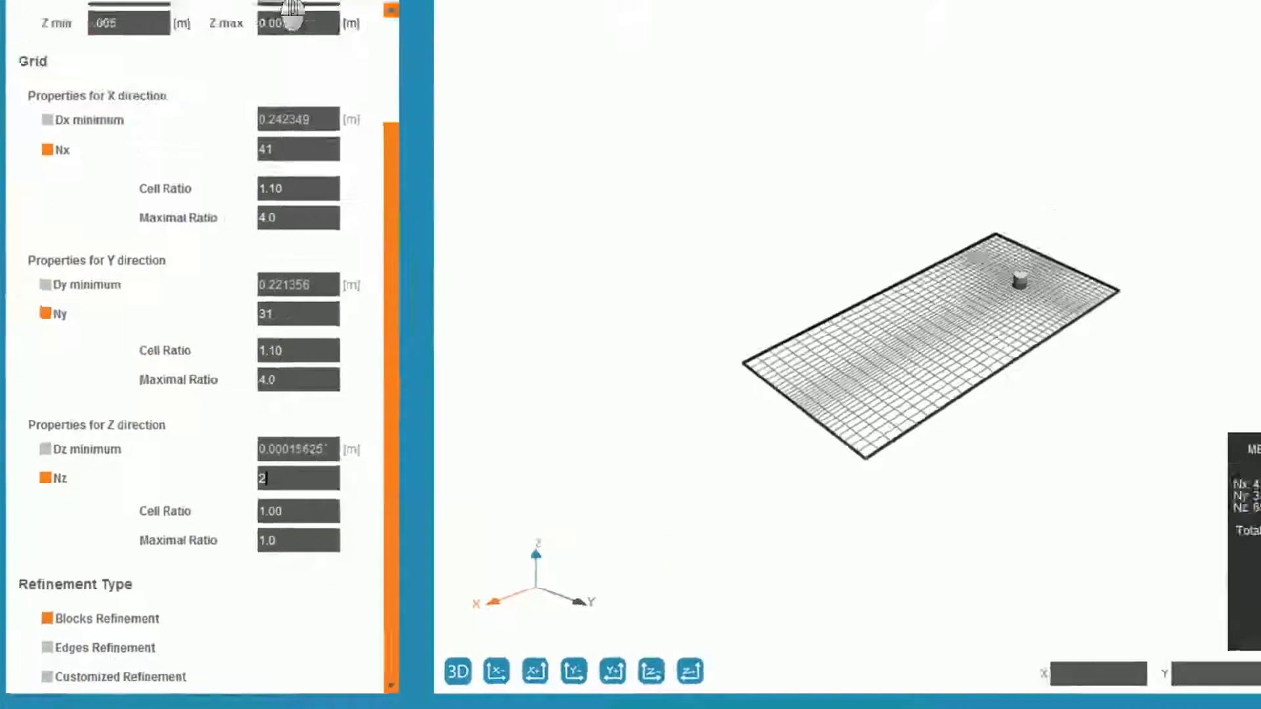
Step: Start adding a son block and roughly narrow its Y range to about 2.9 to 9.4 around the cylinder
click(220, 74)
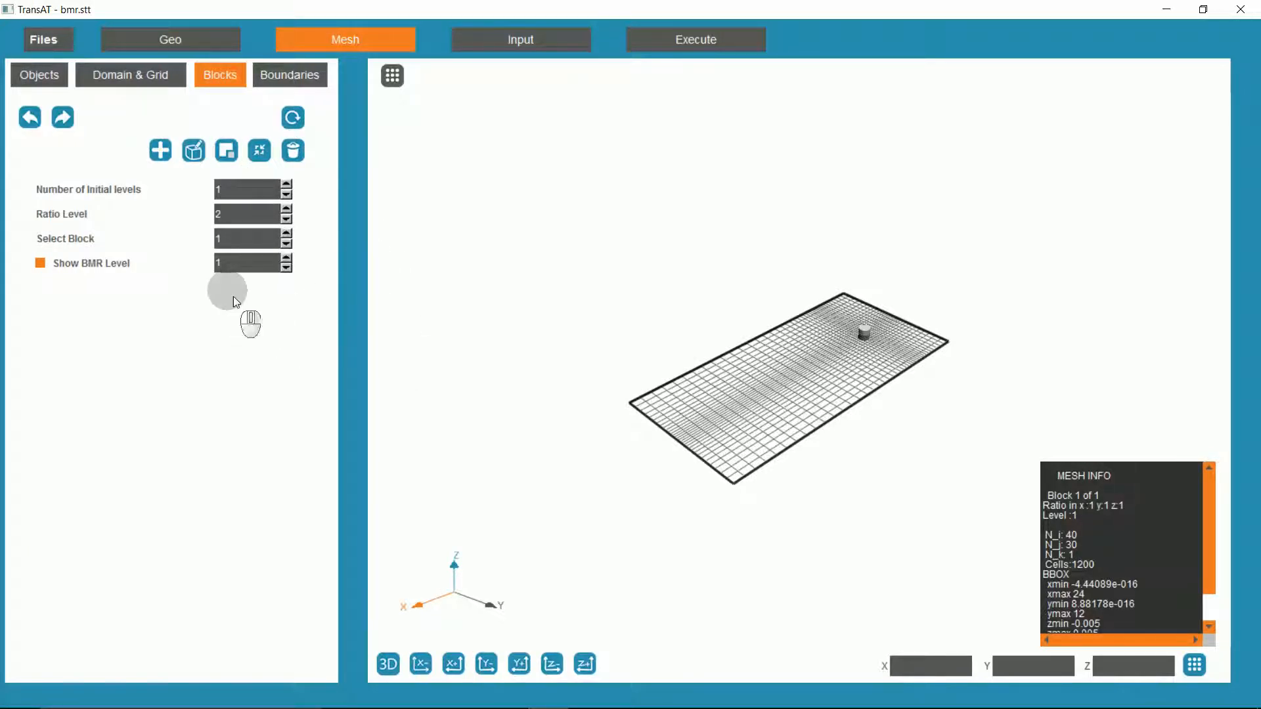
click(161, 151)
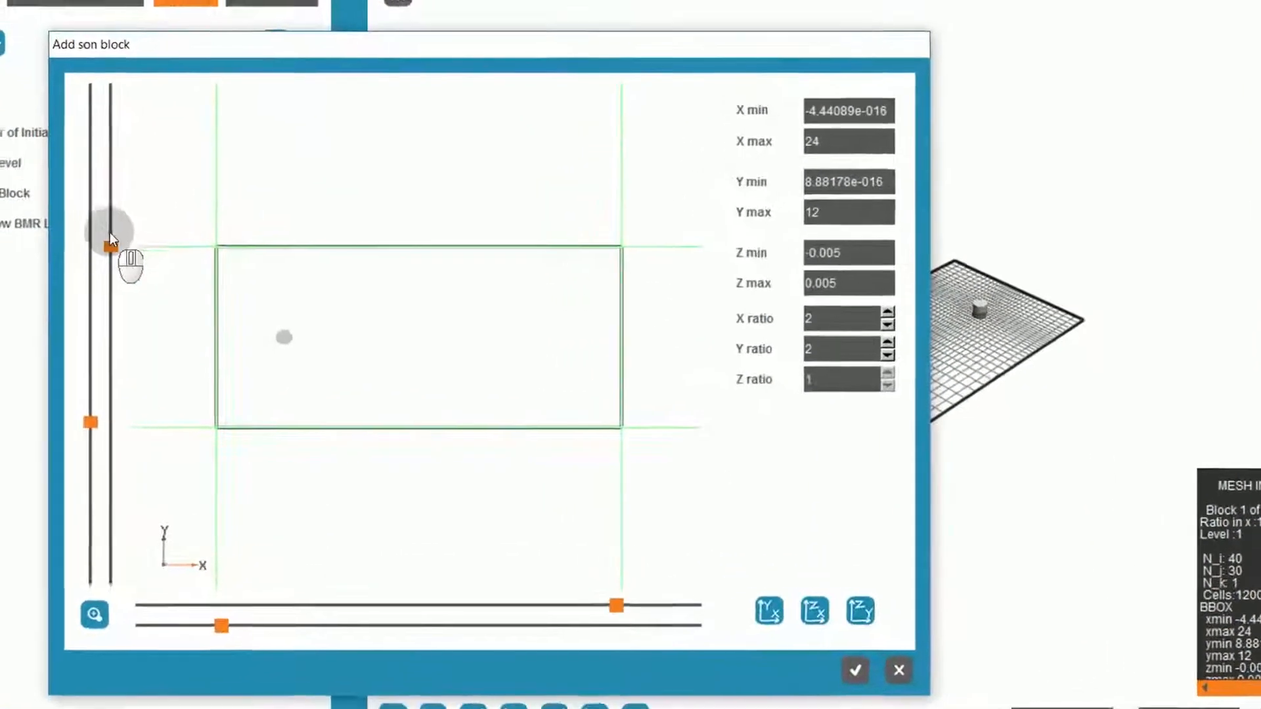
drag(151, 277, 105, 284)
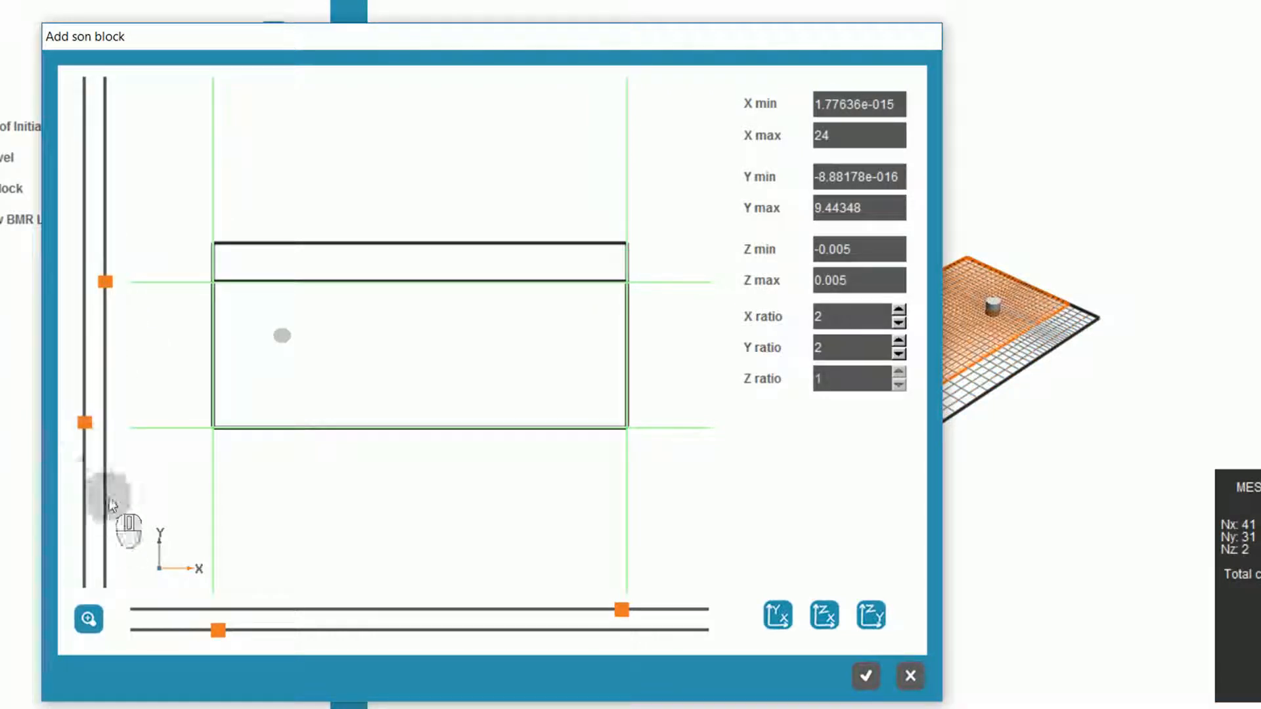
drag(84, 423, 85, 379)
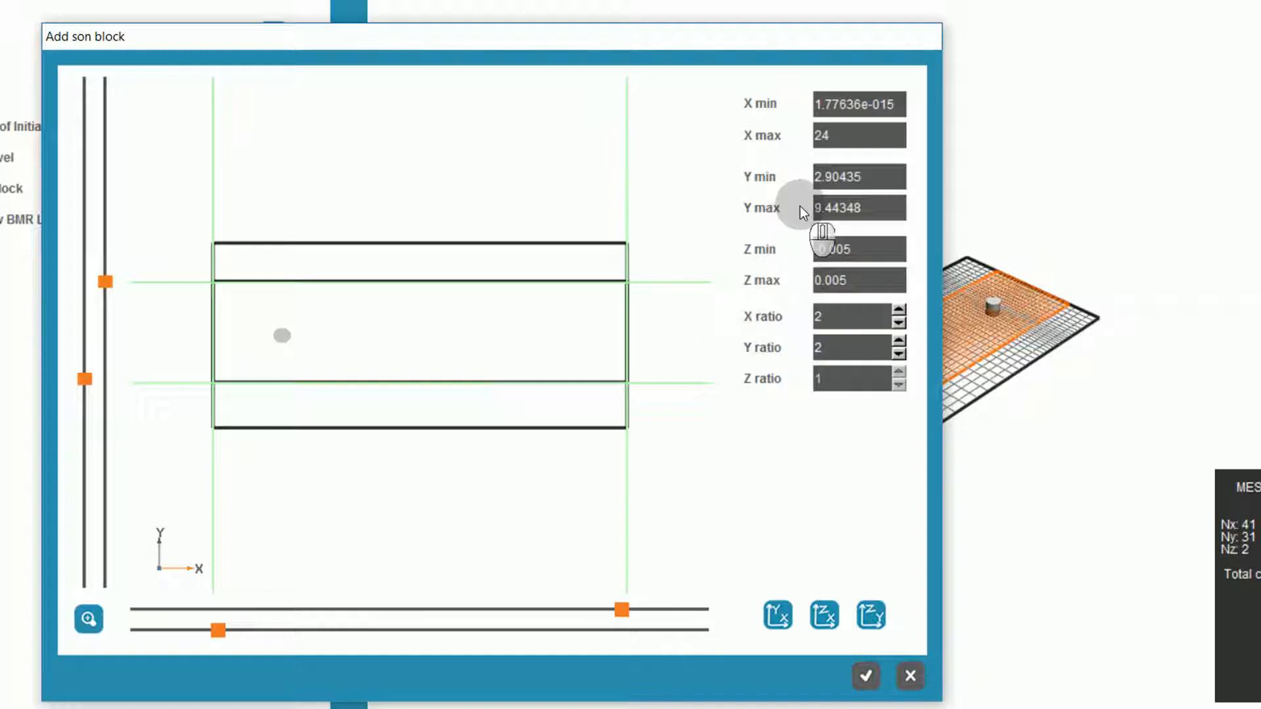
Step: Limit the son block's X range to a minimum of 3 and a maximum of 10
click(841, 105)
double_click(829, 99)
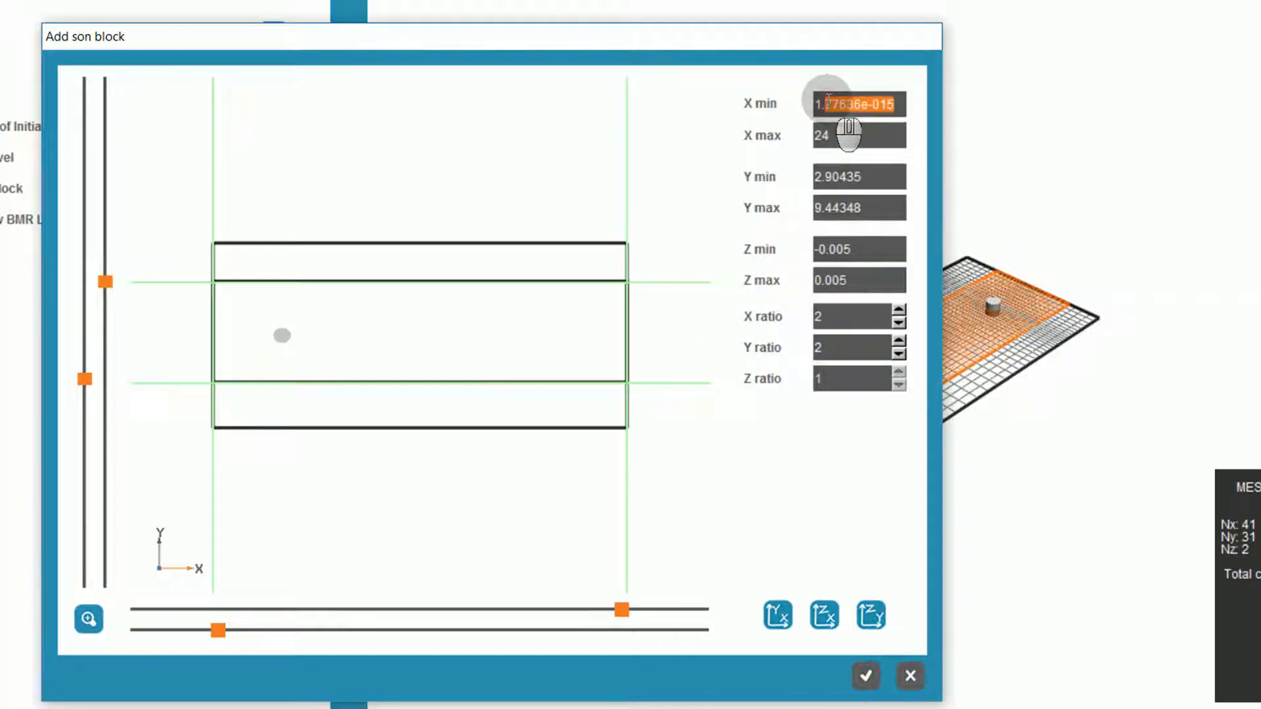
key(BackSpace)
click(838, 134)
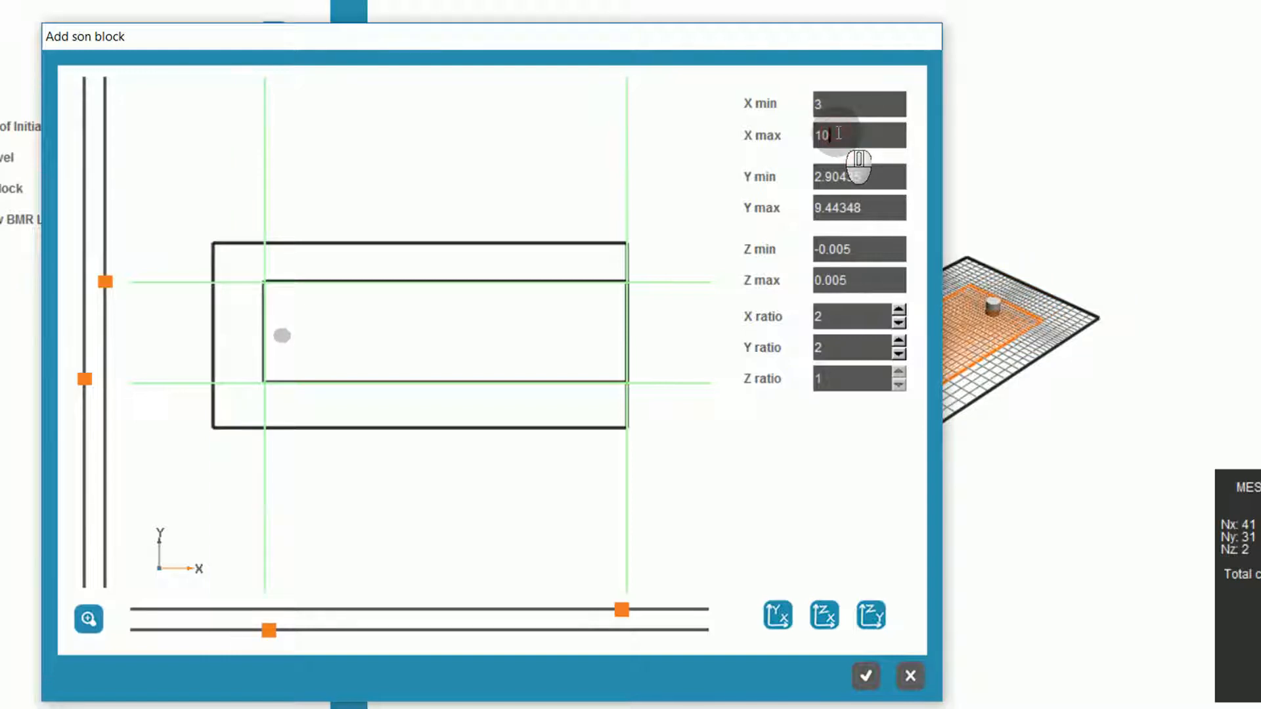
text(10)
Step: Set the son block's Y min to 4.5 and Y max to 7.5, and create the block
double_click(843, 177)
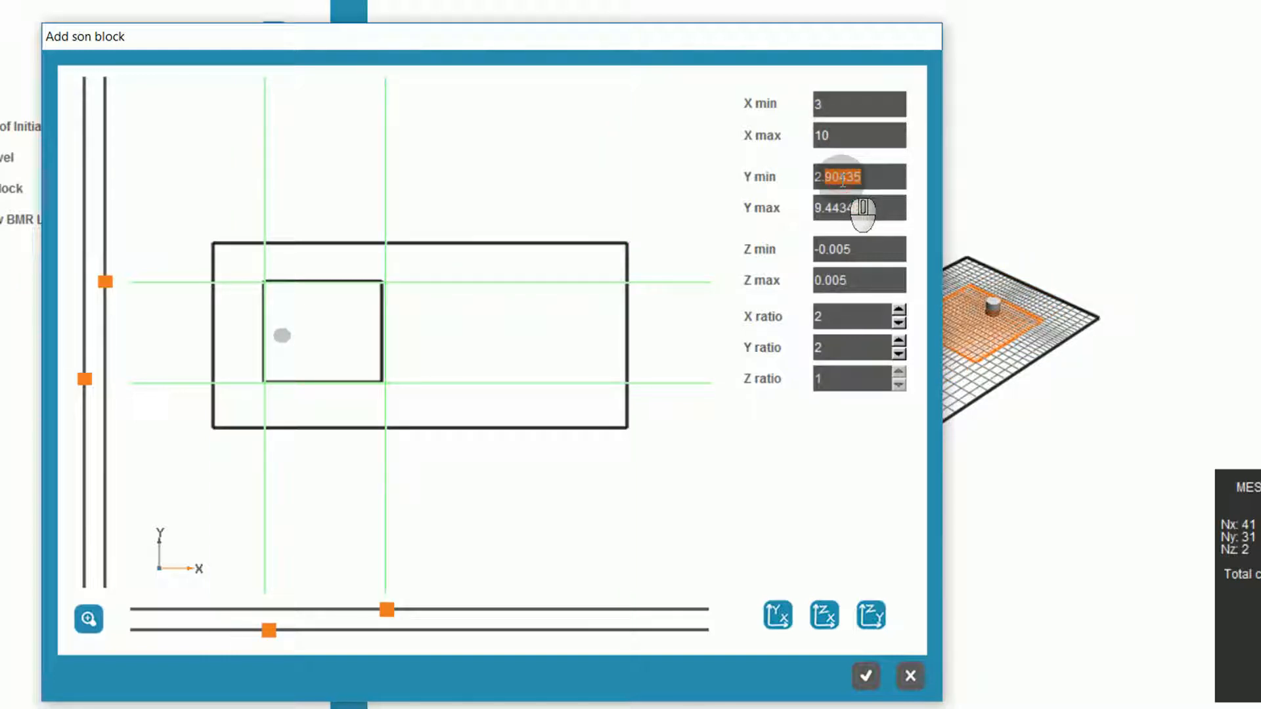
key(BackSpace)
key(BackSpace)
key(BackSpace)
double_click(842, 207)
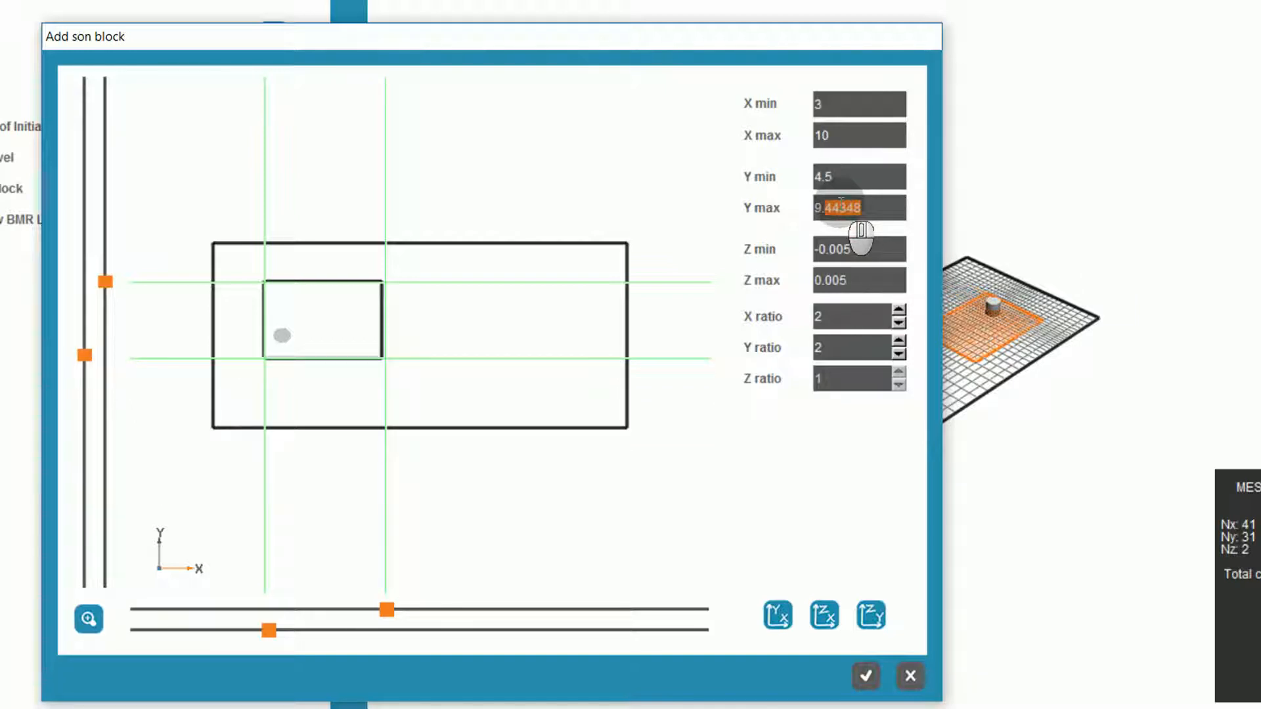
key(BackSpace)
key(BackSpace)
key(BackSpace)
text(7.5)
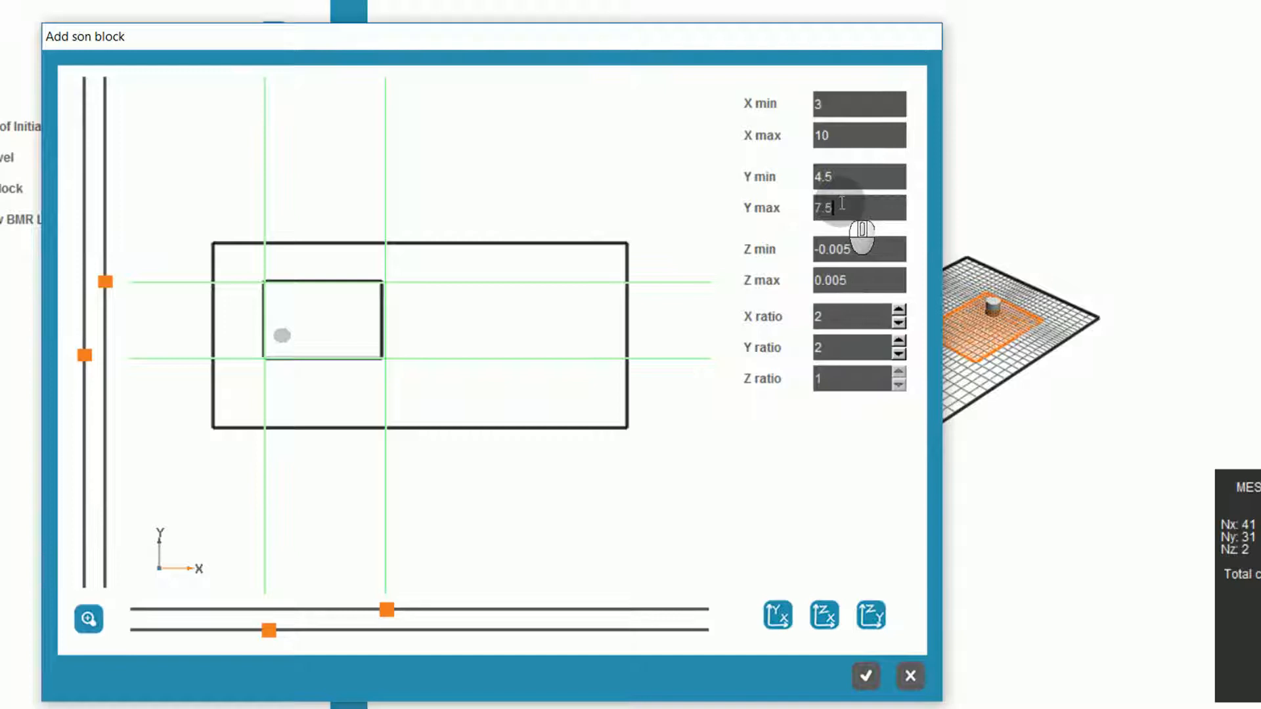
click(873, 676)
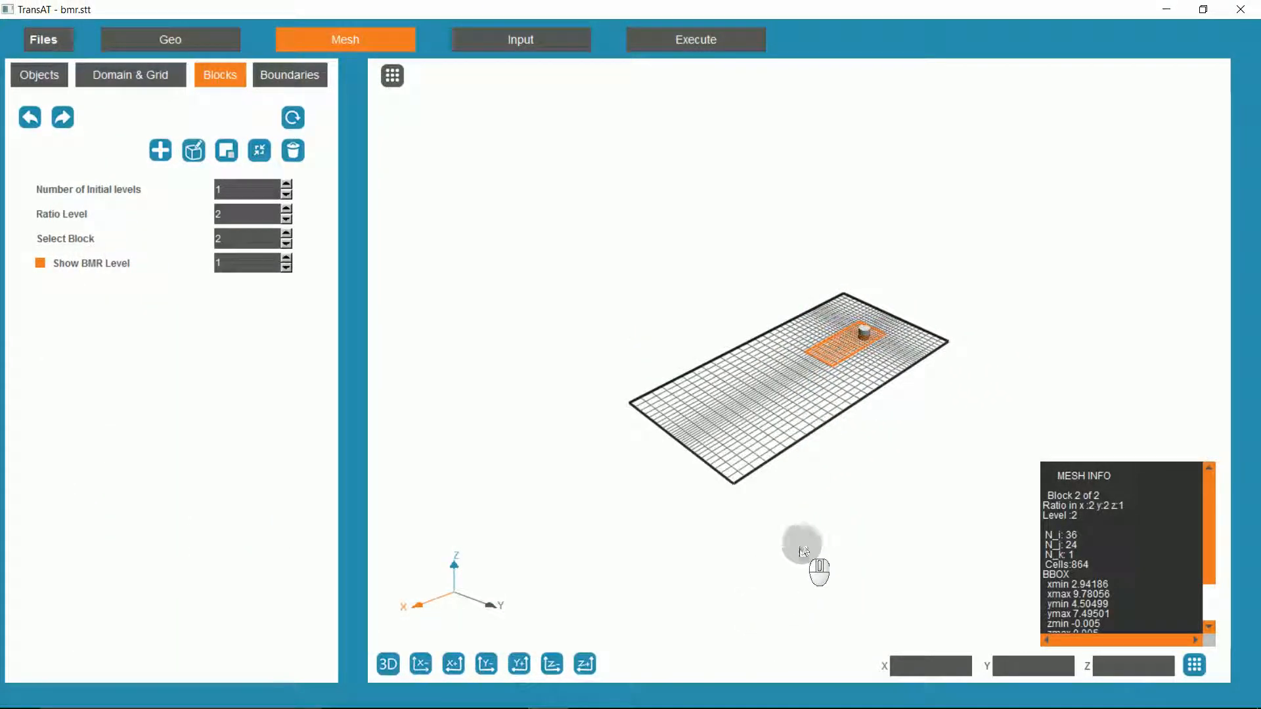
Step: Divide block 1, the full-domain block, into two blocks along X and review its mesh information
drag(849, 469, 885, 436)
scroll(888, 441, up, 3)
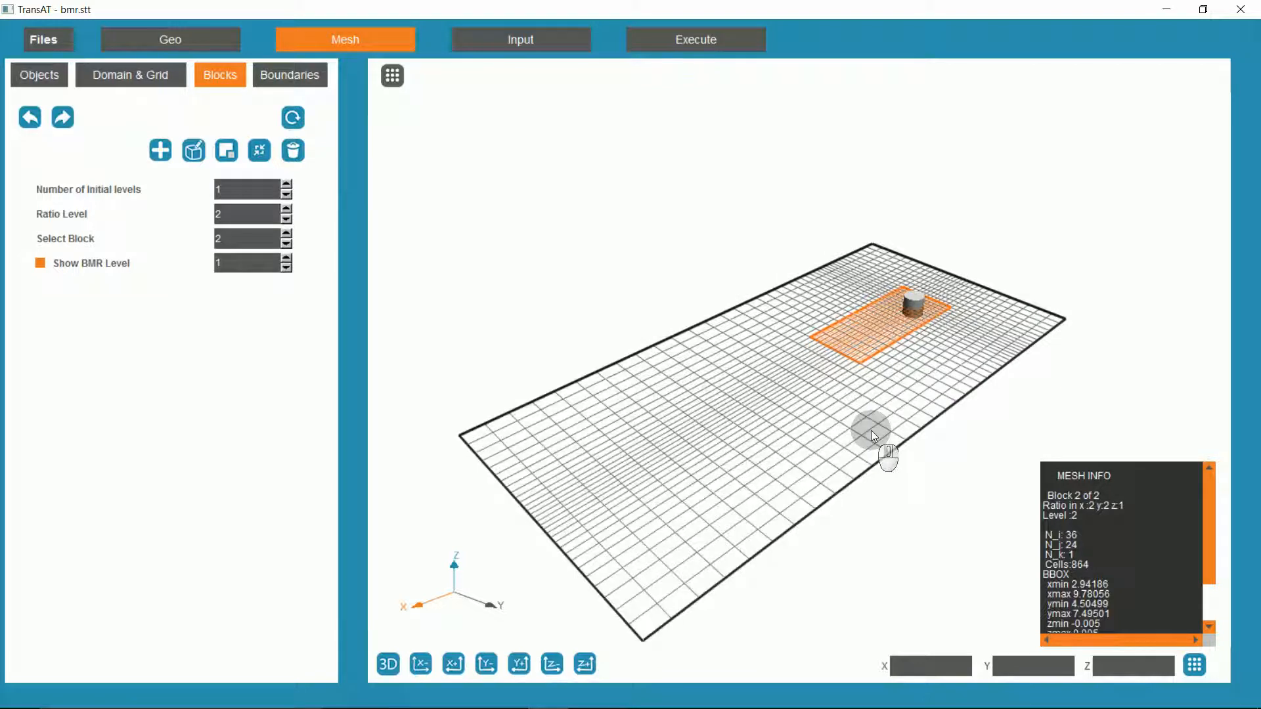
click(286, 244)
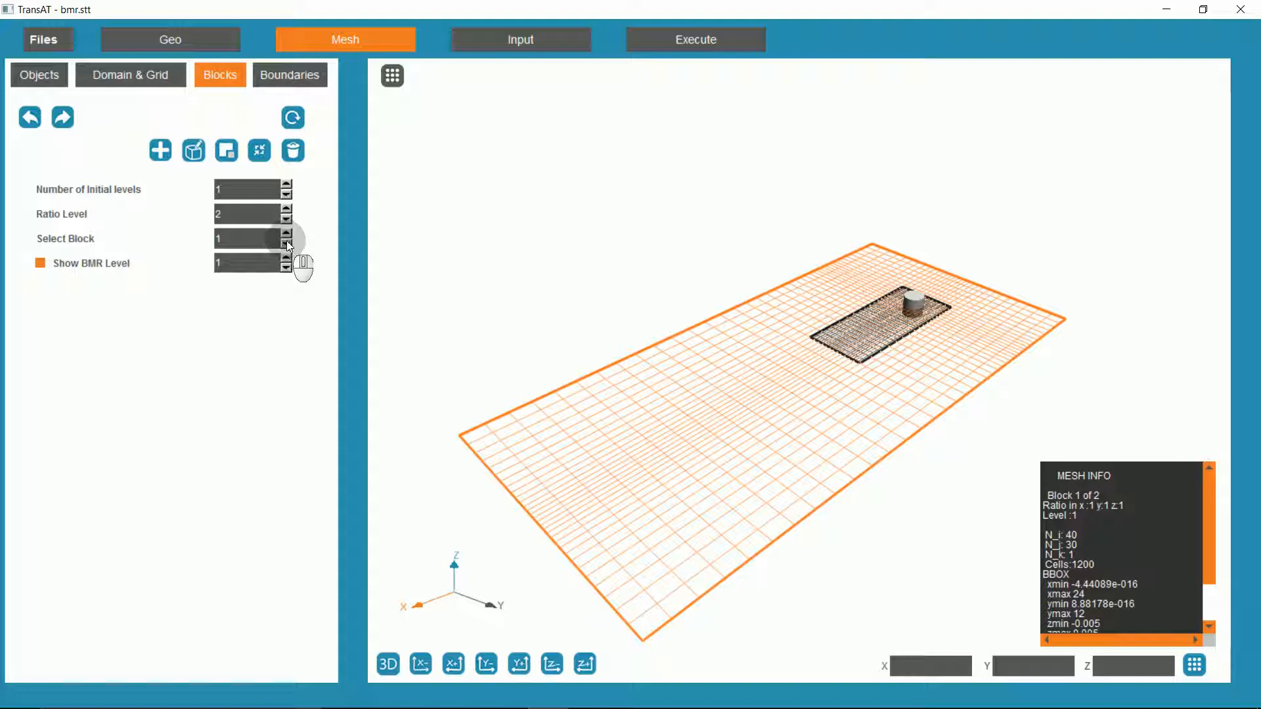
click(262, 157)
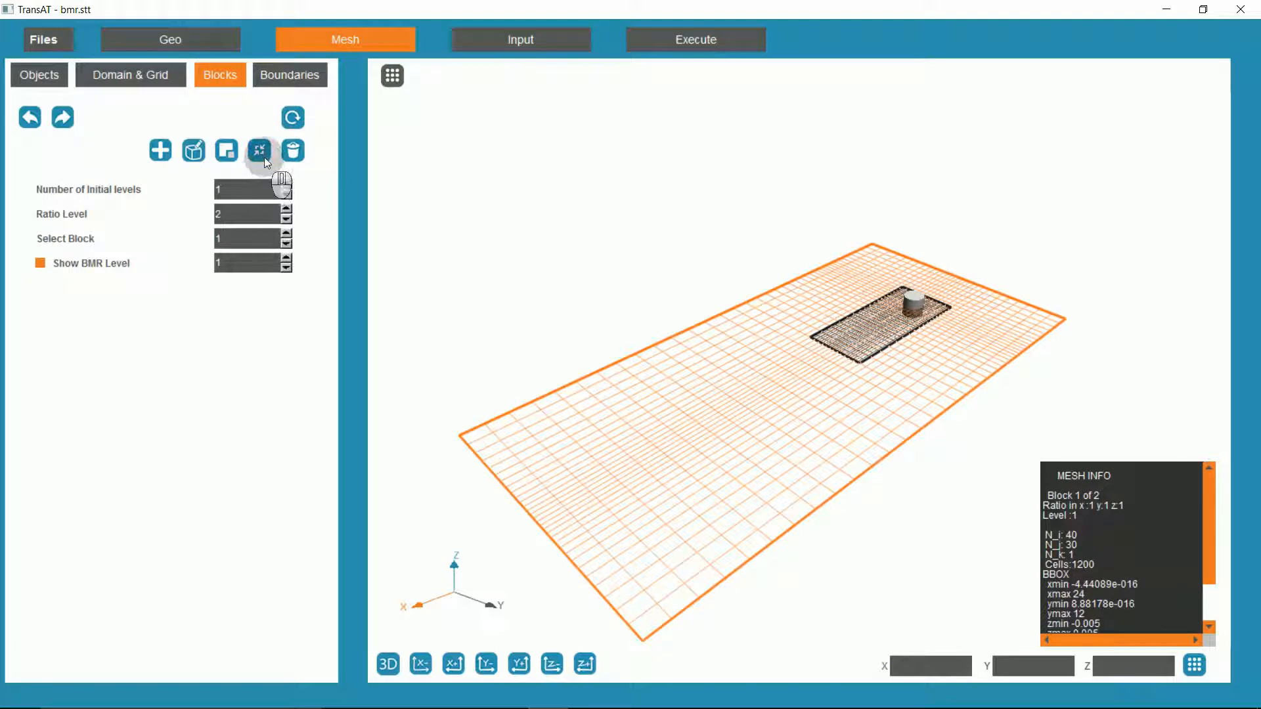
click(277, 212)
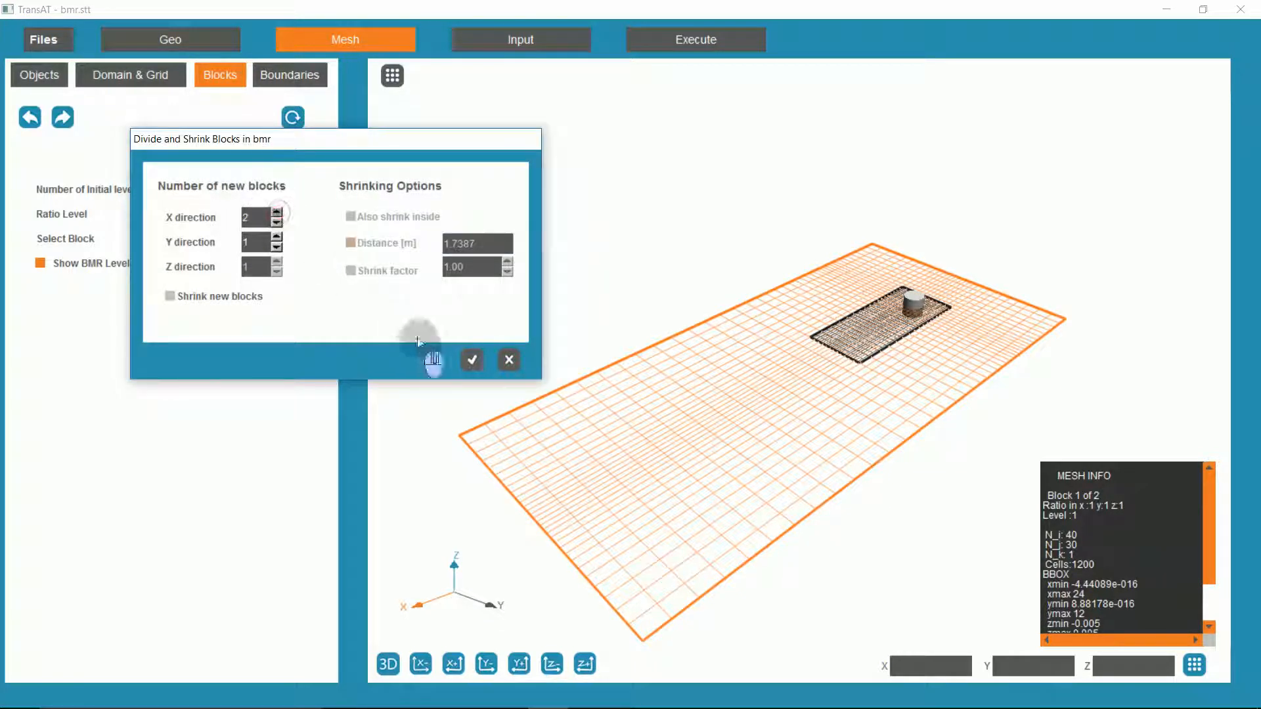
click(471, 360)
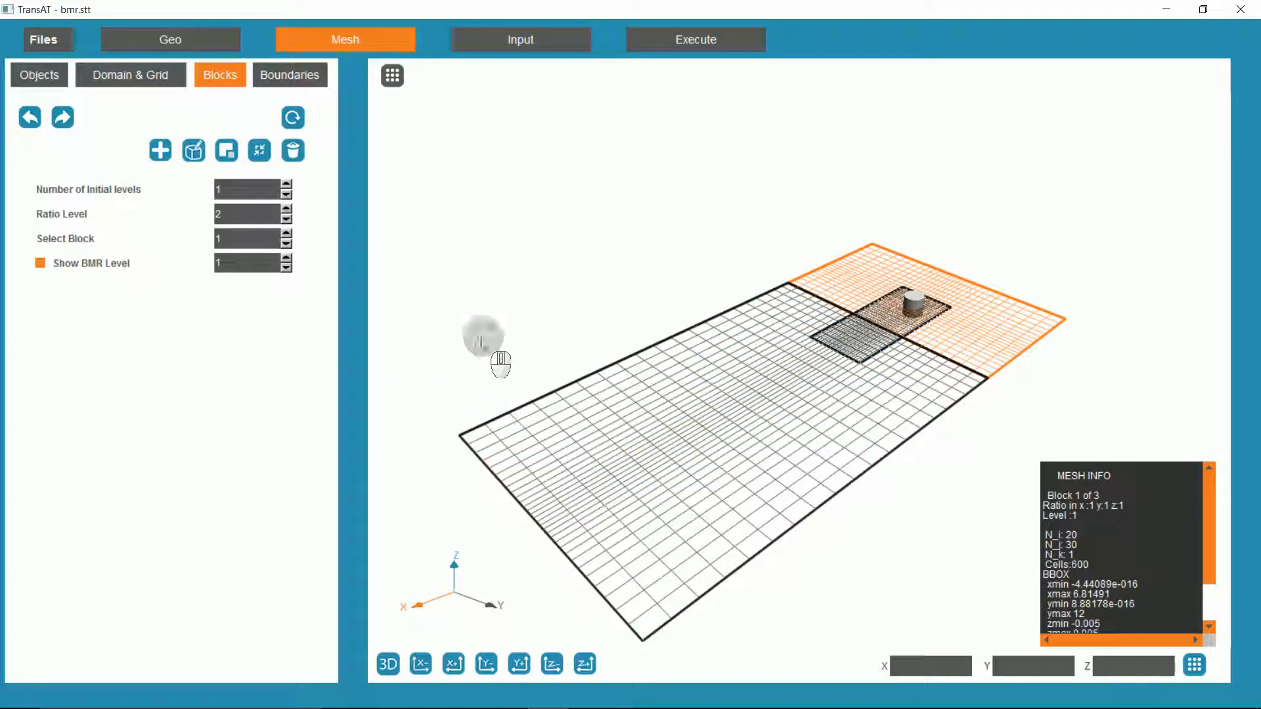
scroll(1176, 509, down, 2)
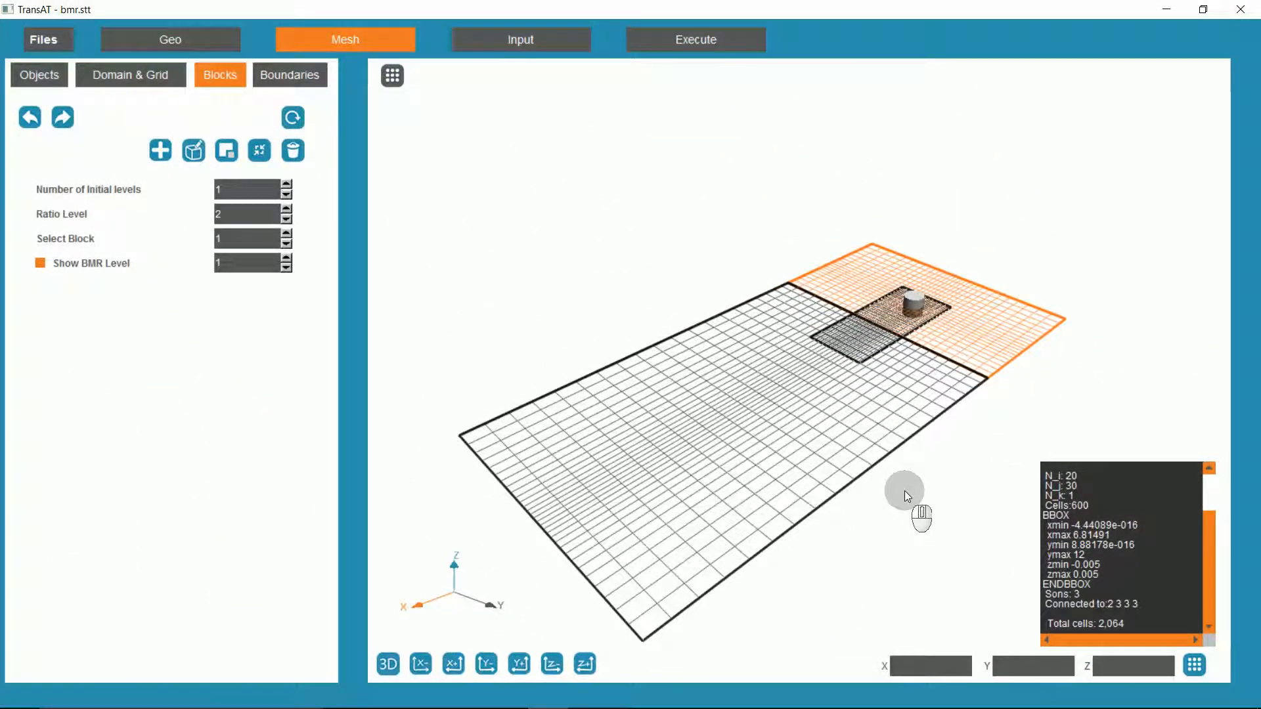
Step: Save the bmr project and save a copy of it as hot_cylinder in the Cylinder/hot_cylinder directory
click(53, 42)
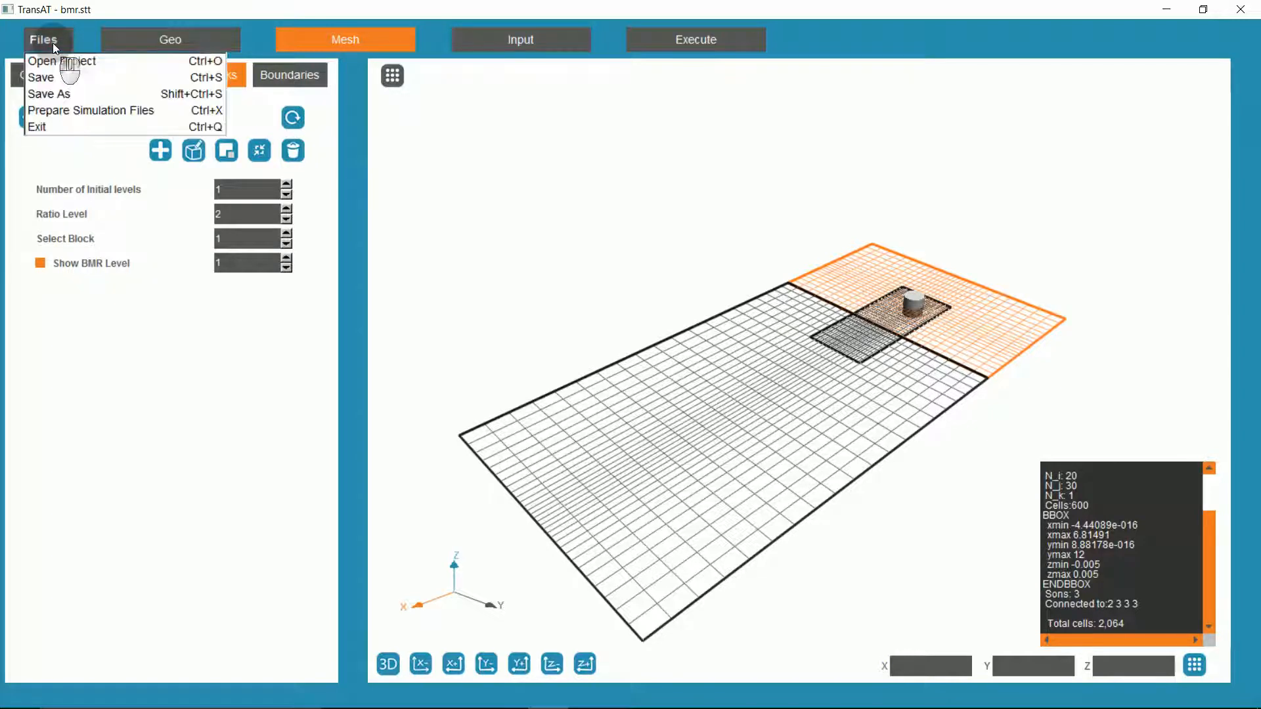
click(50, 77)
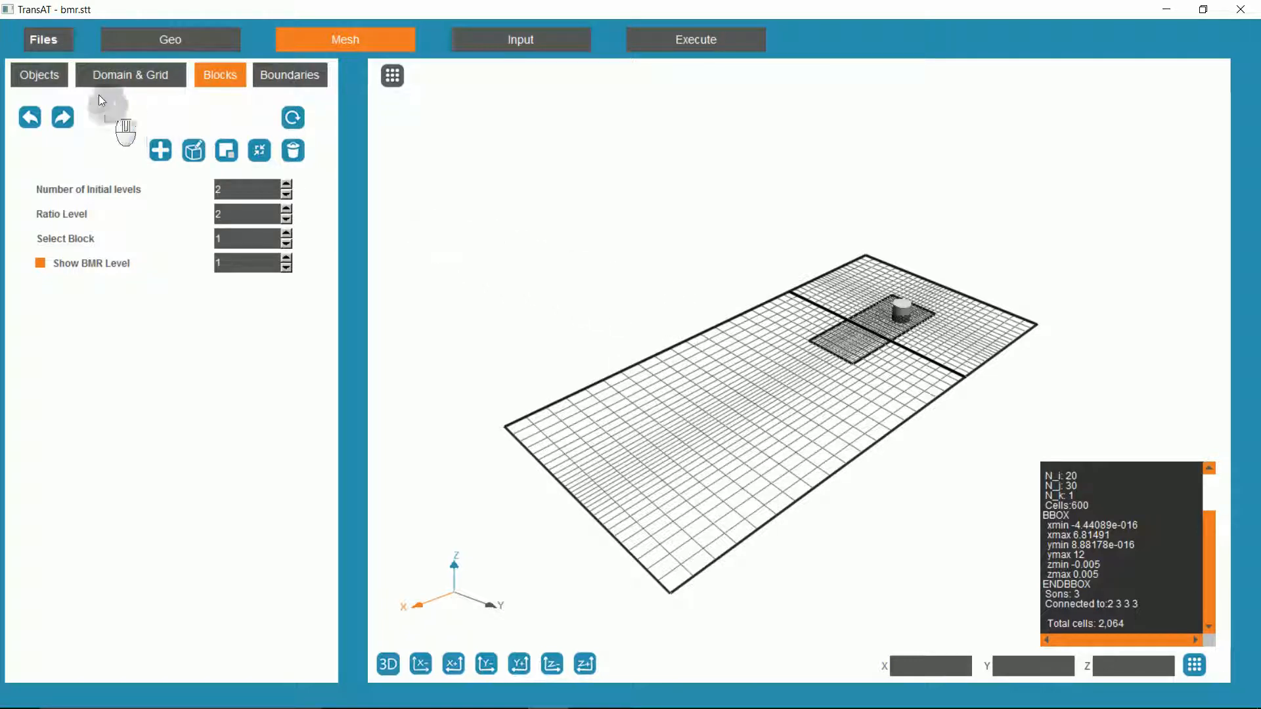
click(61, 47)
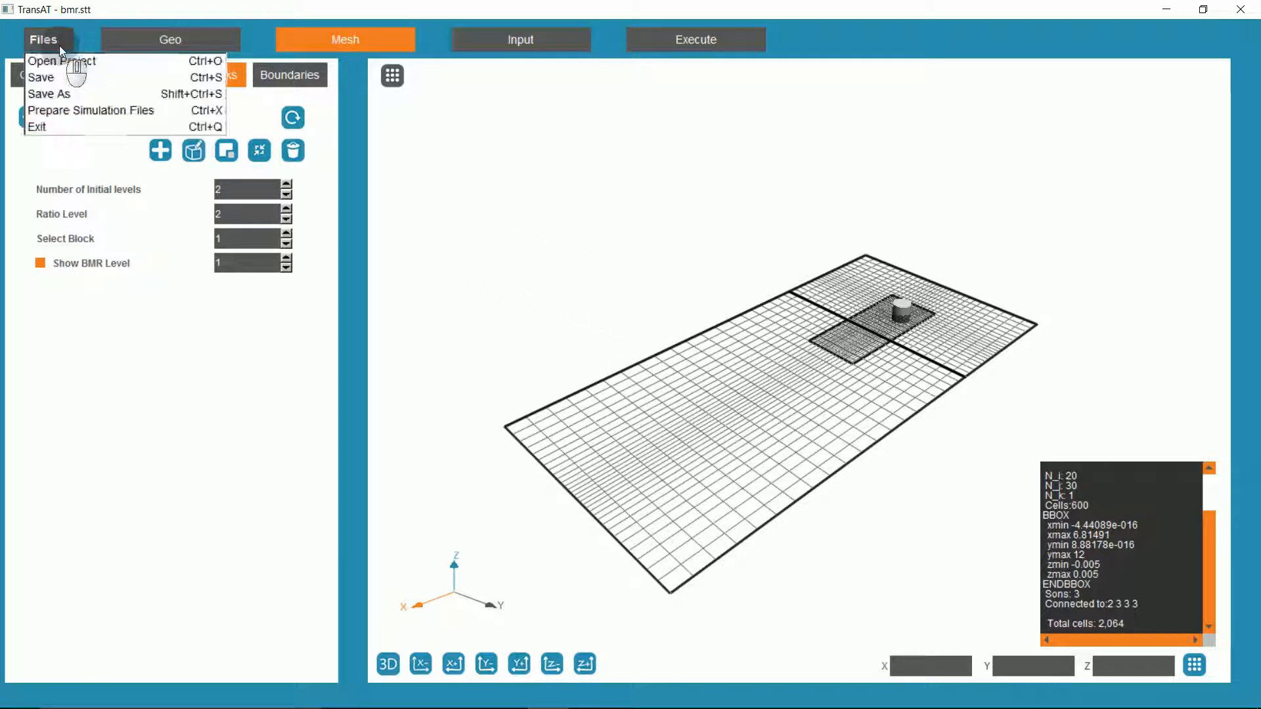
click(79, 92)
click(457, 326)
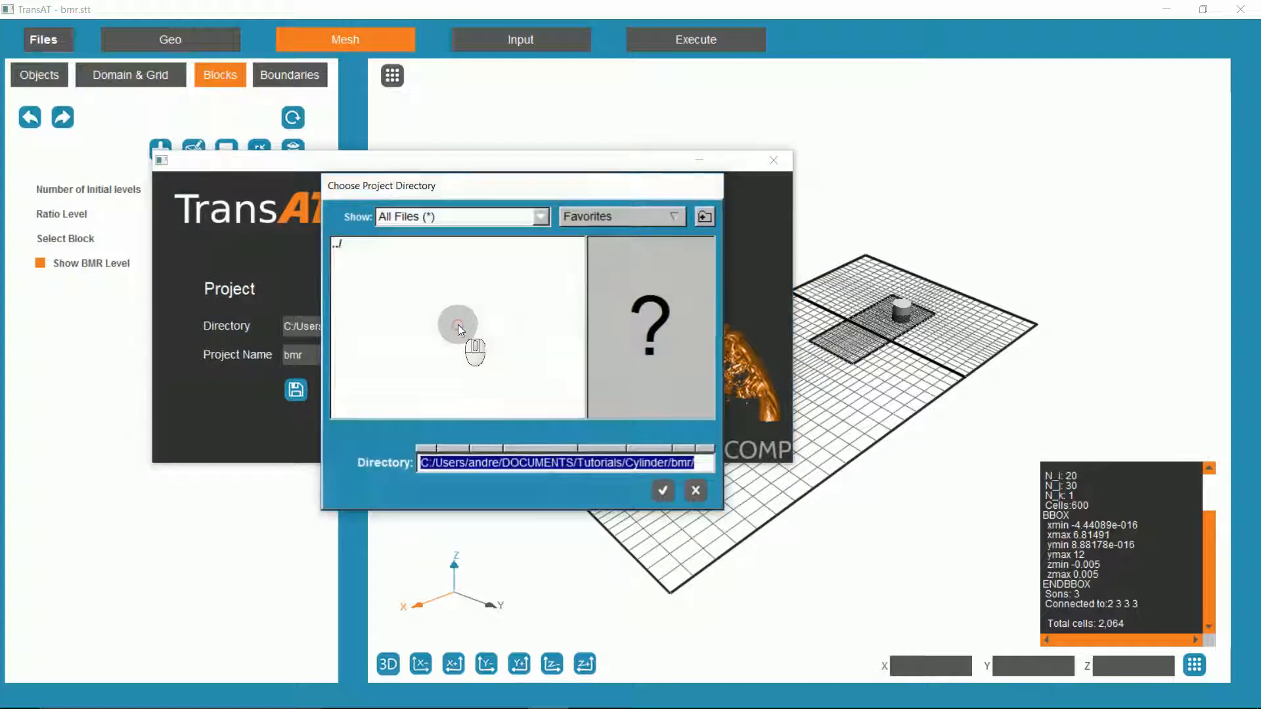
double_click(354, 245)
double_click(376, 270)
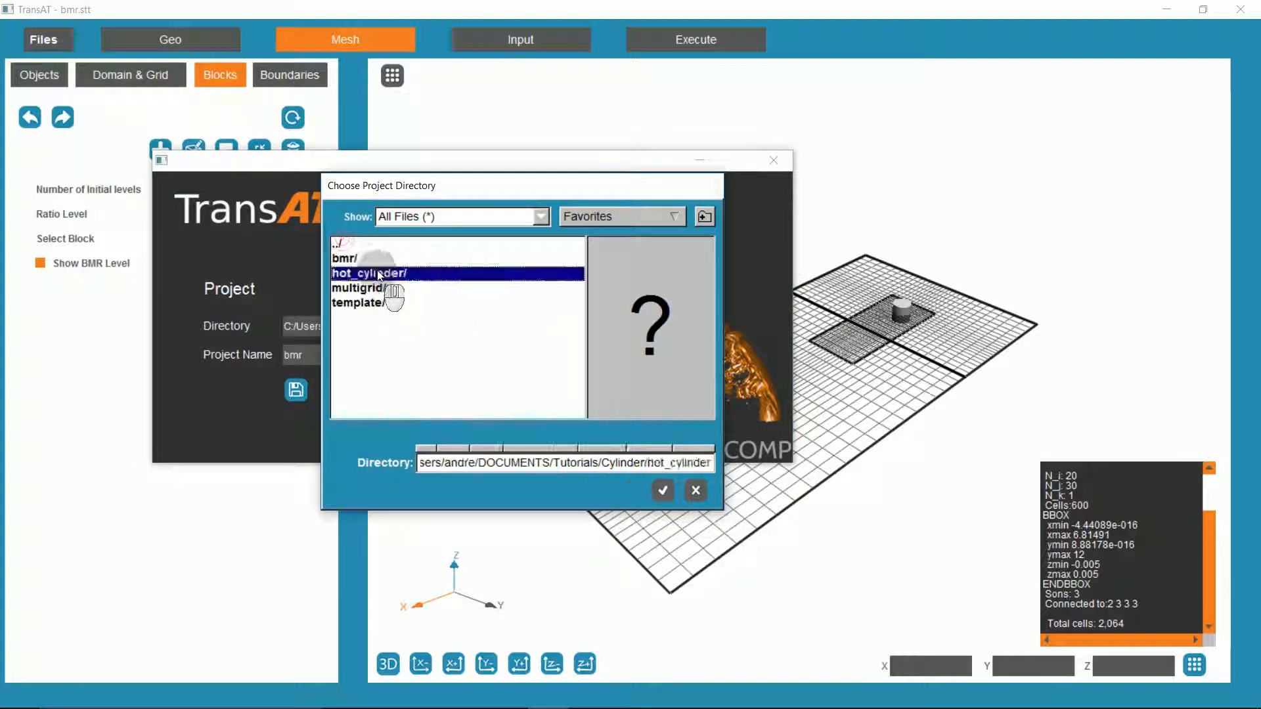
click(663, 490)
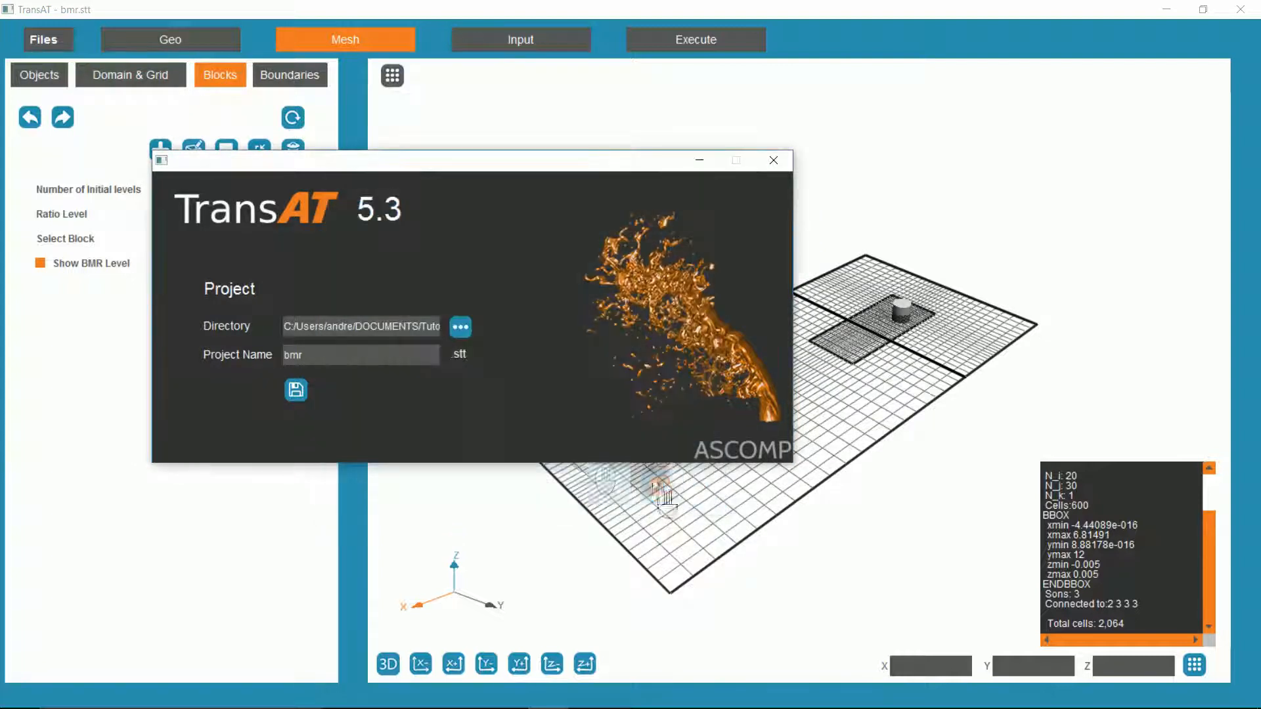
double_click(331, 351)
text(hot_cylinder)
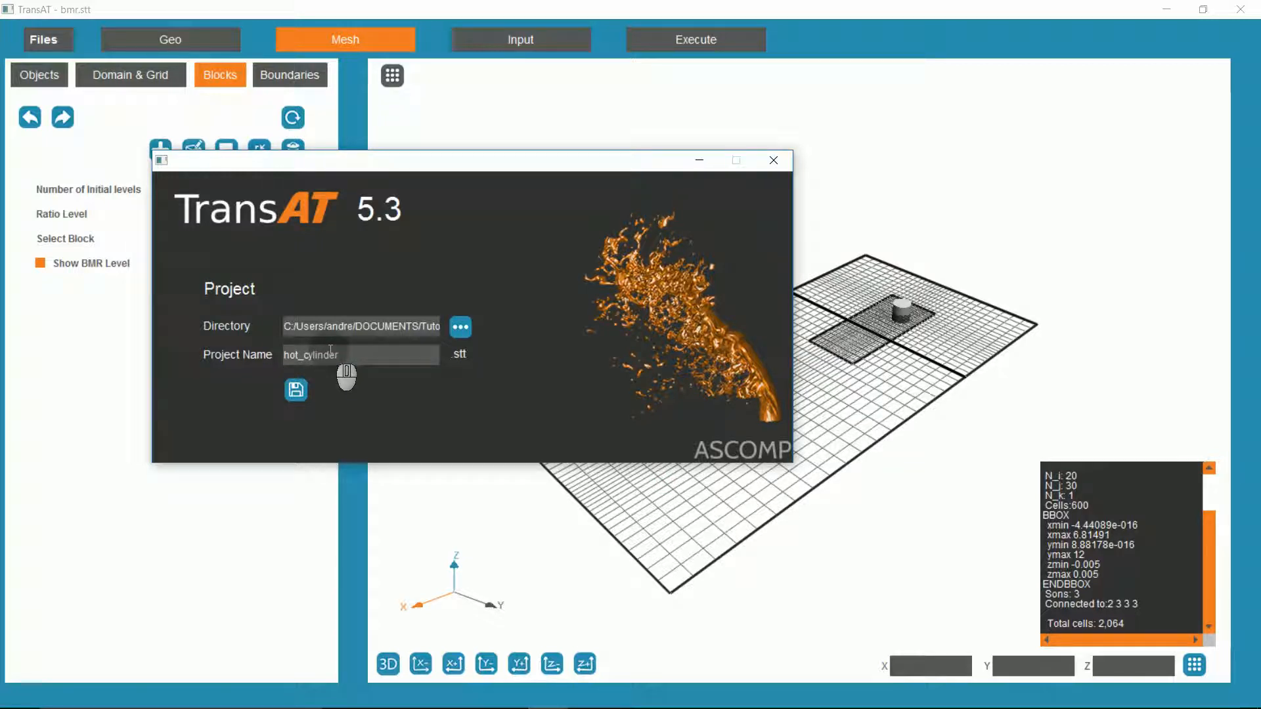
click(296, 390)
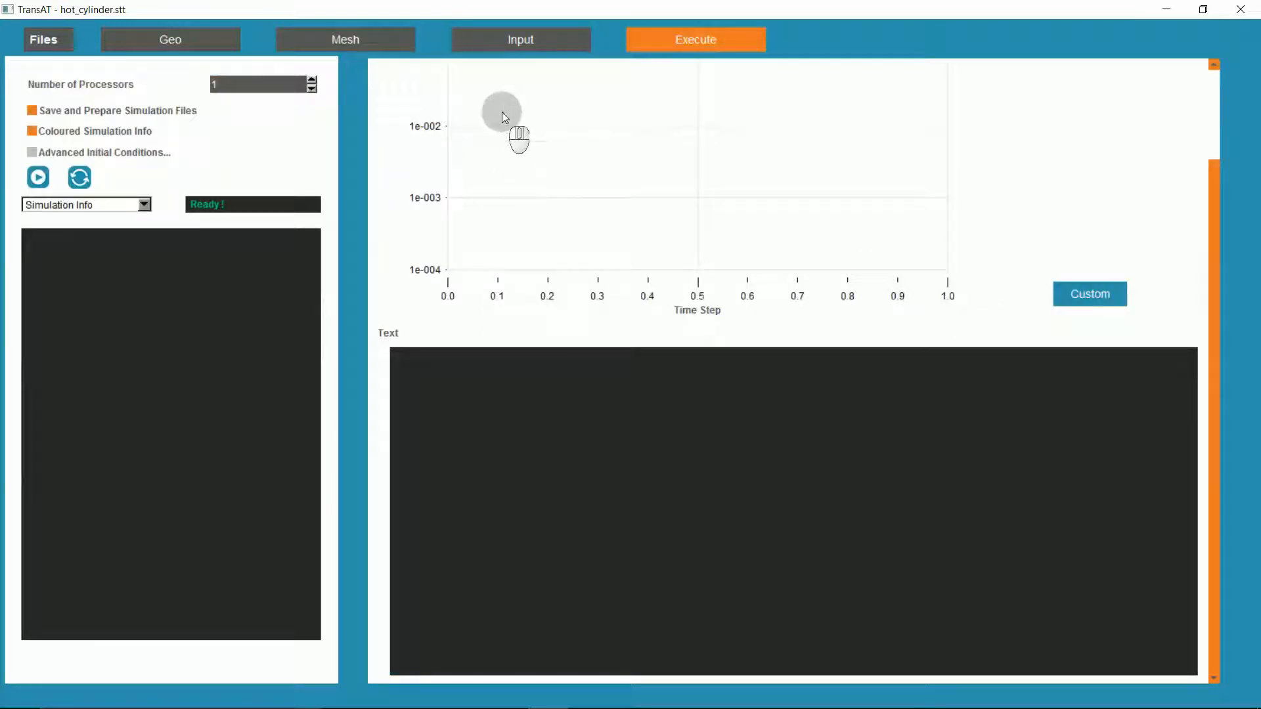
Step: Enable the Temperature equation in the physical models of the hot_cylinder project
click(521, 40)
click(271, 82)
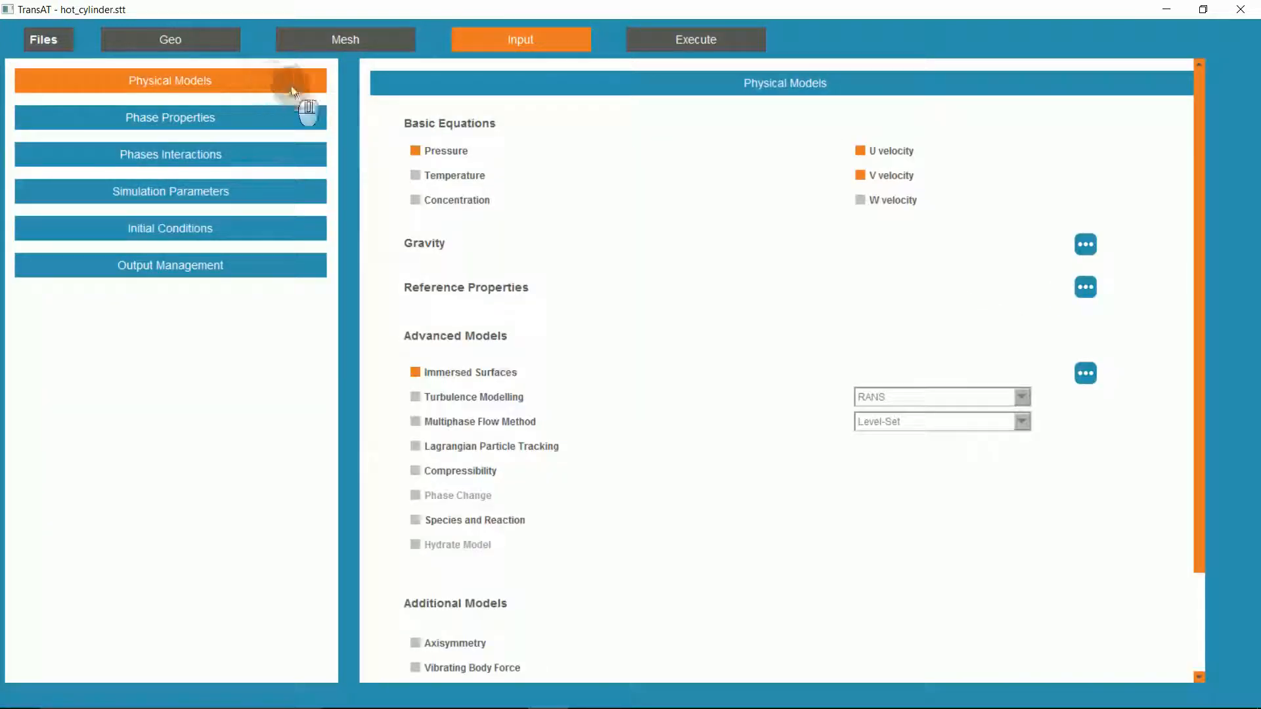
click(415, 173)
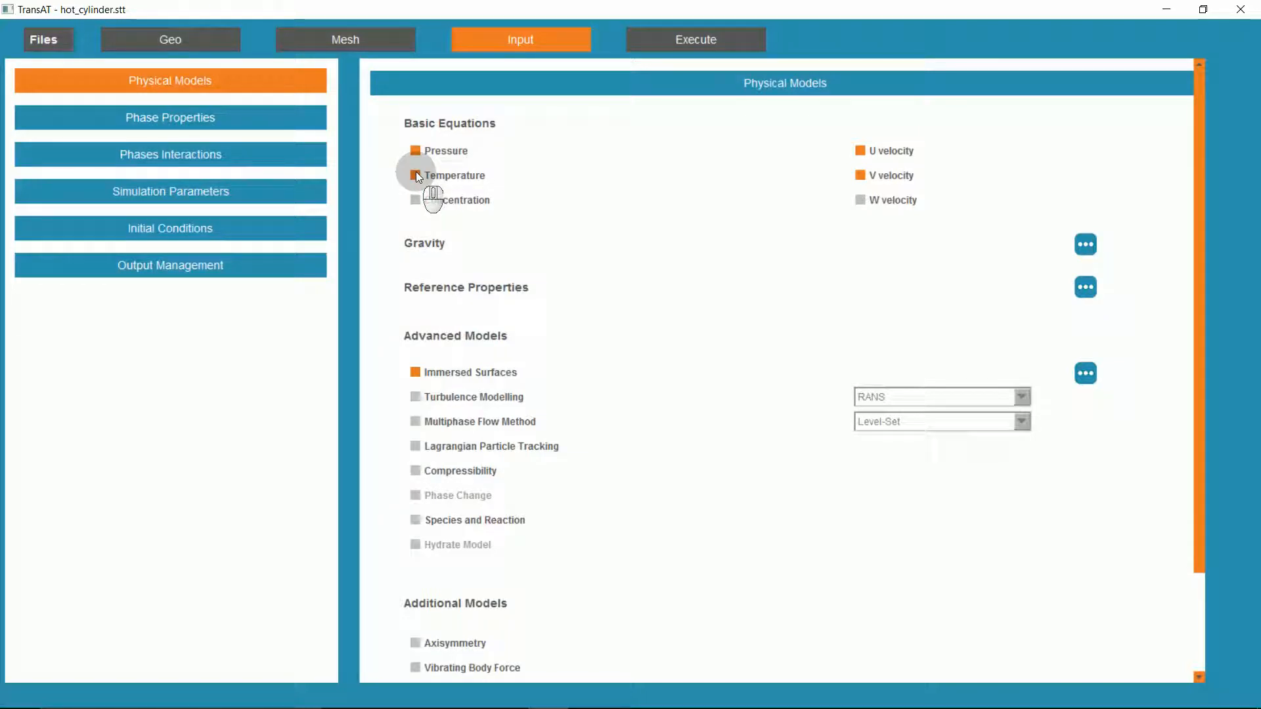
Step: Set the Cylinder0 object's temperature model to Conjugate with a heat source of 500 W
click(218, 46)
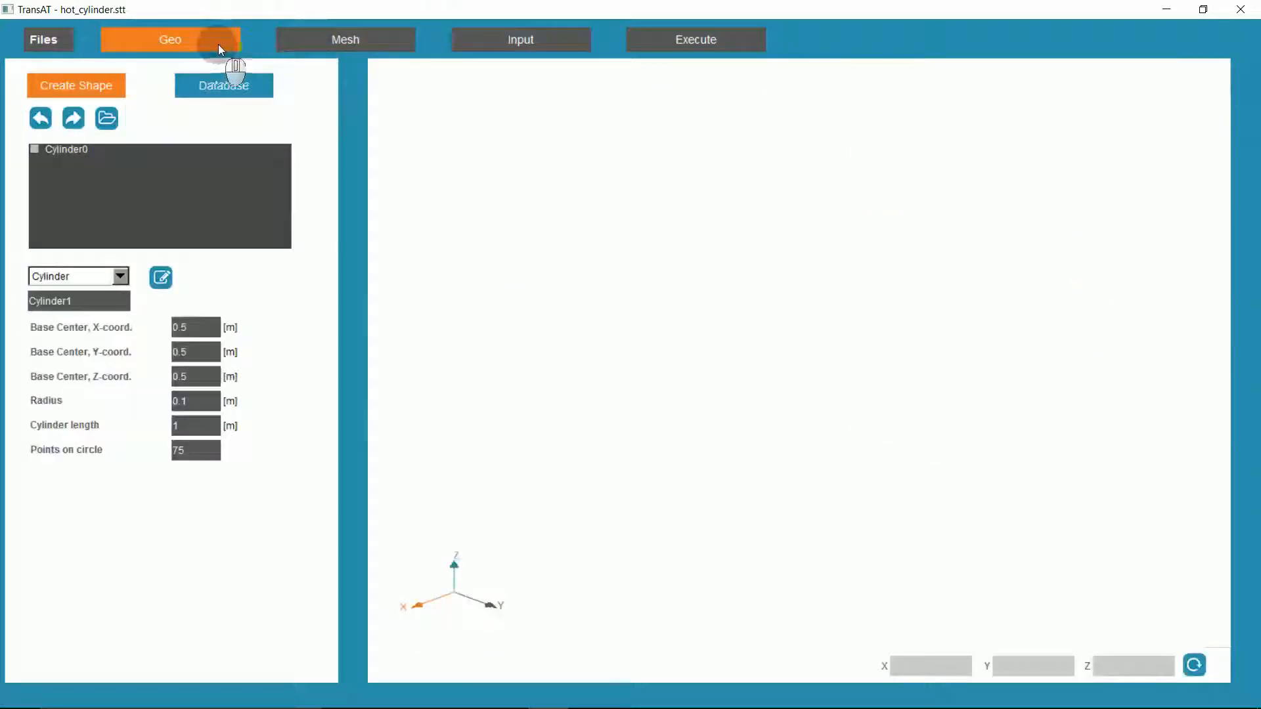
click(328, 39)
click(49, 77)
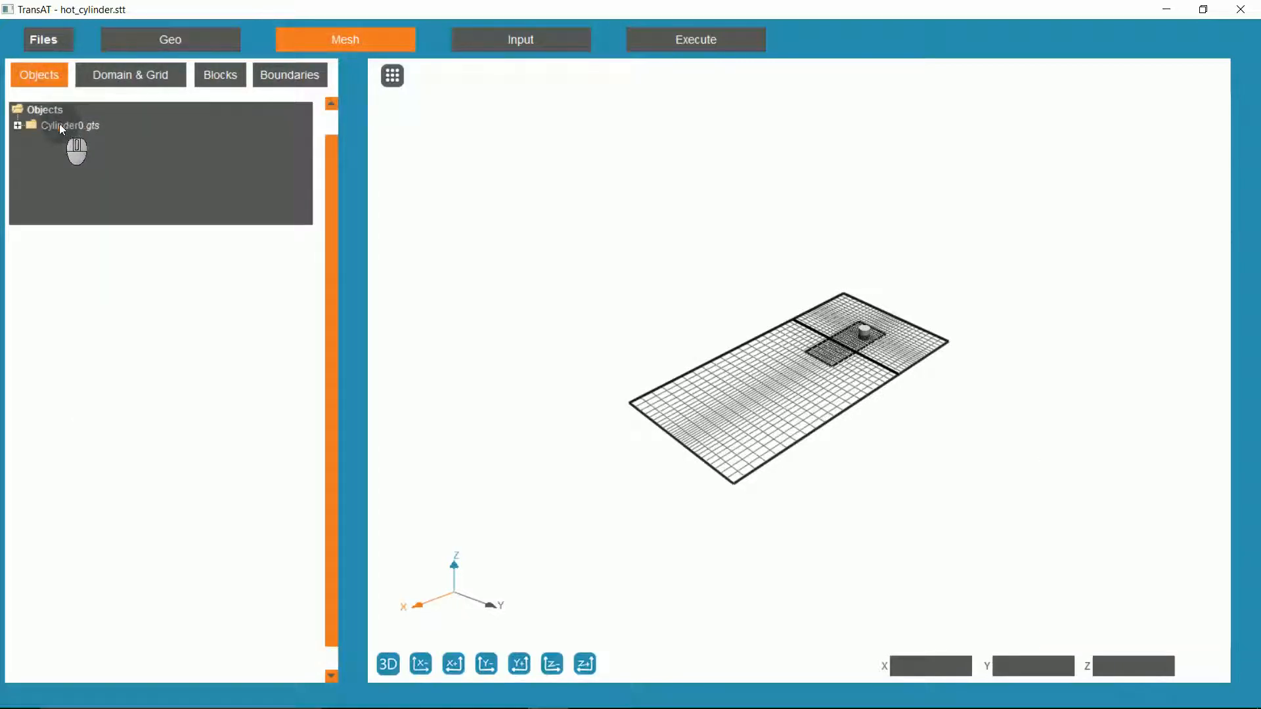
click(60, 125)
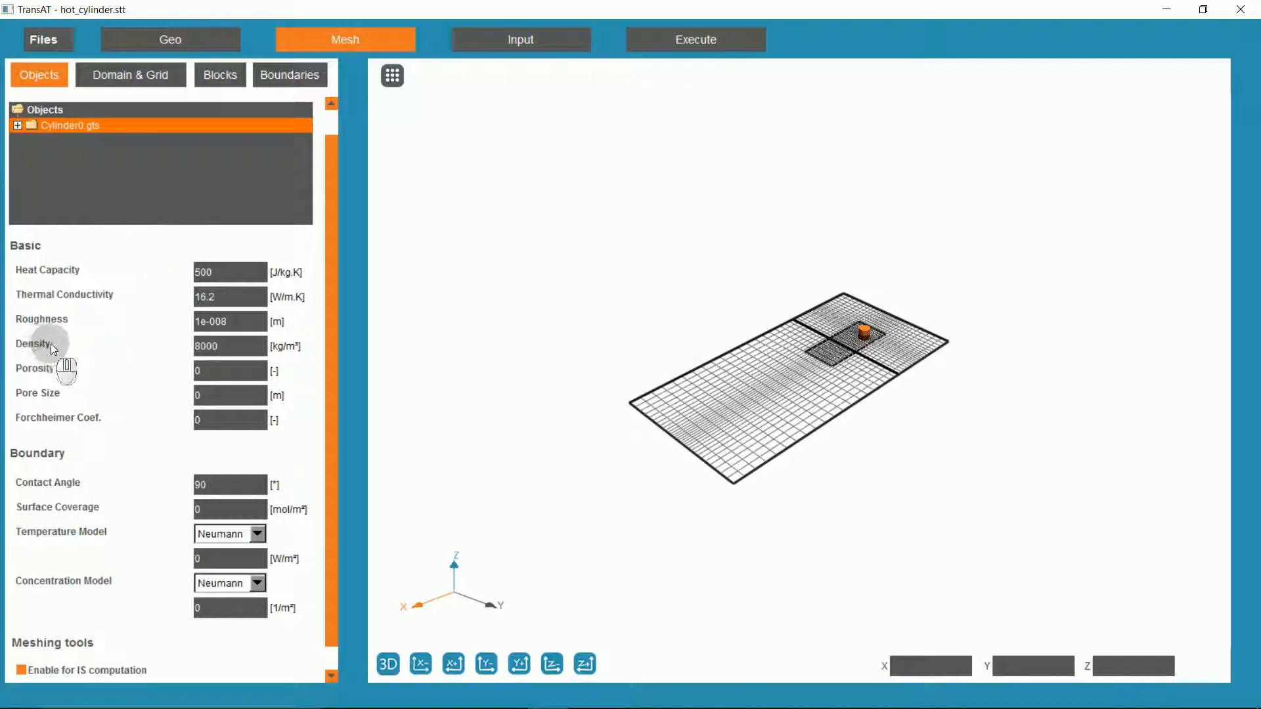
click(217, 346)
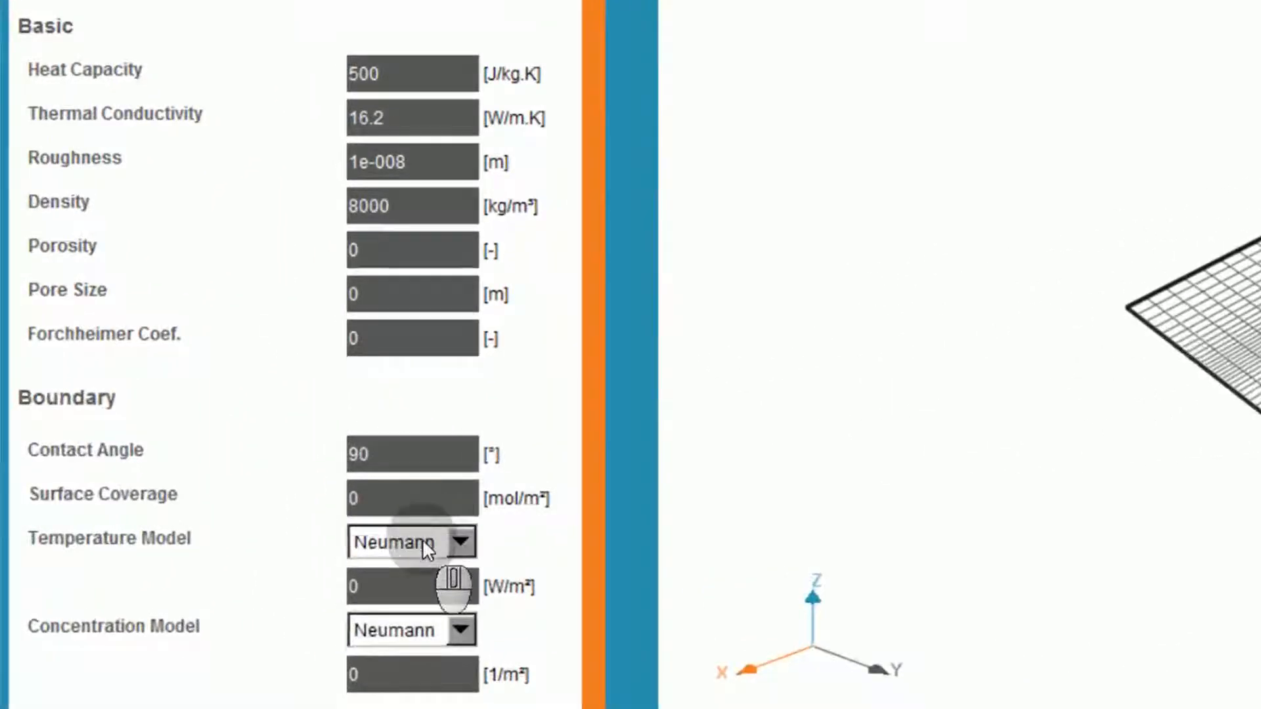
click(423, 538)
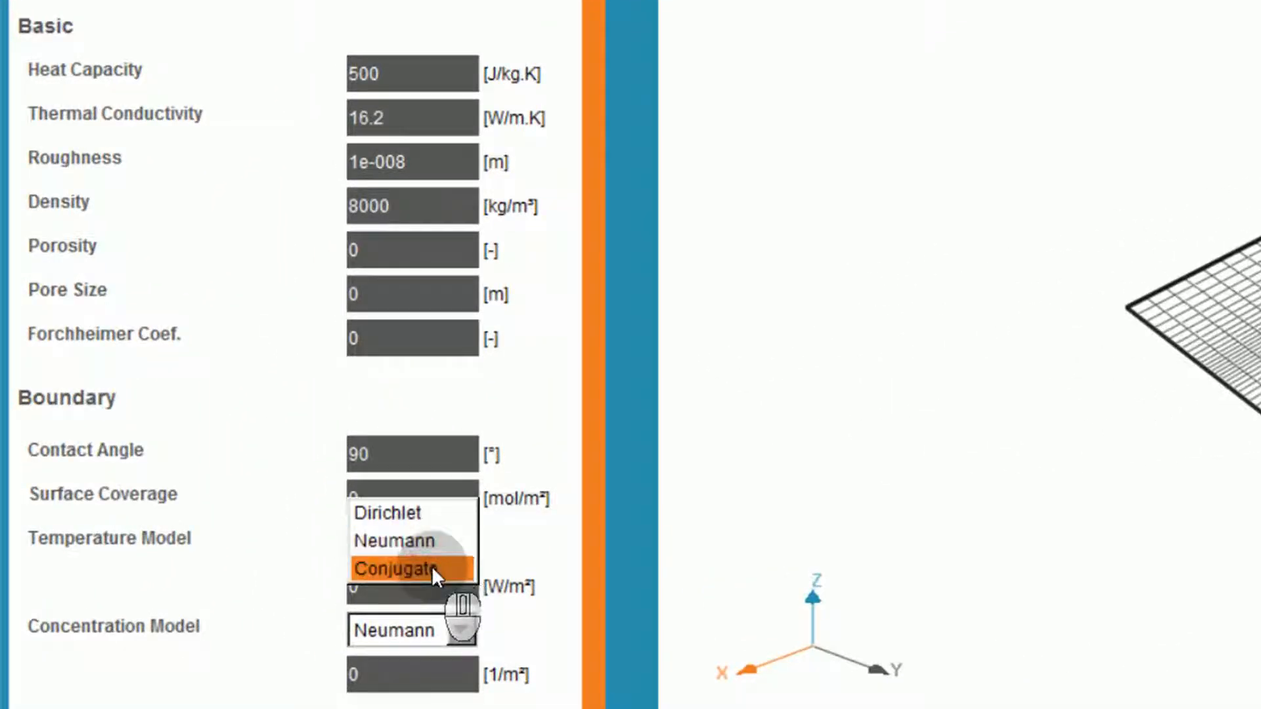
click(432, 566)
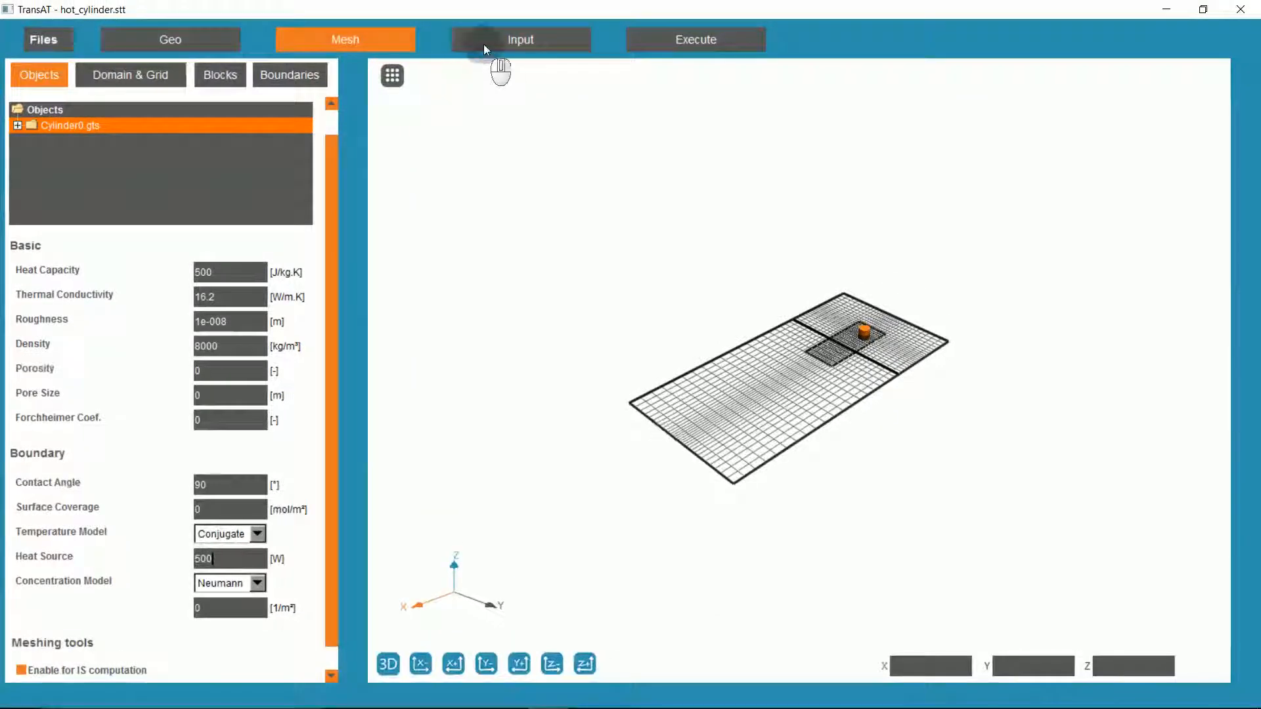
Step: Set the constant thermal expansion of Phase 1 to 0.00343 1/K in the phase properties
click(484, 45)
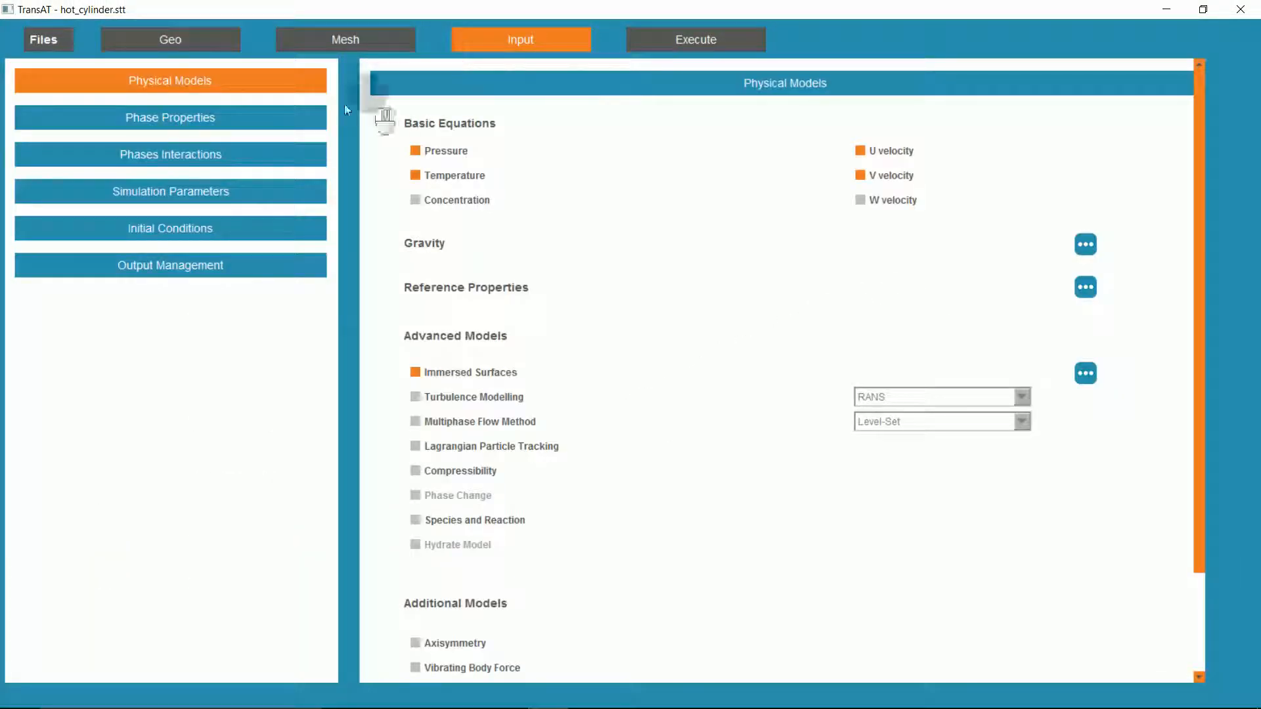
click(220, 121)
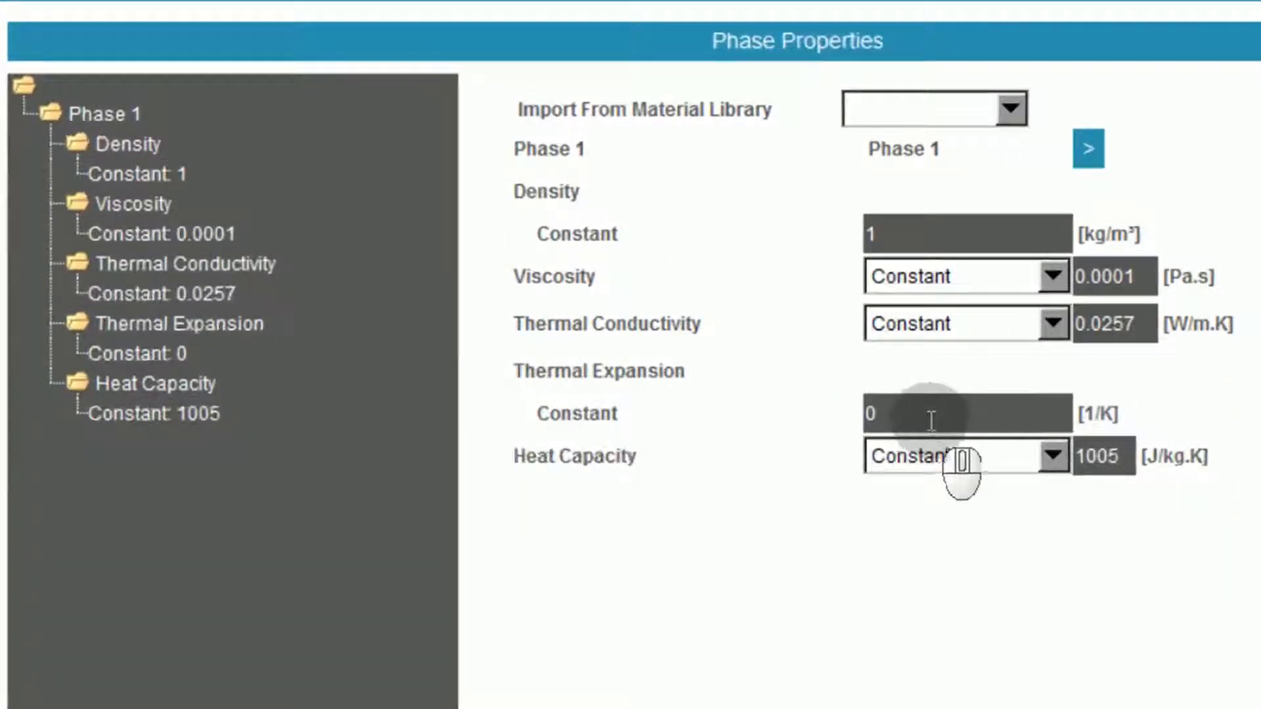
double_click(932, 420)
text(0.)
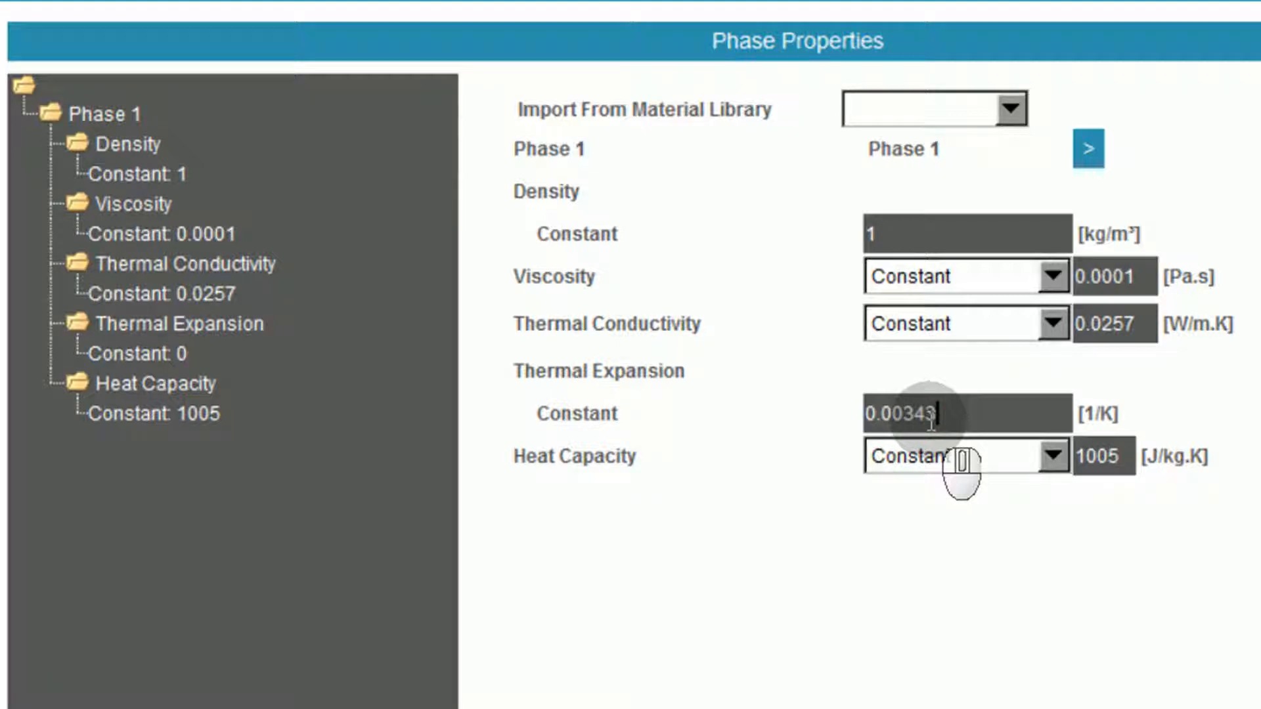
text(00343)
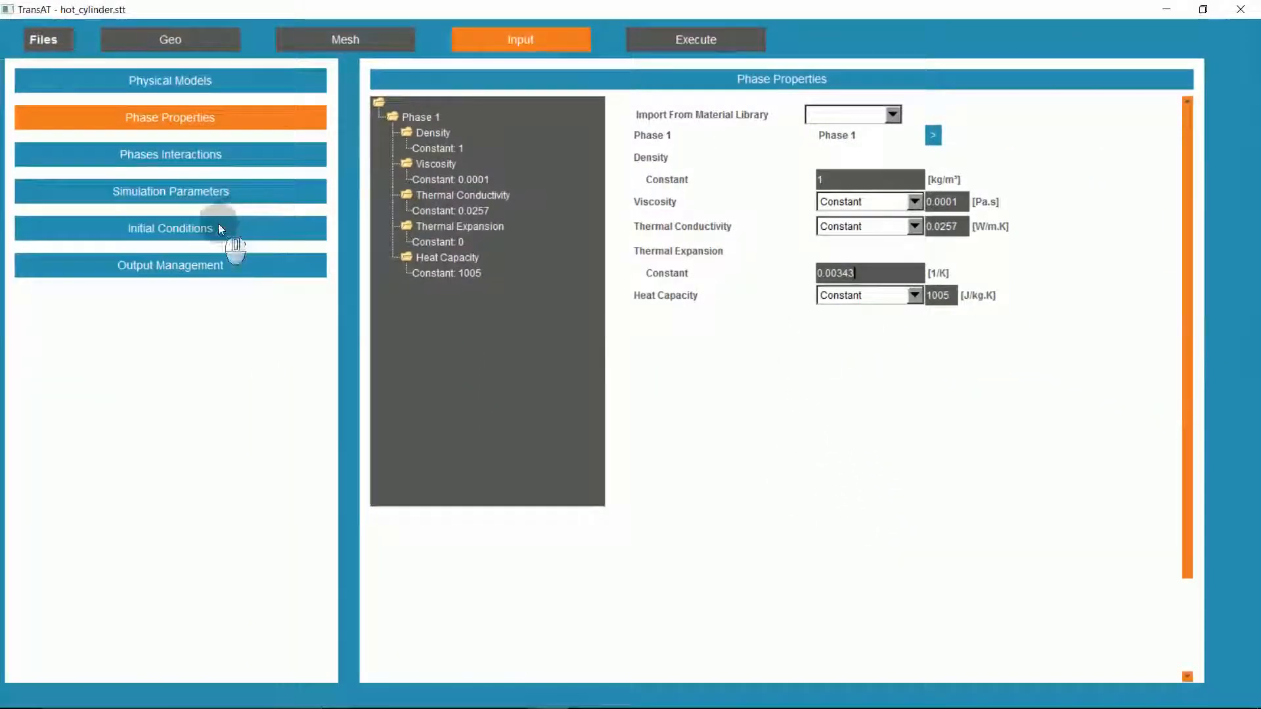
Step: Set the initial temperature to a constant 300 K and save the hot_cylinder project
click(97, 254)
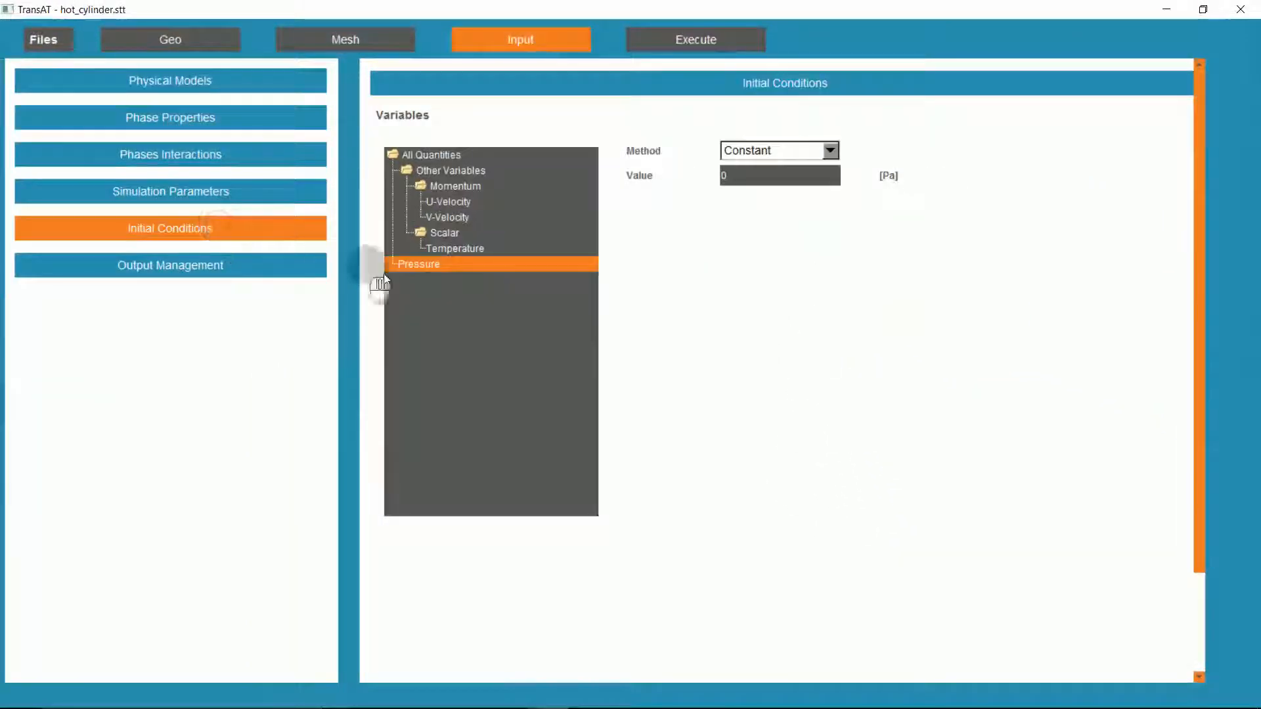
click(440, 249)
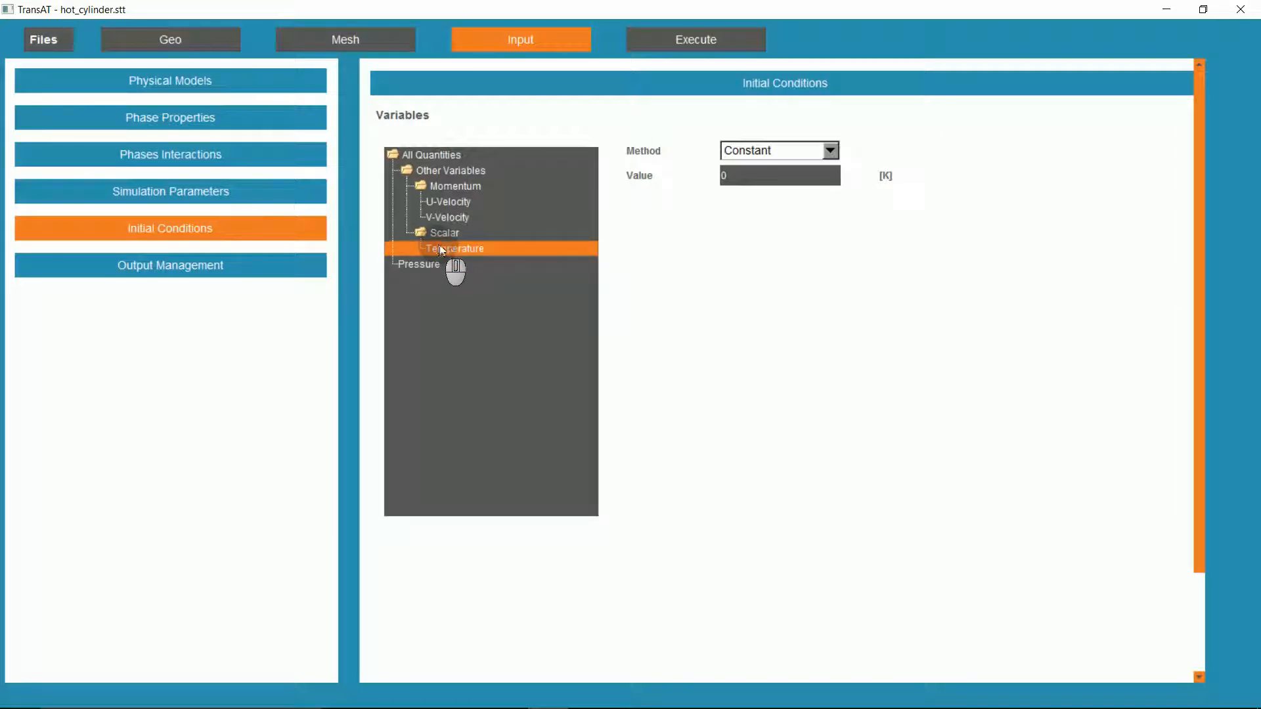
click(727, 176)
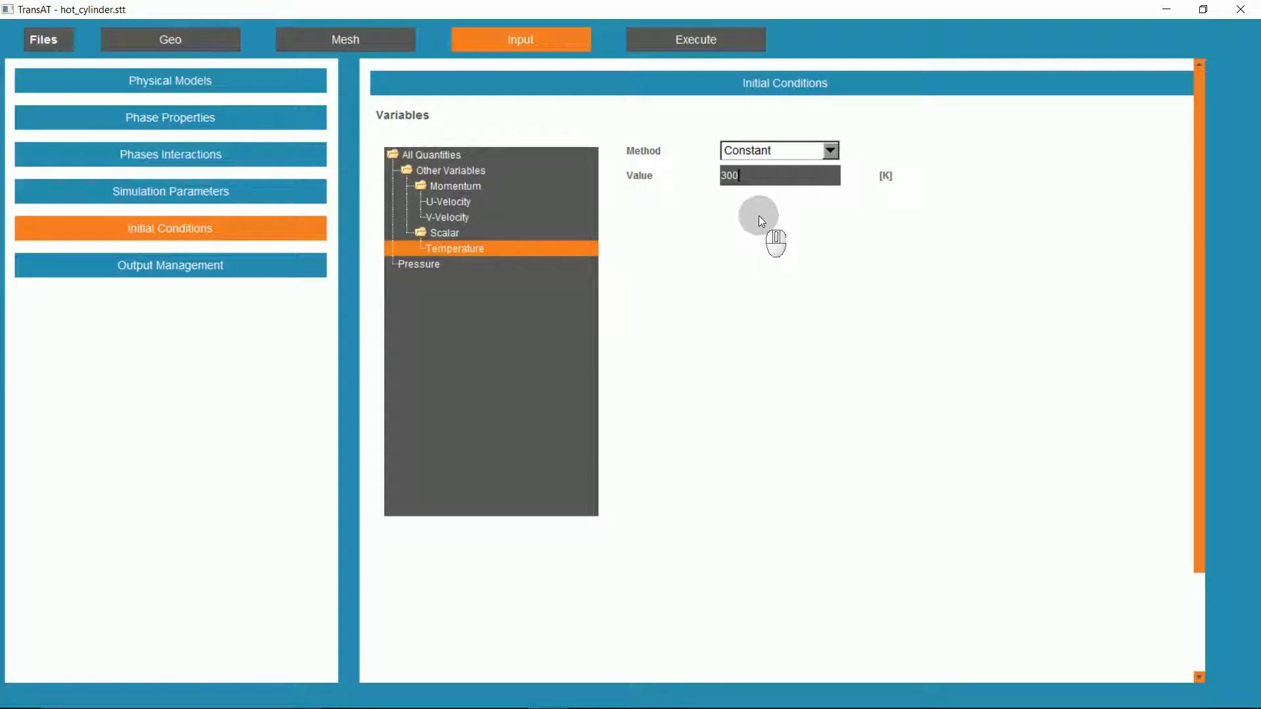
click(63, 39)
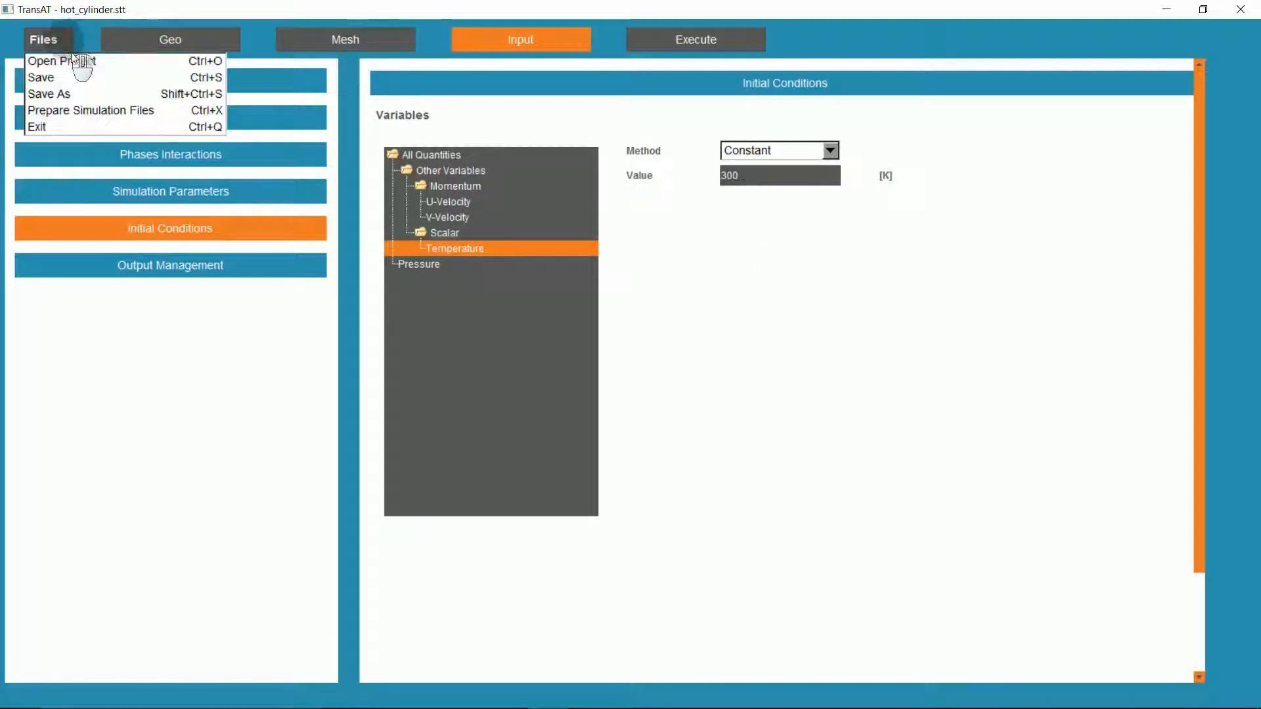
click(70, 75)
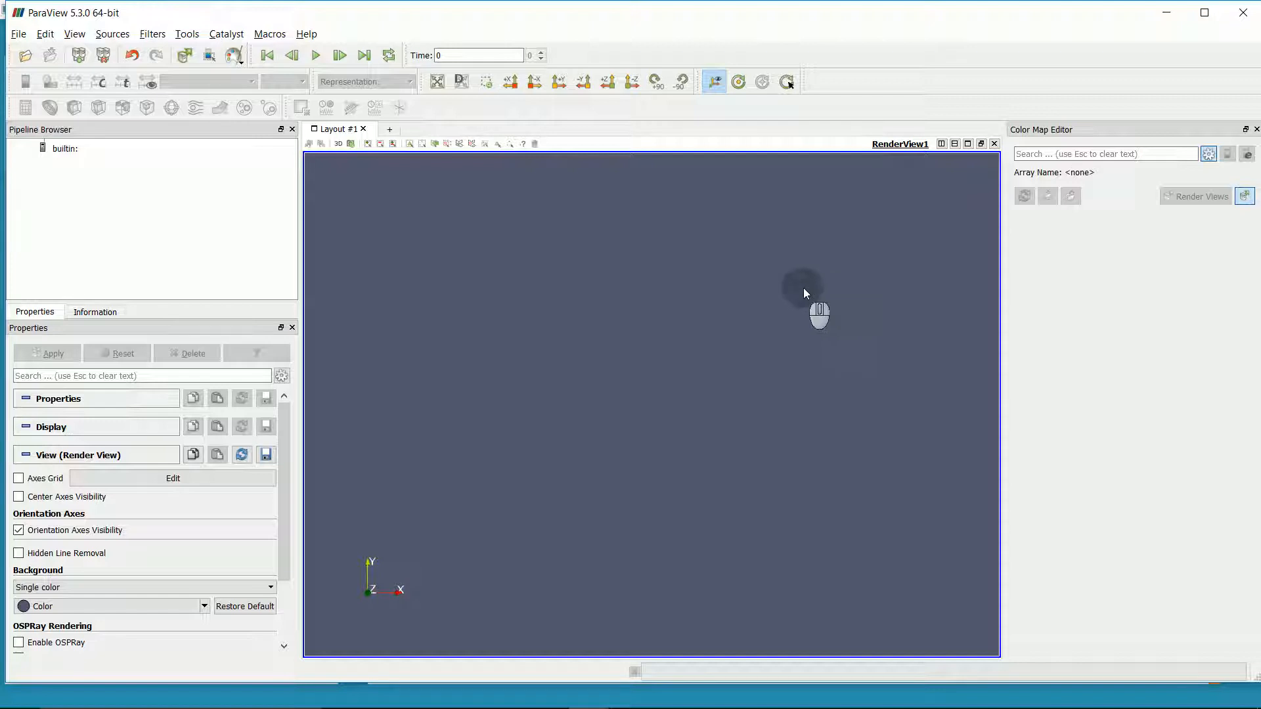
Step: In ParaView, load the xy-hot_cylinder vtm group from the Tutorials/Cylinder/hot_cylinder/RESULT folder in Documents
click(26, 56)
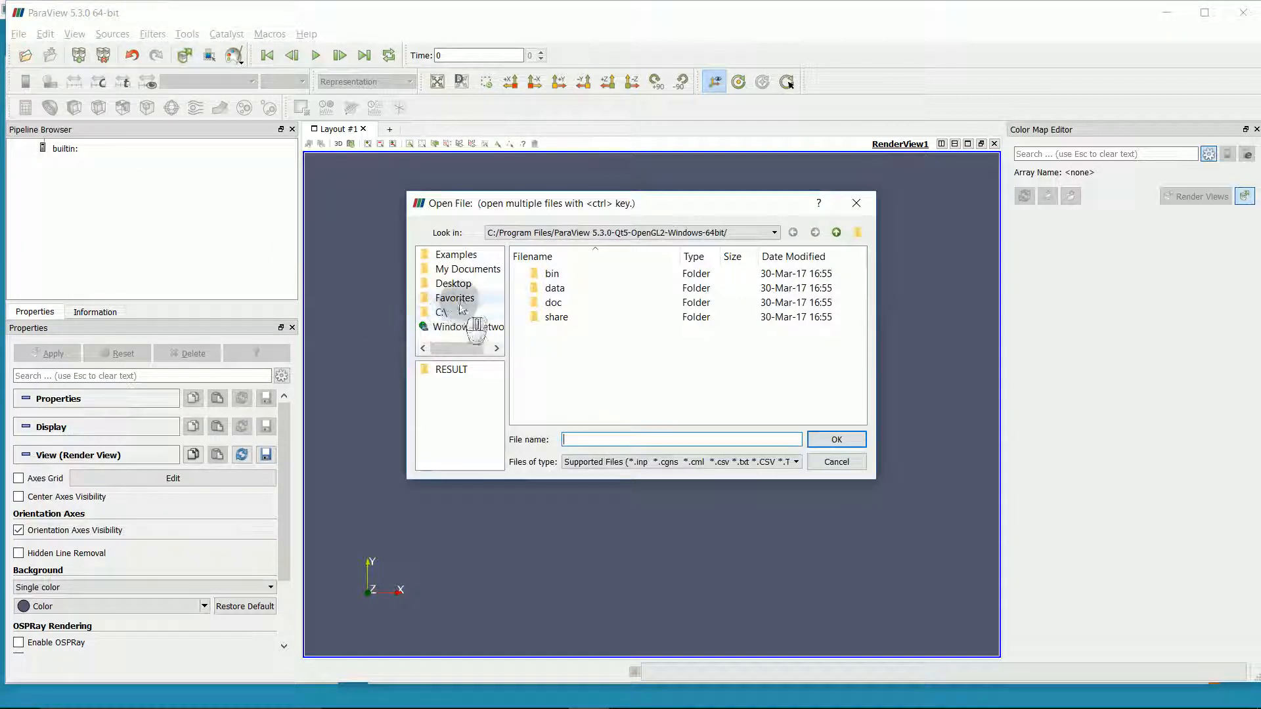
click(470, 271)
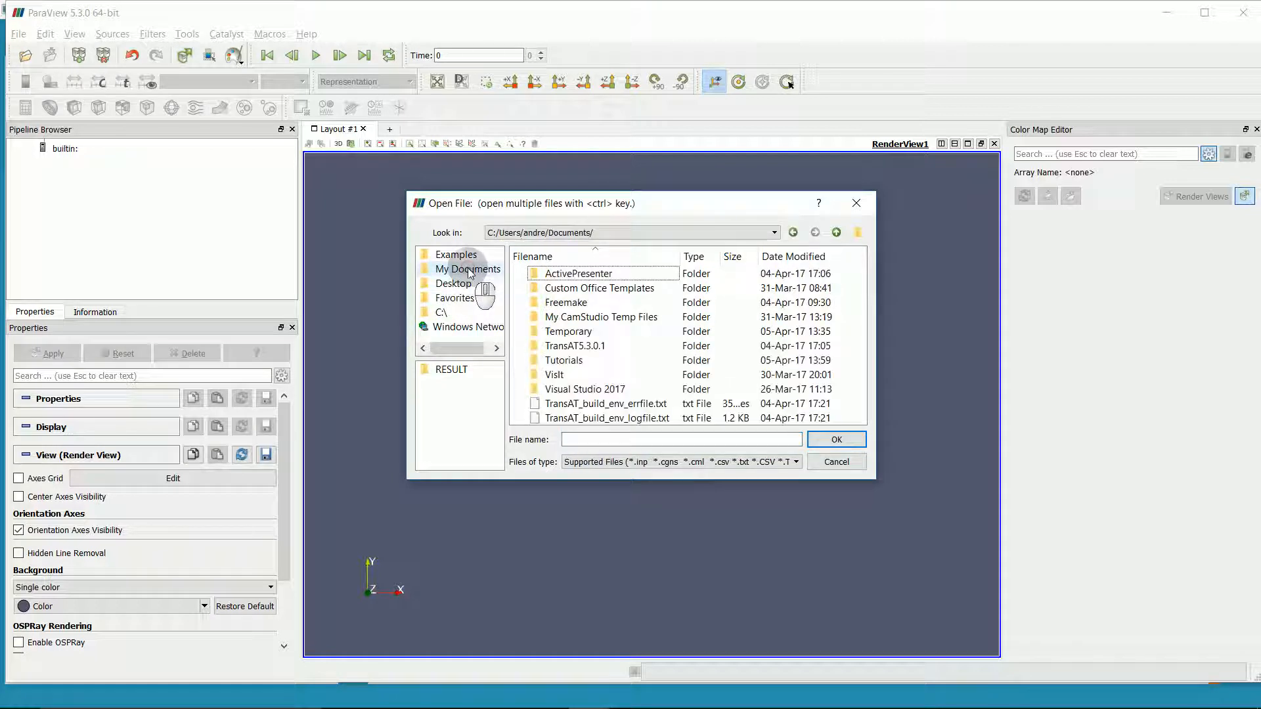
double_click(574, 360)
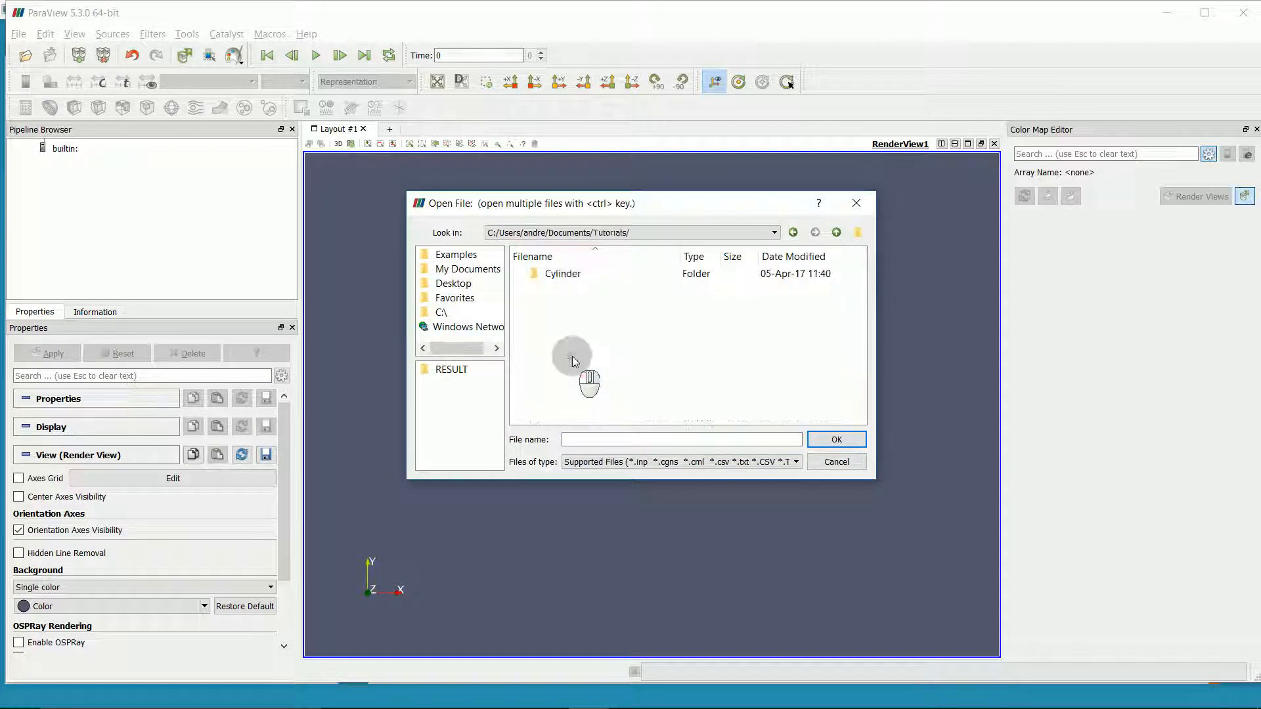
double_click(566, 273)
double_click(572, 289)
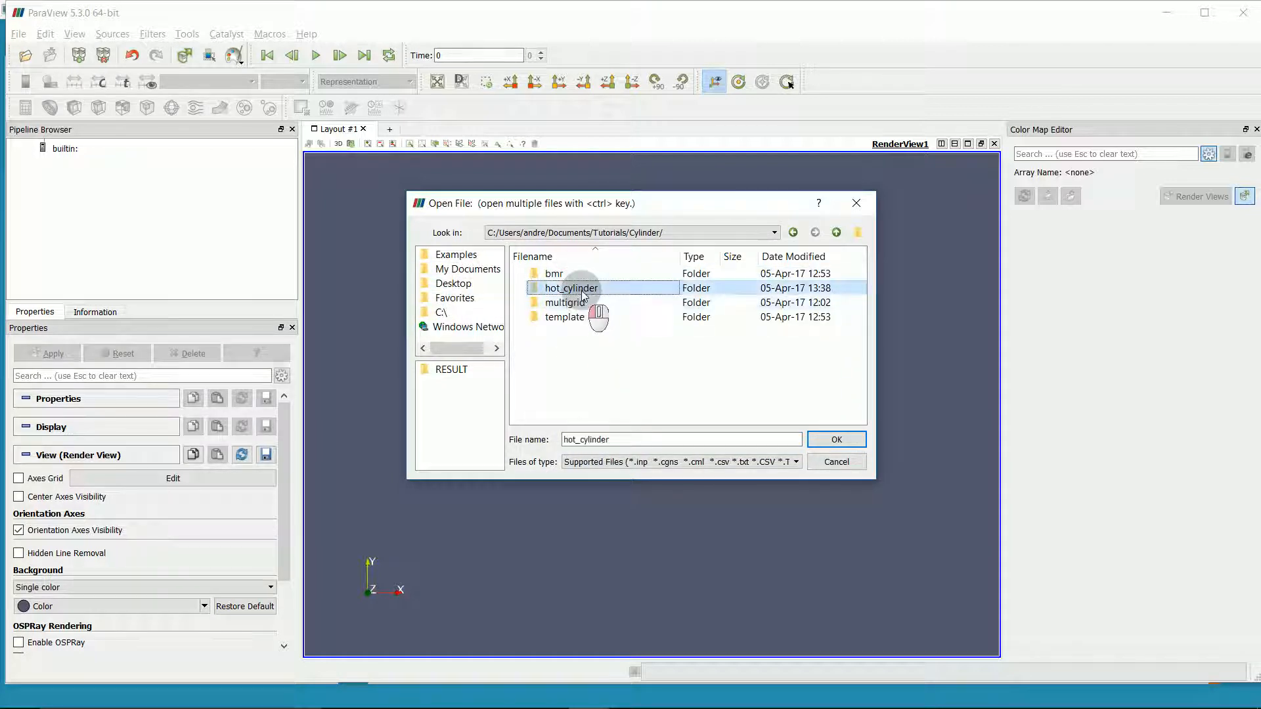
click(568, 278)
double_click(568, 278)
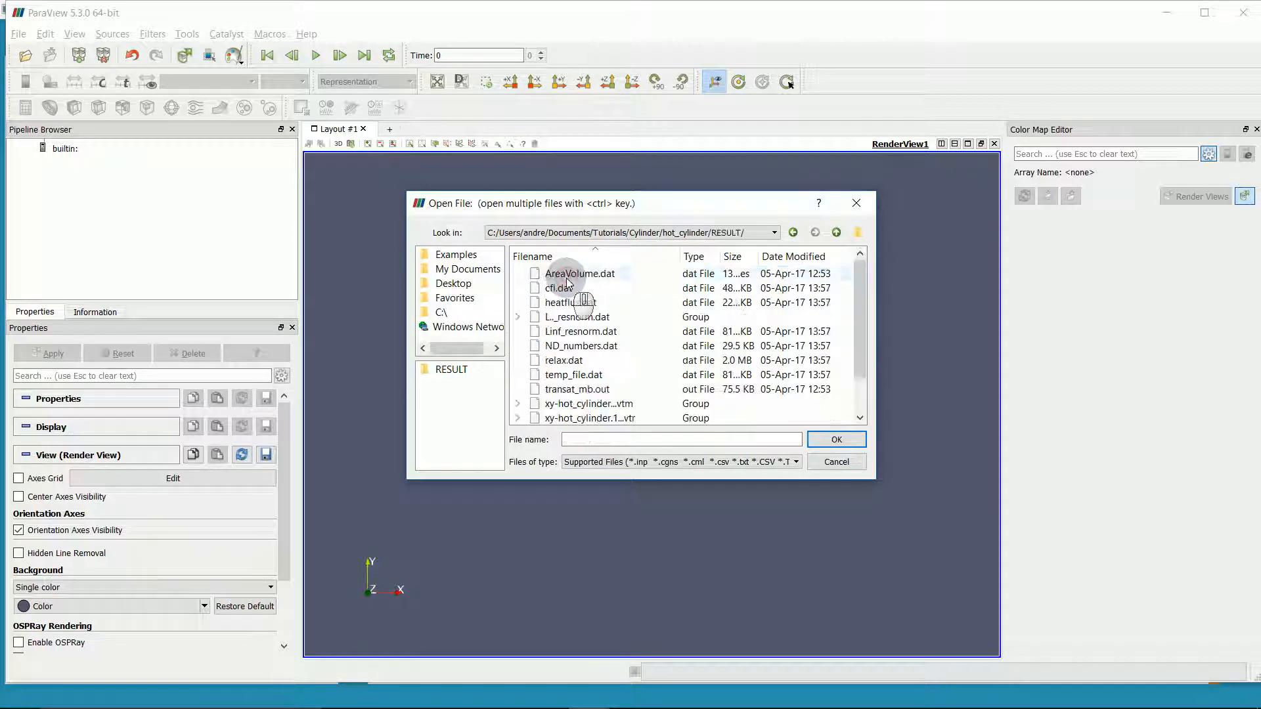
click(627, 405)
double_click(628, 404)
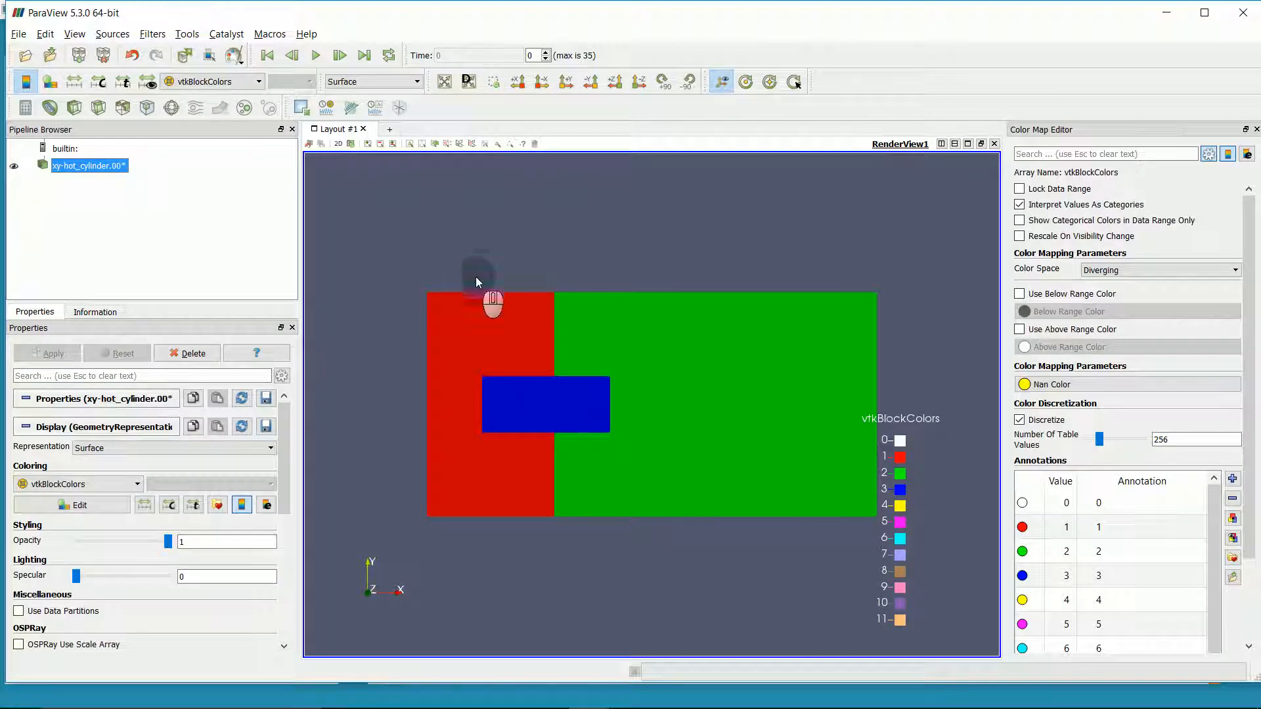
Step: Colour the hot_cylinder results by temperature T, then play the time animation and pause it partway
click(239, 86)
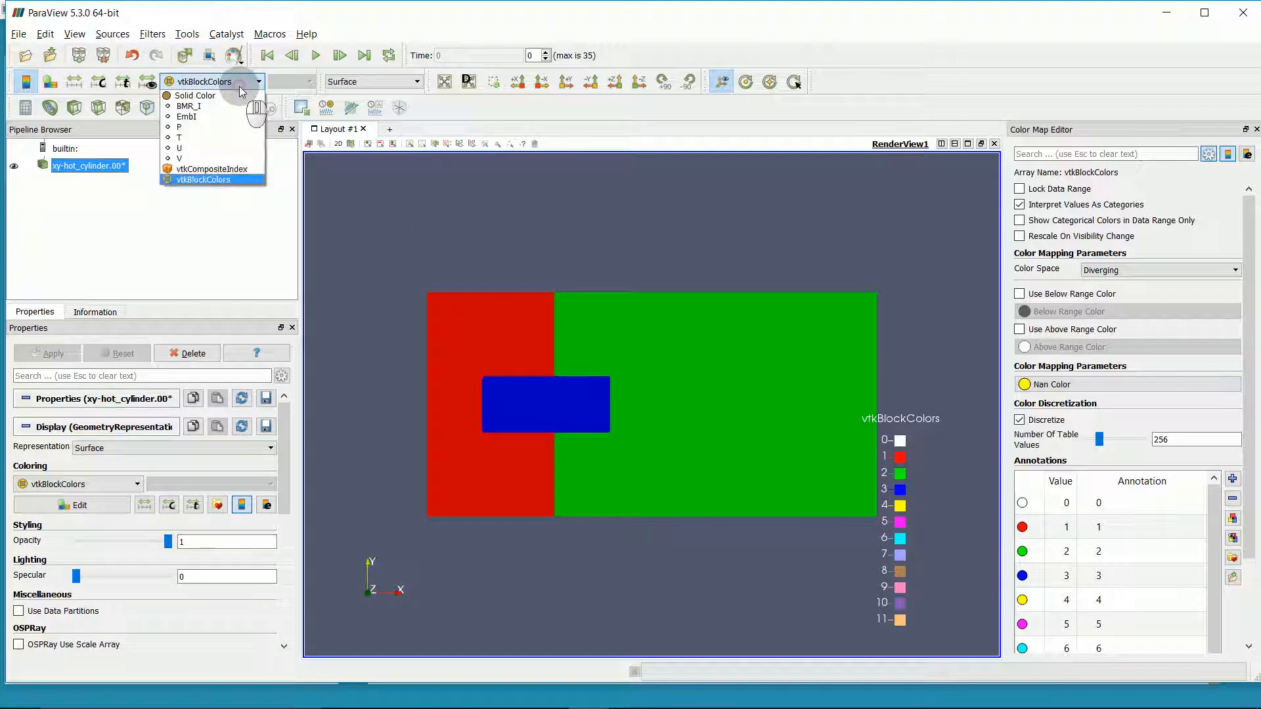
click(231, 138)
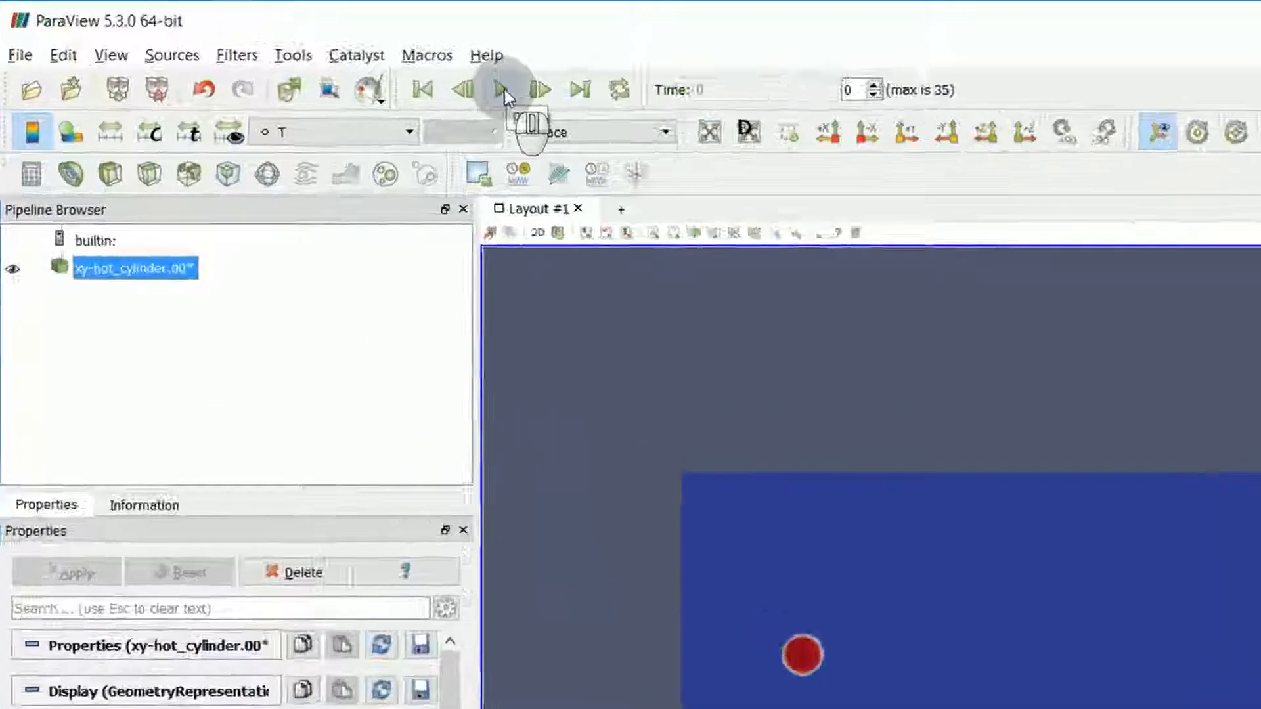
click(324, 58)
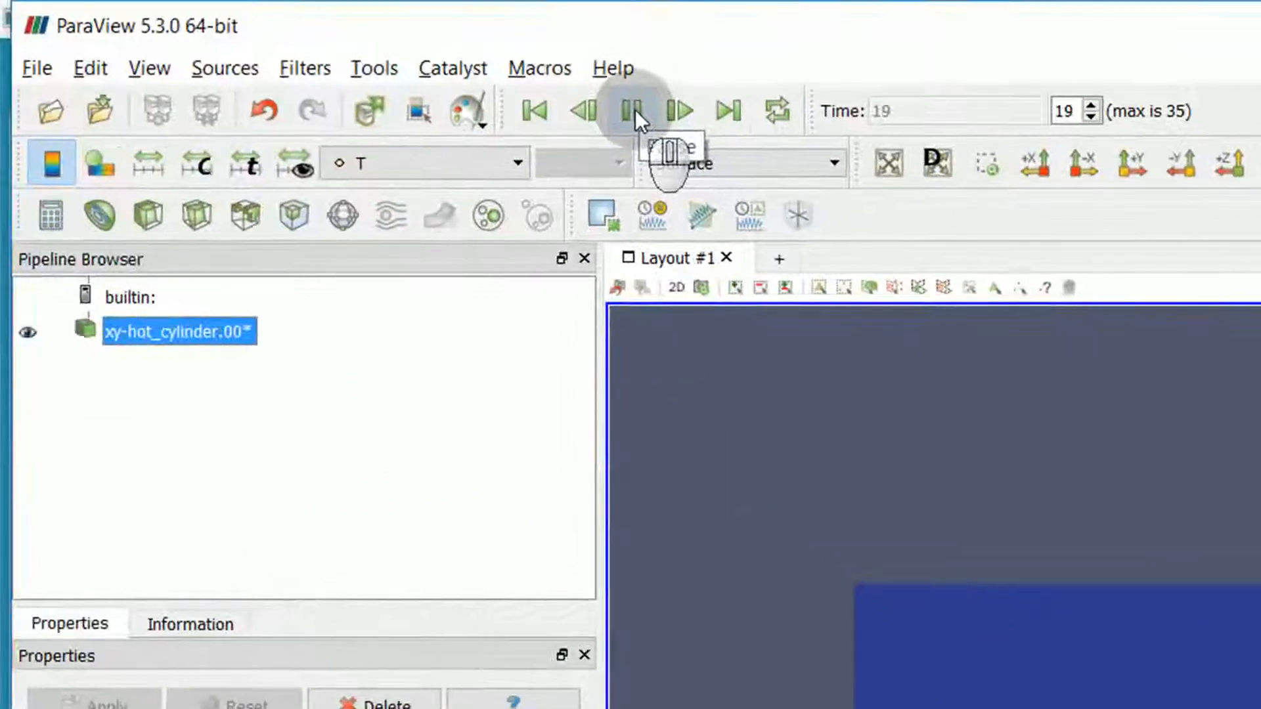
click(636, 109)
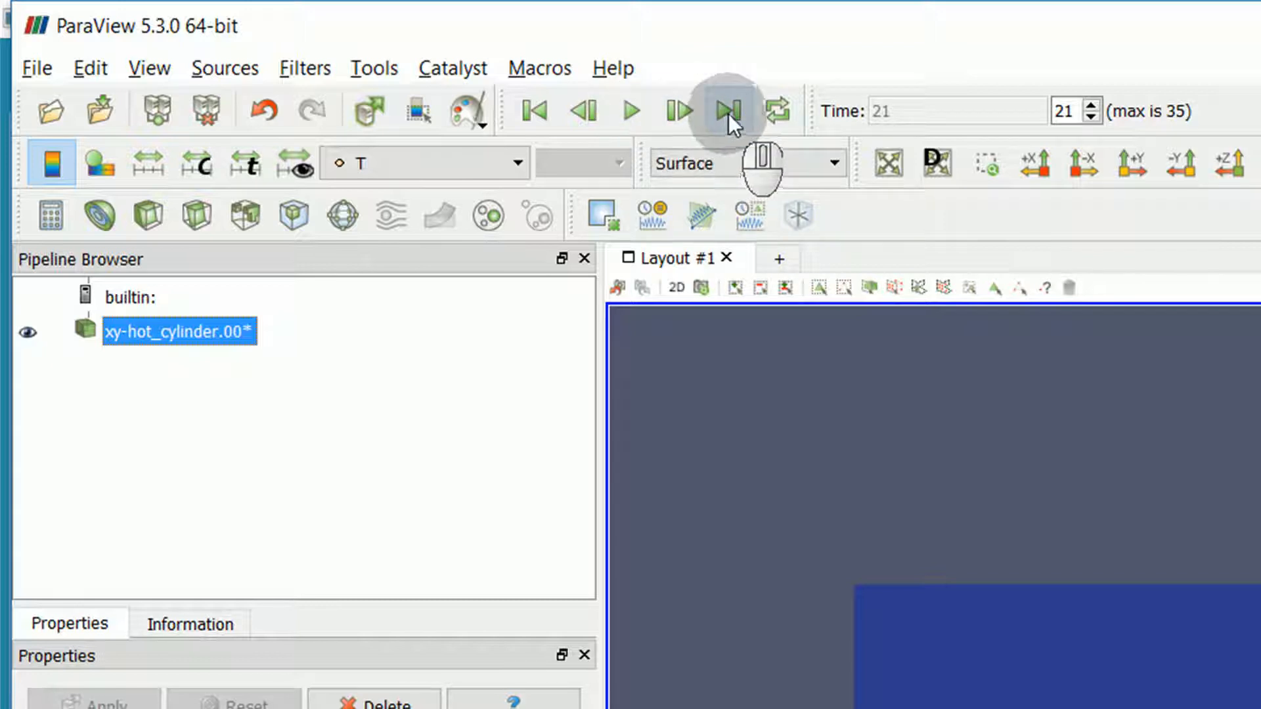
Step: Rescale the T colour range to the data at the last time step and replay the animation from the first one
click(728, 110)
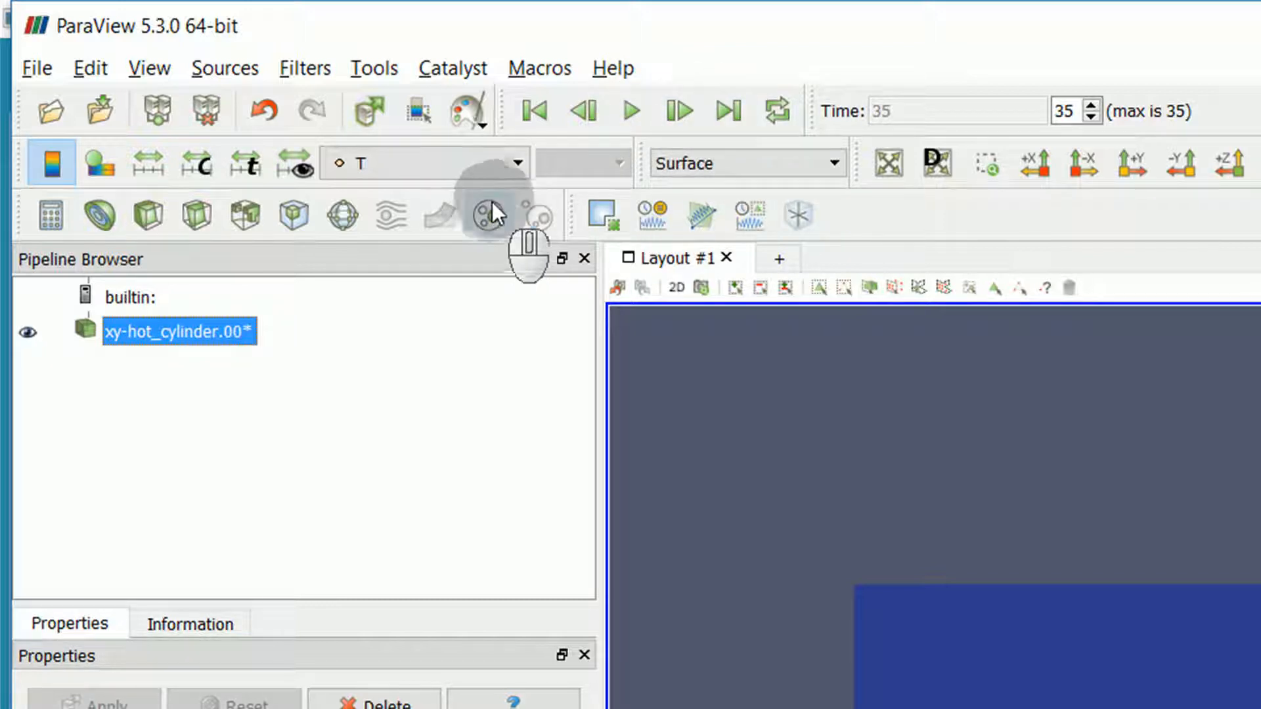
click(150, 163)
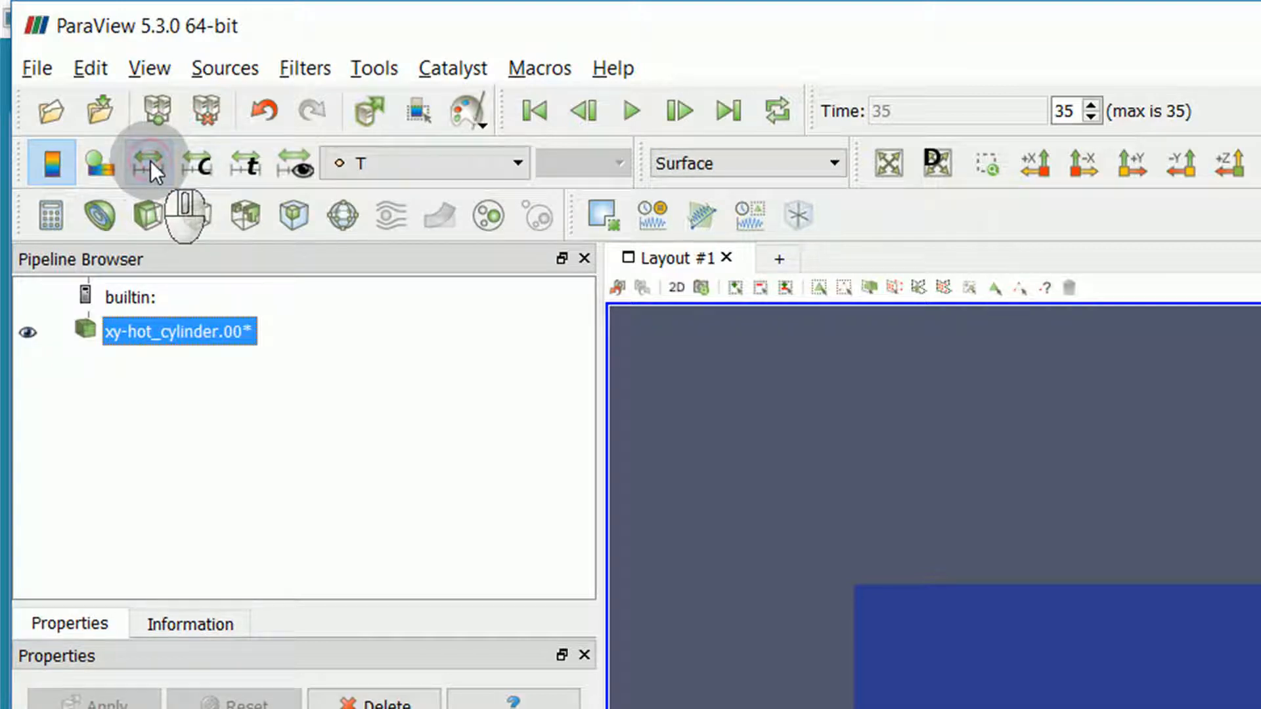
click(537, 112)
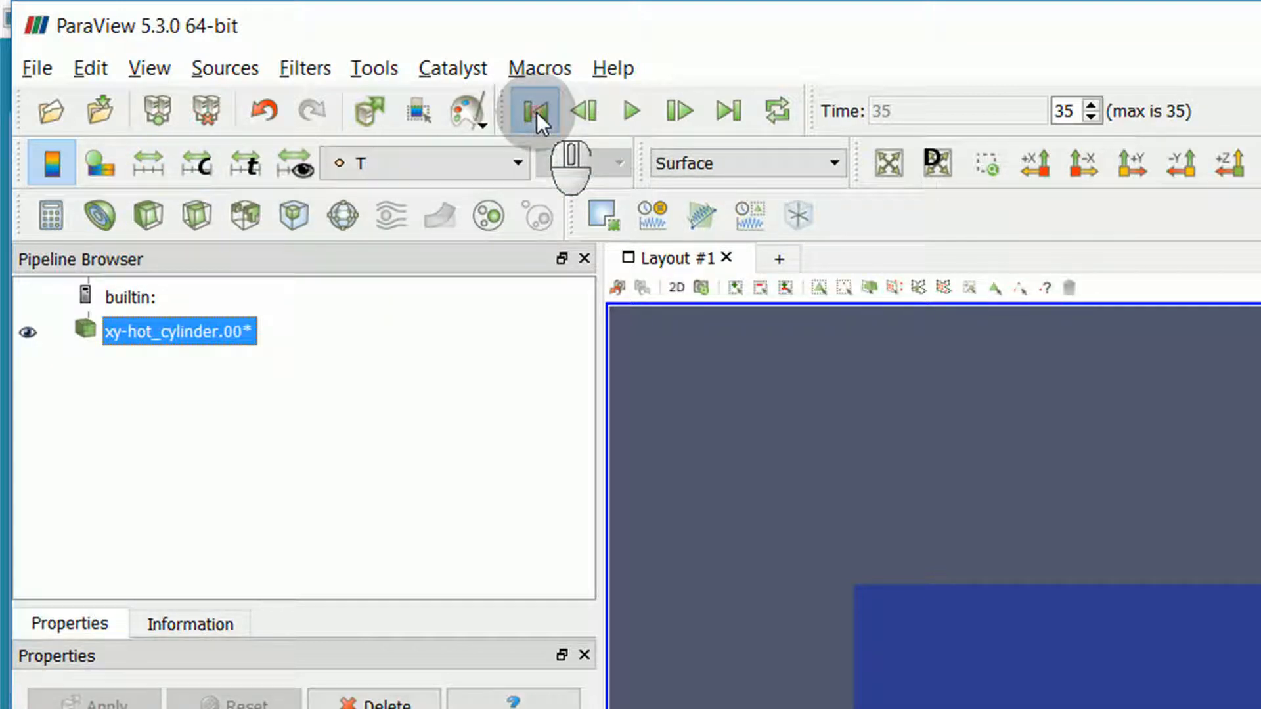
click(630, 113)
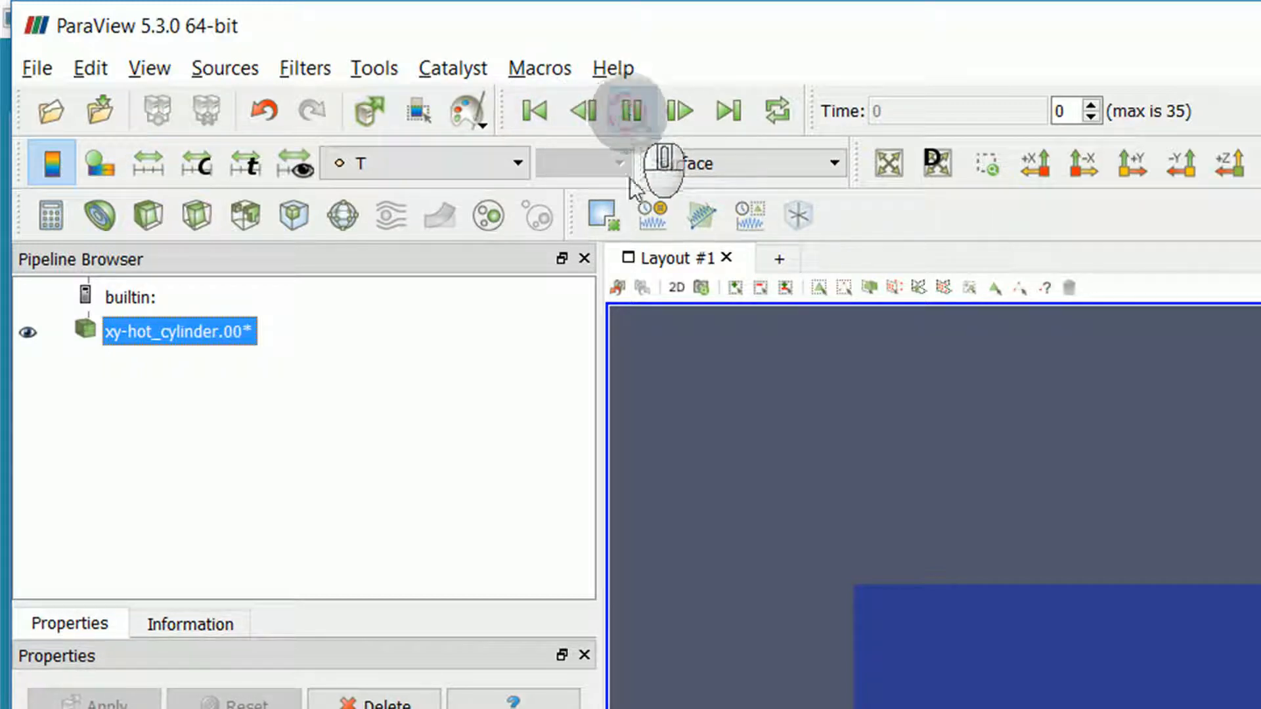